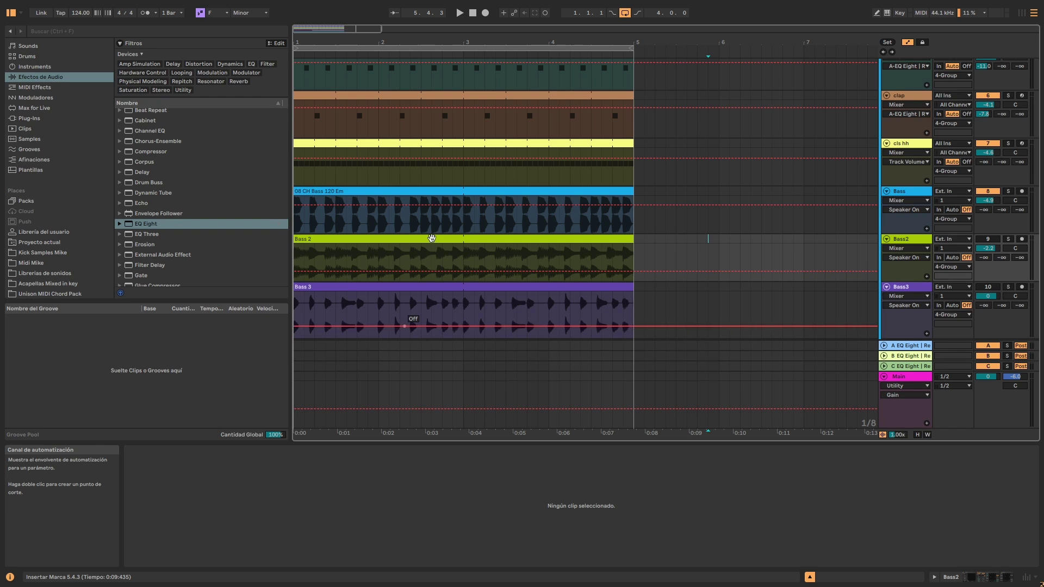
scroll(722, 231, up, 3)
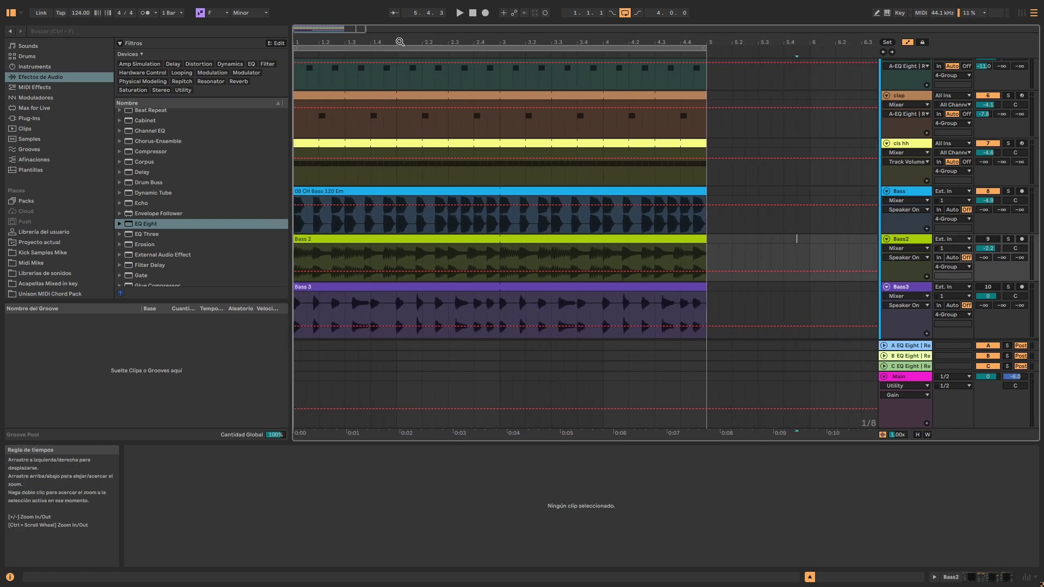
scroll(722, 247, down, 3)
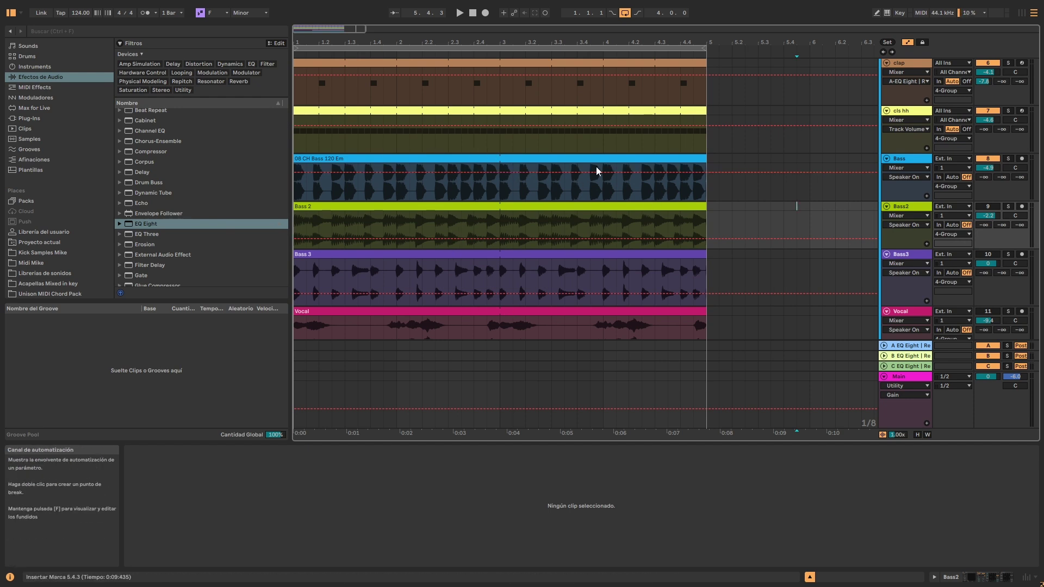
click(772, 215)
mouse_move(334, 45)
mouse_down()
mouse_move(335, 71)
mouse_move(335, 52)
mouse_up()
click(789, 193)
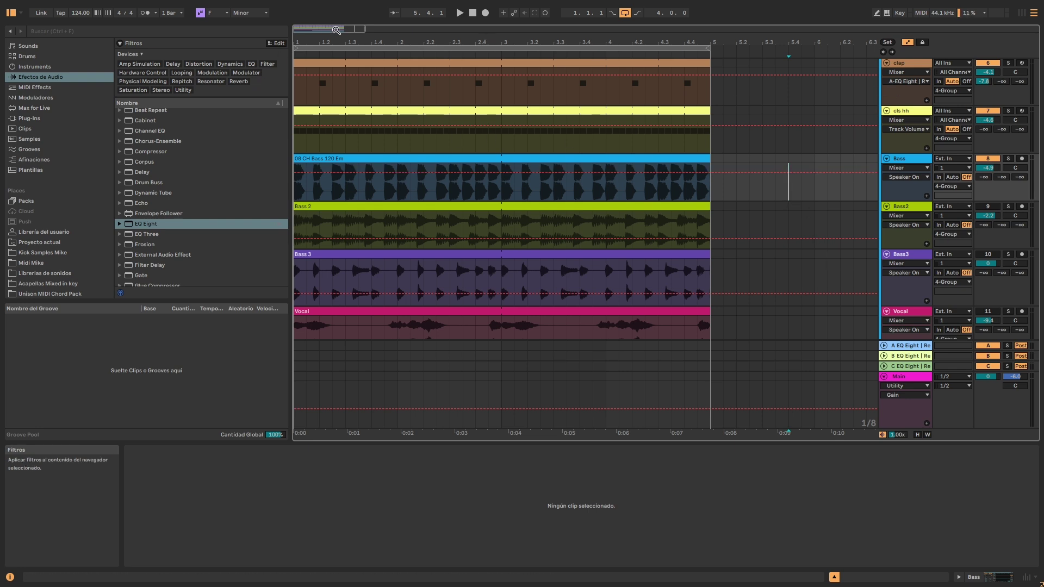
scroll(353, 42, up, 3)
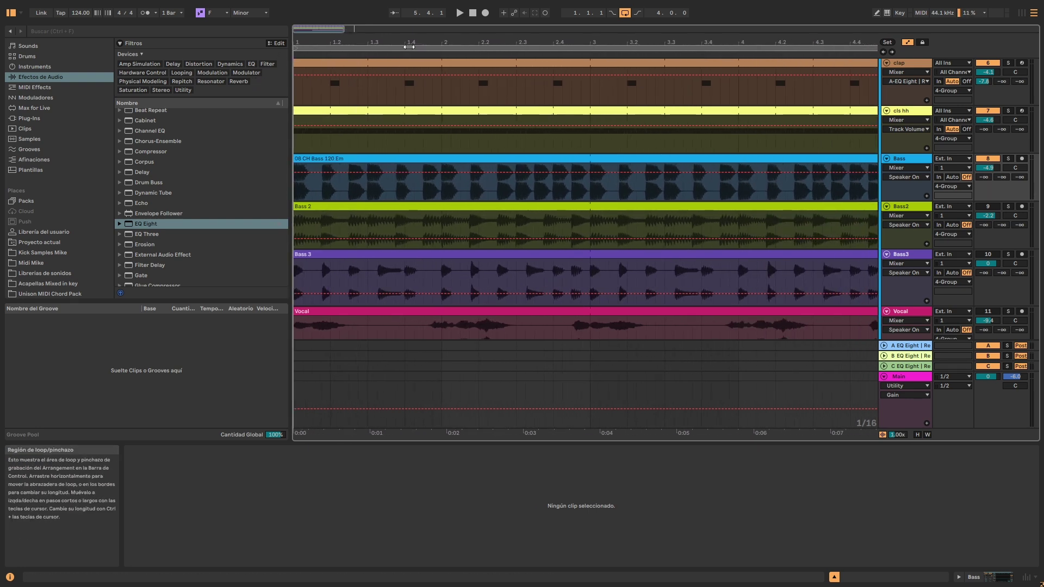
Play the arrangement from the beginning with the whole four-bar loop in view.
click(459, 13)
click(473, 15)
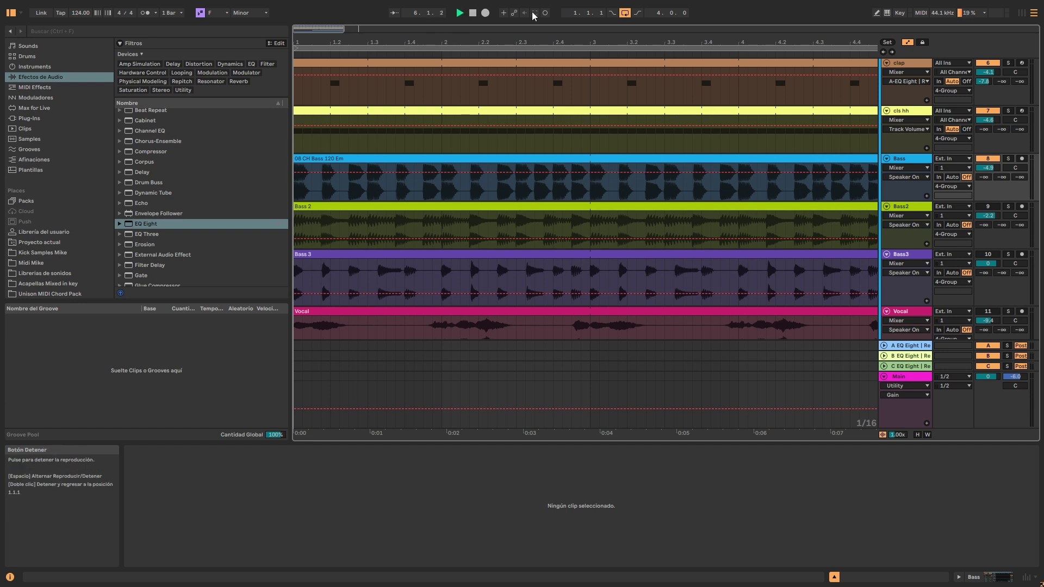
key(space)
drag(711, 43, 711, 15)
double_click(473, 13)
click(460, 13)
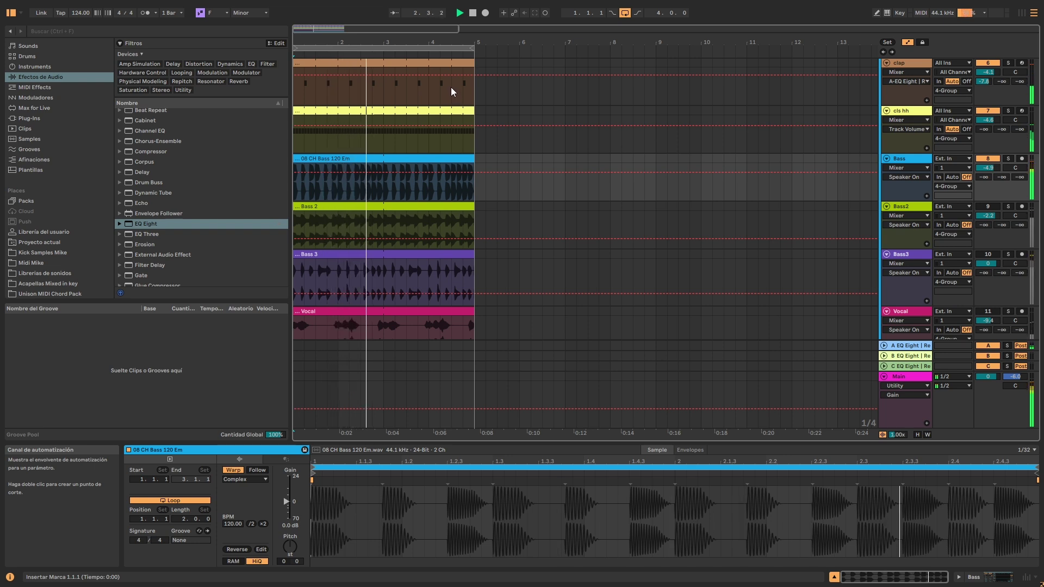
During playback, audition Bass2 in place of Bass, followed by Bass3 in place of Bass2, by switching track activators.
click(990, 159)
click(996, 207)
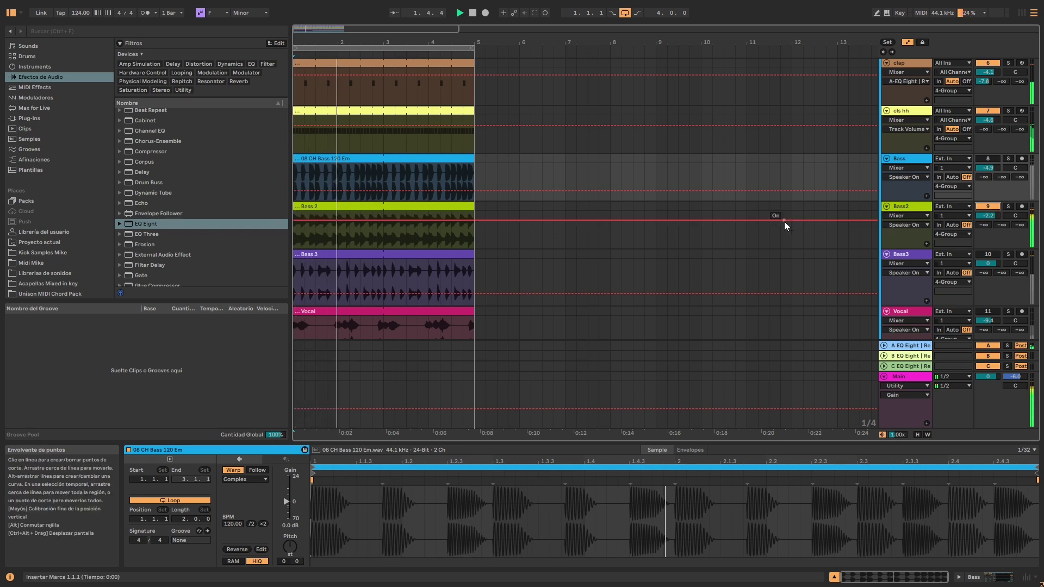
click(992, 207)
click(985, 254)
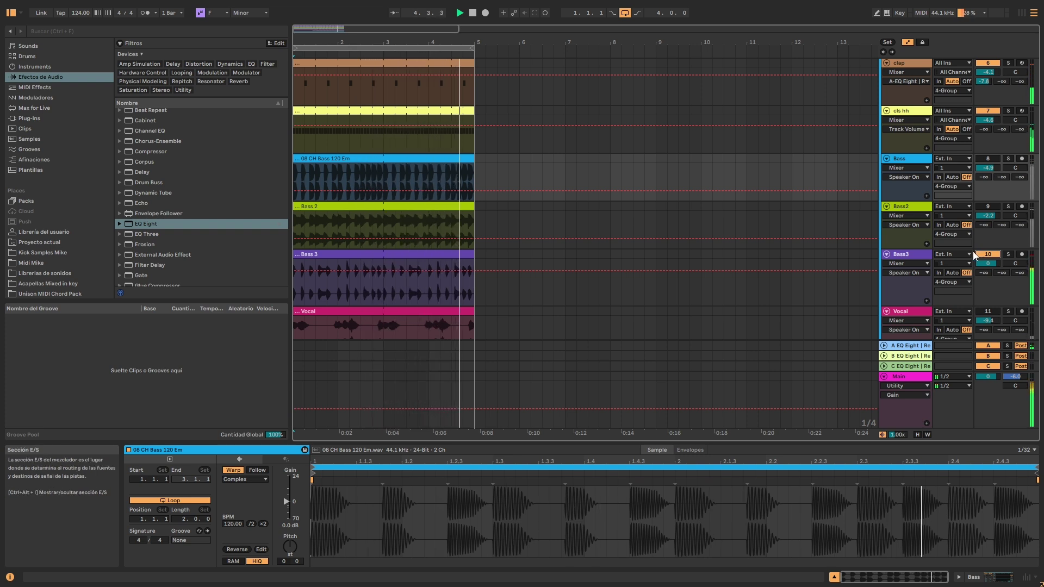
Stop playback, mute the Bass3 track and reactivate the Bass2 and Bass tracks.
key(space)
click(988, 254)
click(988, 207)
click(987, 158)
Examine the device chains of the Bass, Bass2 and Bass3 tracks.
double_click(911, 159)
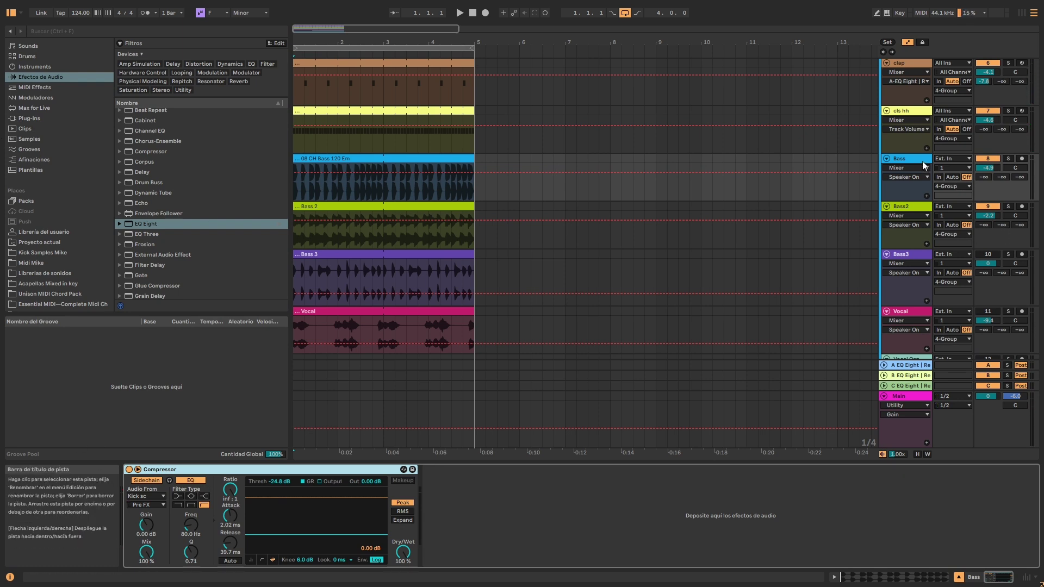
click(918, 207)
click(918, 256)
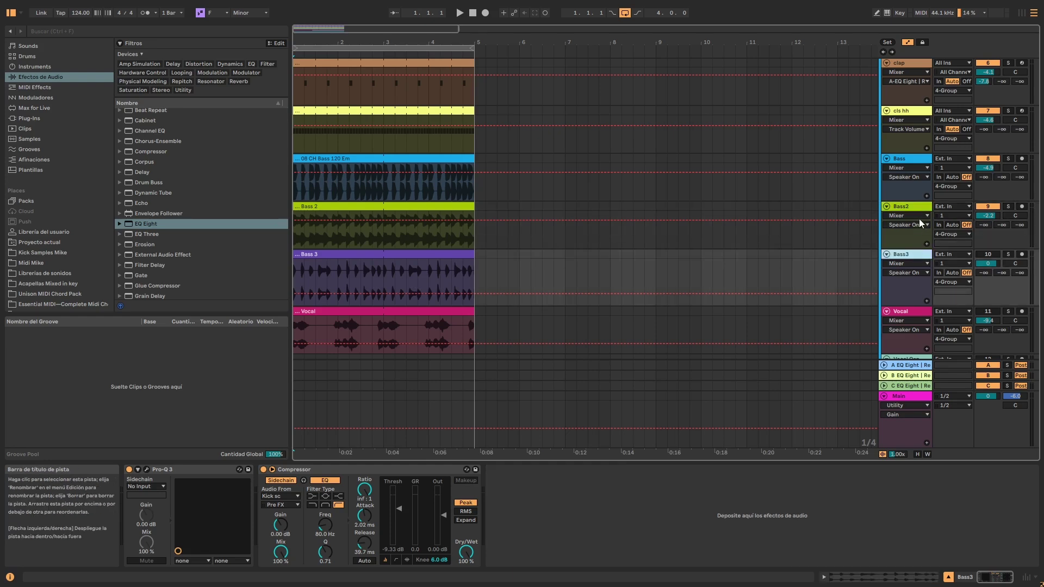
click(906, 158)
click(906, 206)
click(905, 251)
Switch off the sidechain Compressor on the Bass, Bass2 and Bass3 tracks.
click(909, 160)
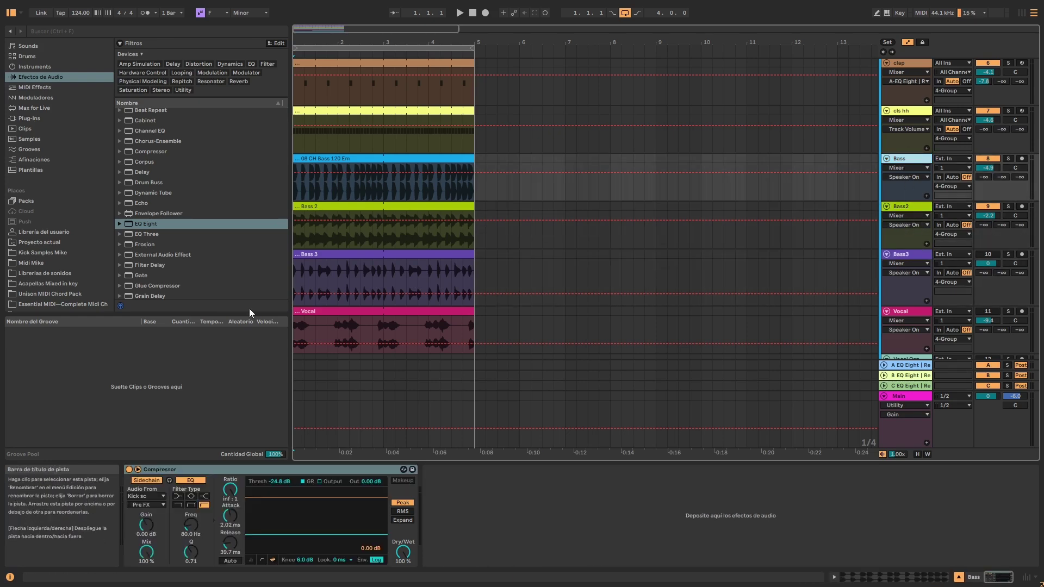
click(148, 471)
key(Down)
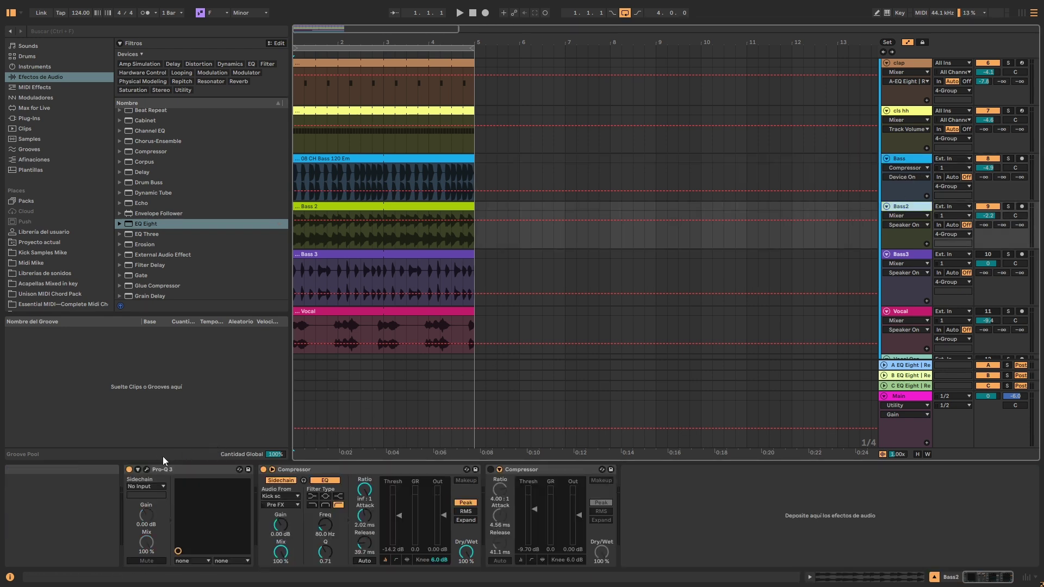
click(263, 470)
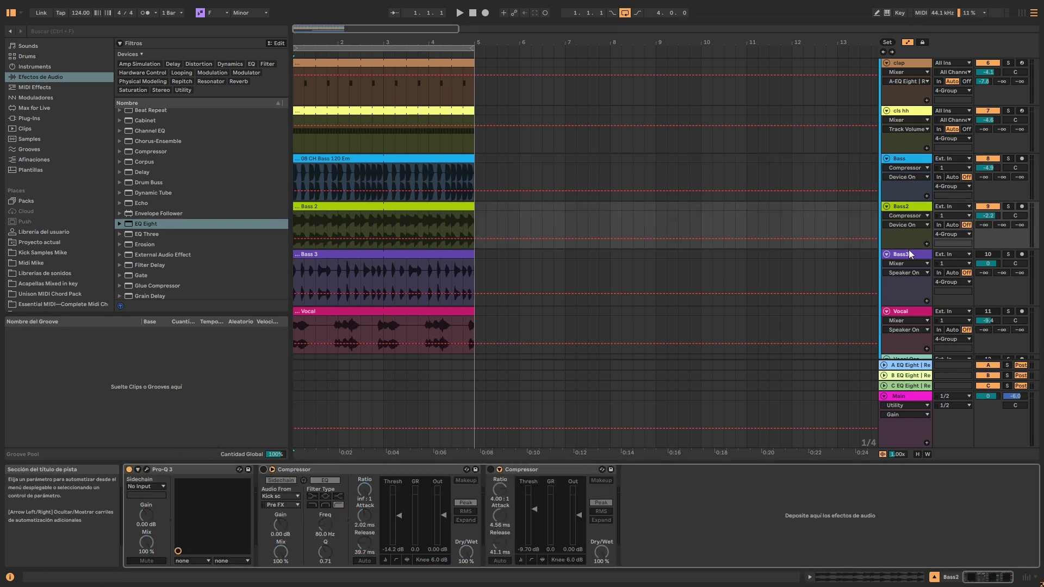
click(908, 250)
click(264, 470)
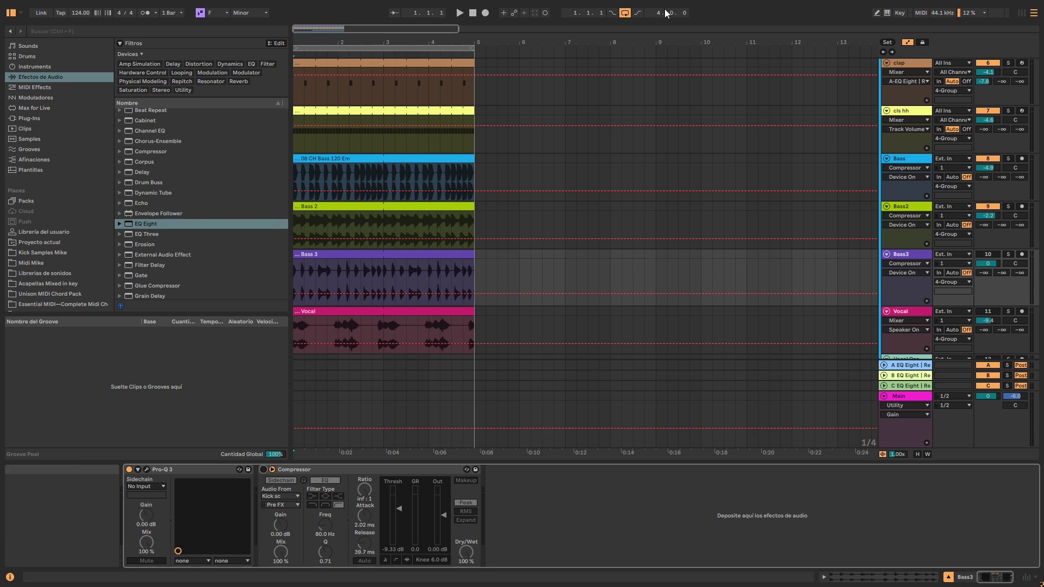
Solo the Bass track and play part of the loop to hear it without compression.
click(1008, 158)
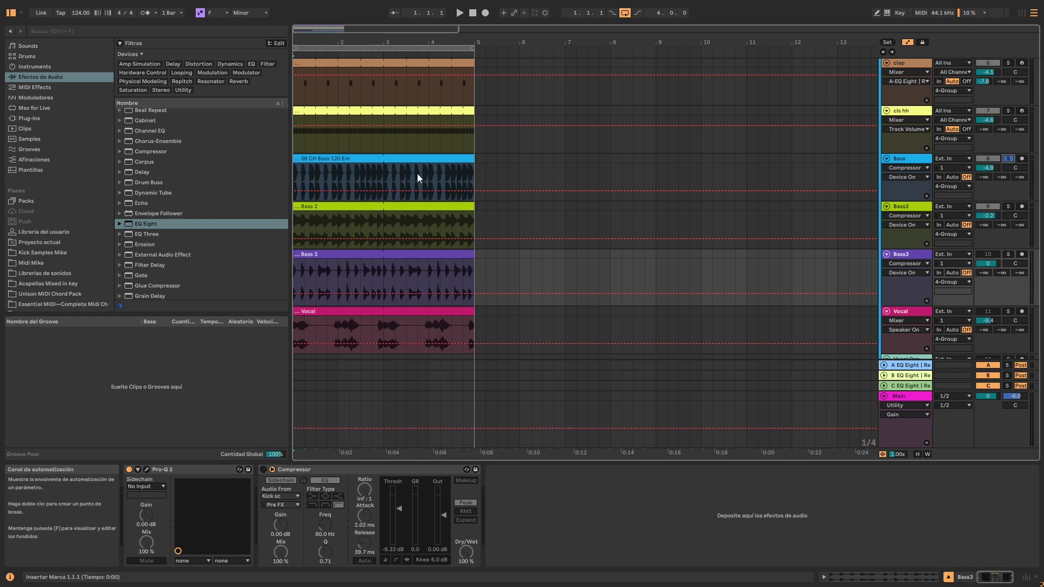
drag(306, 39, 321, 39)
key(space)
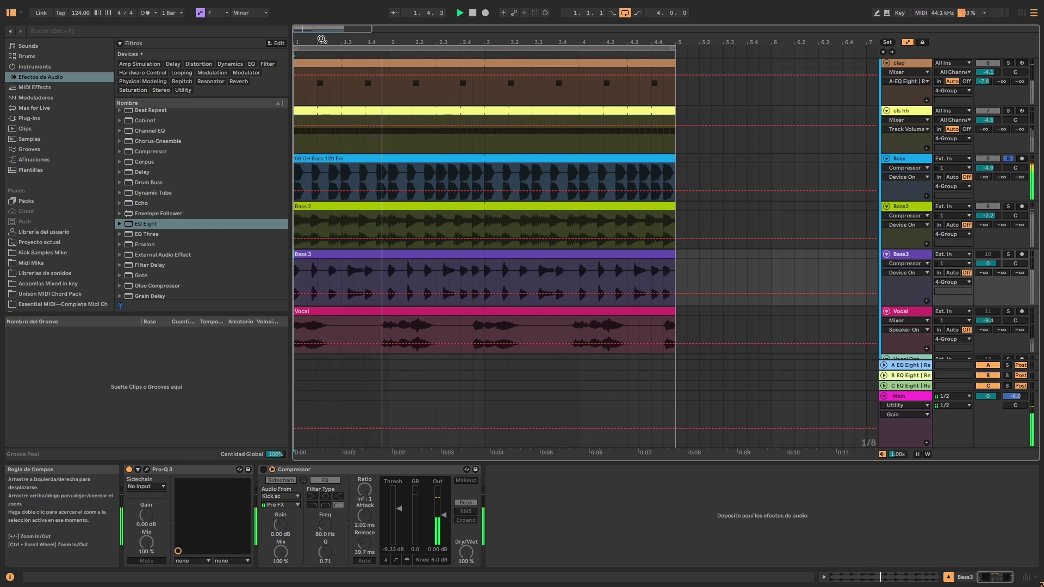
key(space)
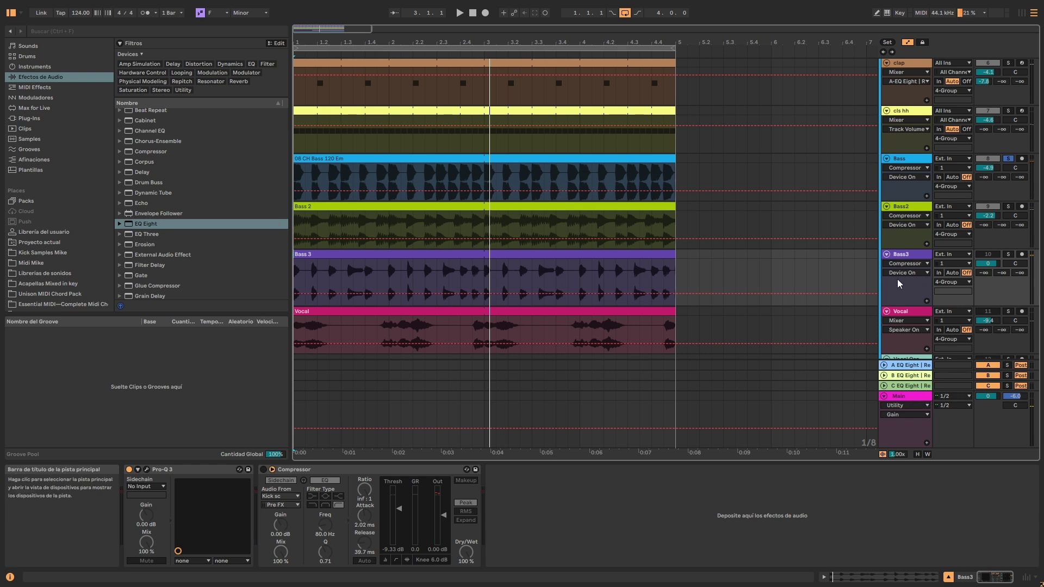
Enlarge the height of the Bass track so its clip waveform fills most of the arrangement area.
scroll(897, 278, down, 5)
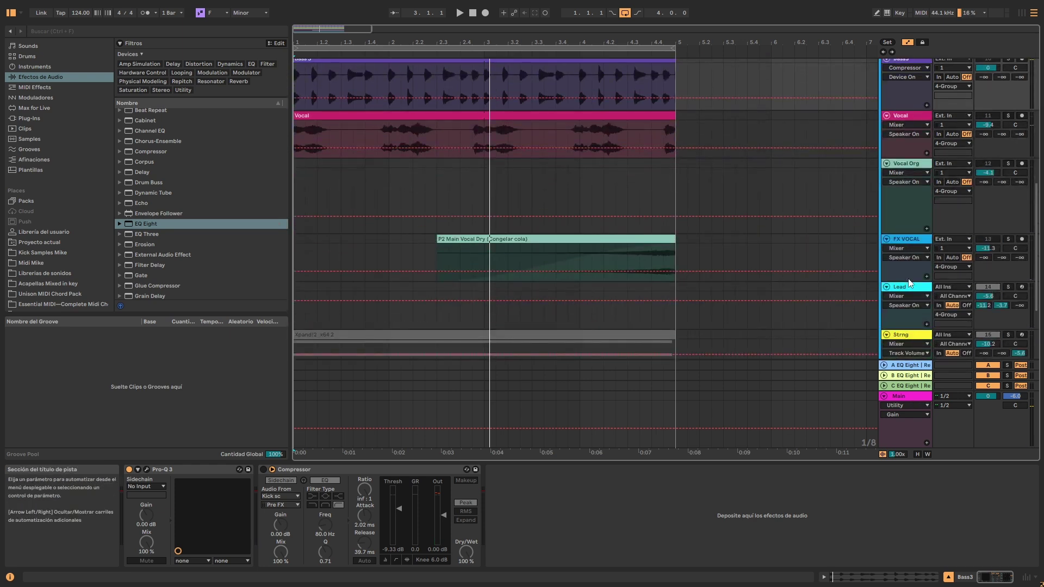
scroll(909, 282, down, 1)
scroll(873, 205, up, 5)
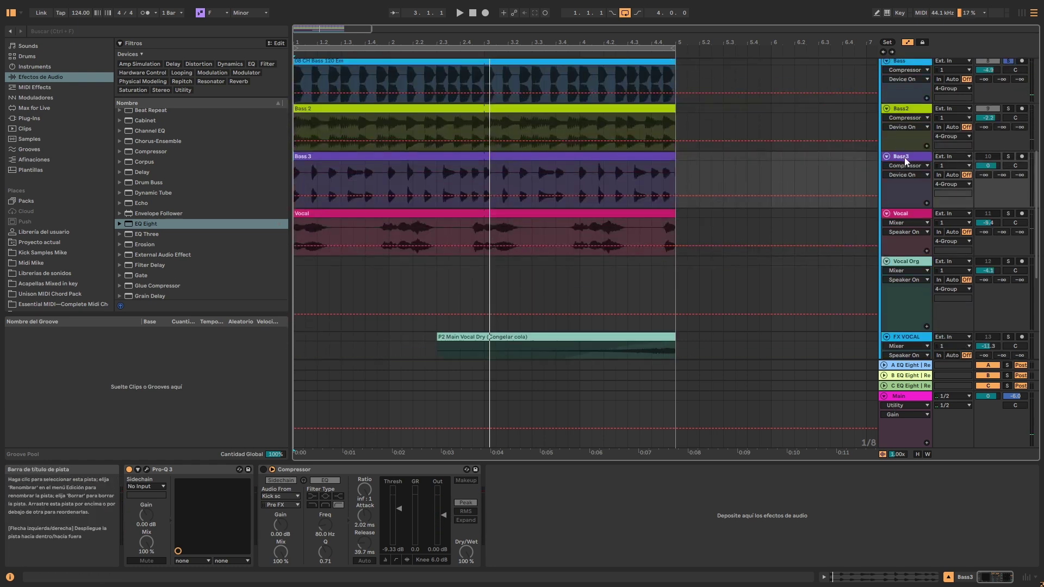
scroll(904, 158, up, 1)
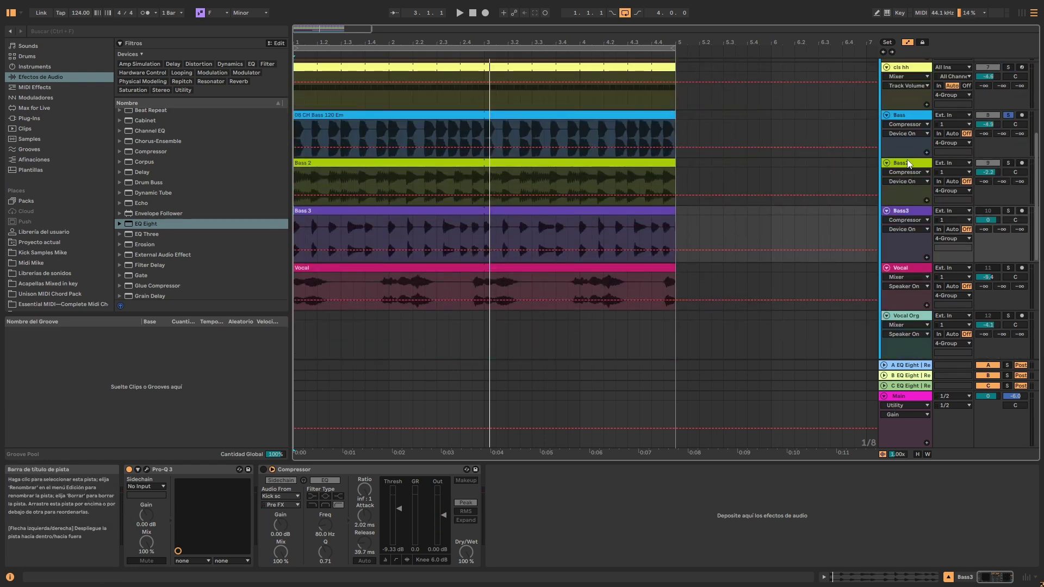
drag(882, 158, 879, 293)
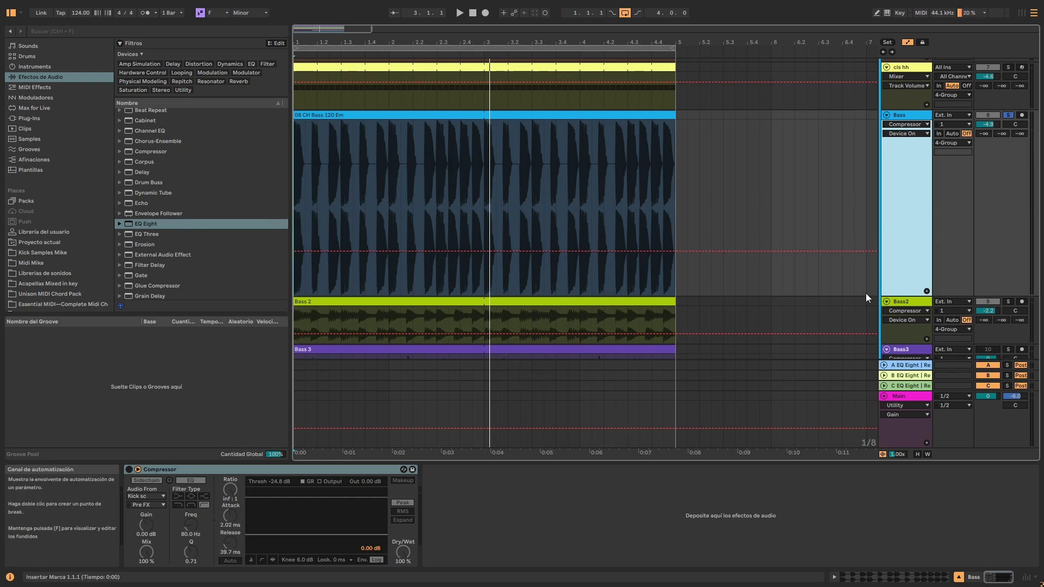
drag(300, 39, 330, 81)
drag(396, 44, 396, 41)
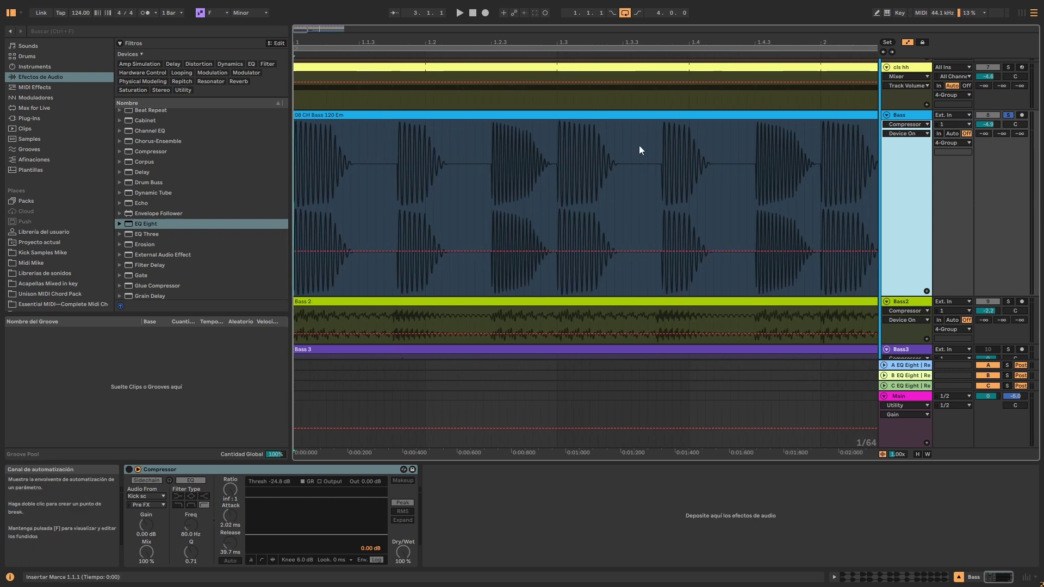
mouse_move(304, 42)
mouse_down()
mouse_move(304, 82)
mouse_move(305, 30)
mouse_up()
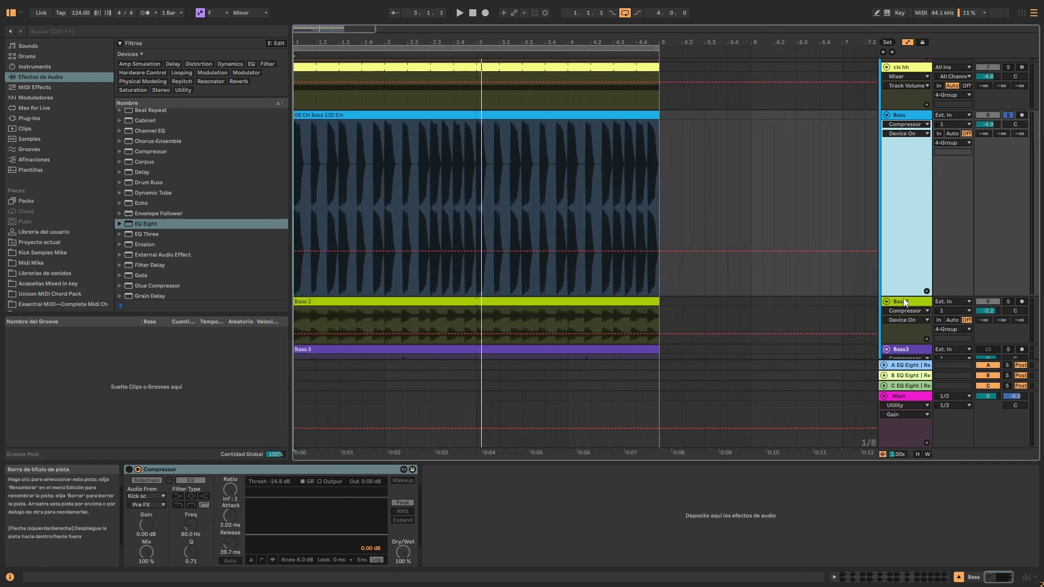
drag(903, 299, 902, 354)
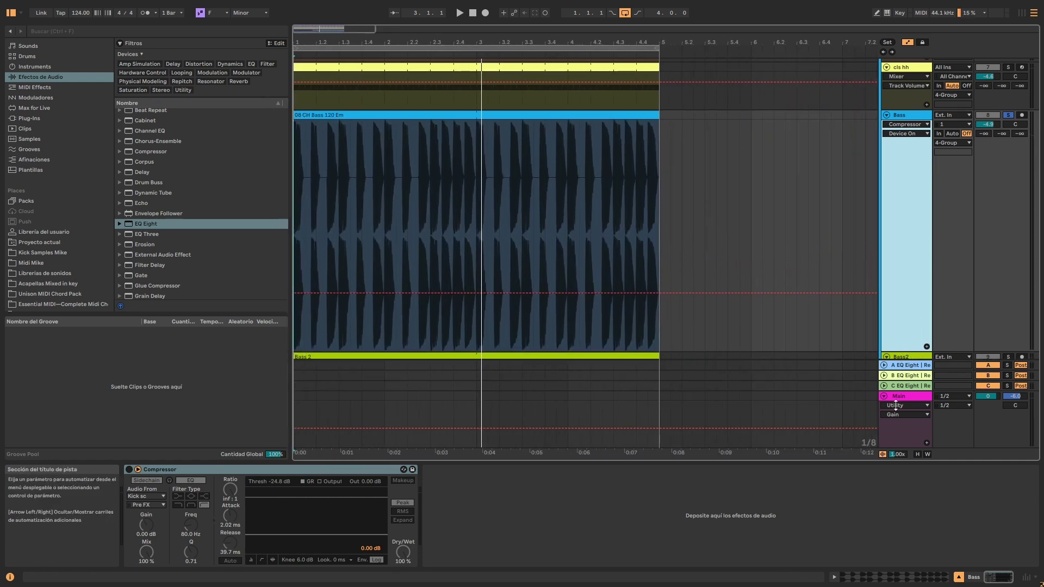
Examine the Bass clip's waveform up close and across the full loop.
drag(391, 42, 420, 42)
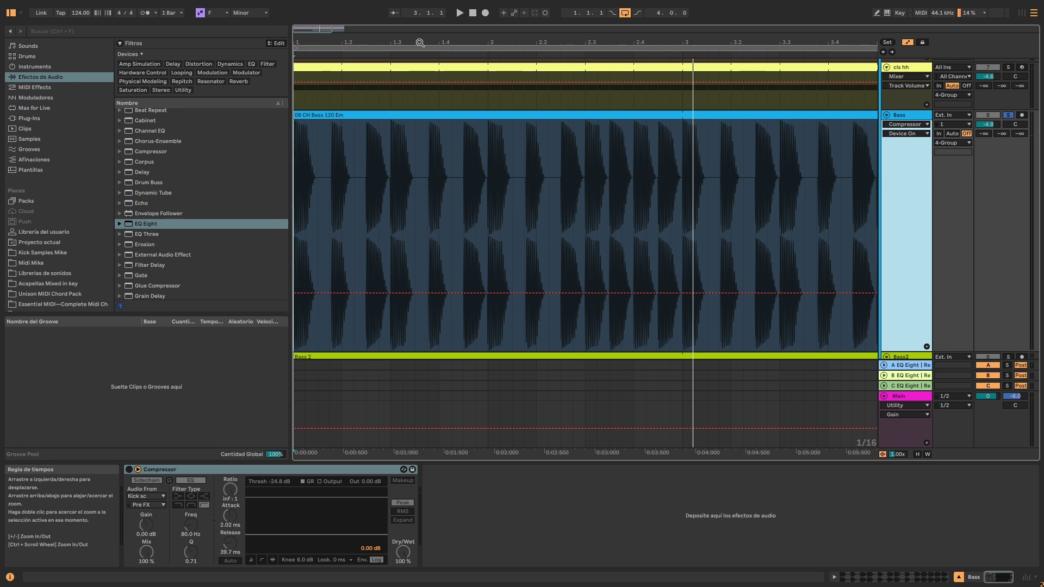
mouse_move(409, 42)
mouse_down()
mouse_move(409, 8)
mouse_move(409, 29)
mouse_up()
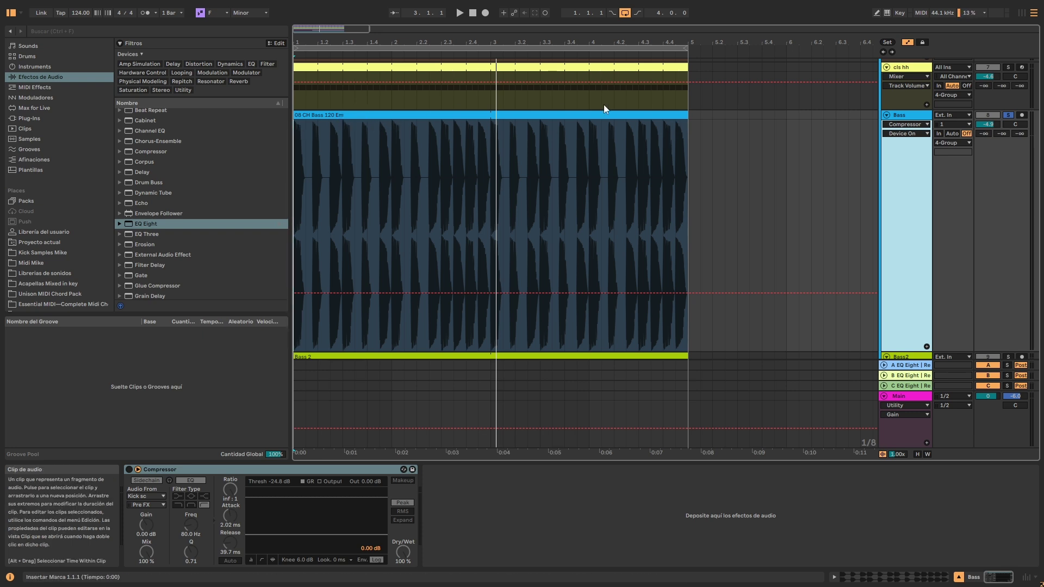
mouse_move(391, 43)
mouse_down()
mouse_move(391, 68)
mouse_move(390, 46)
mouse_up()
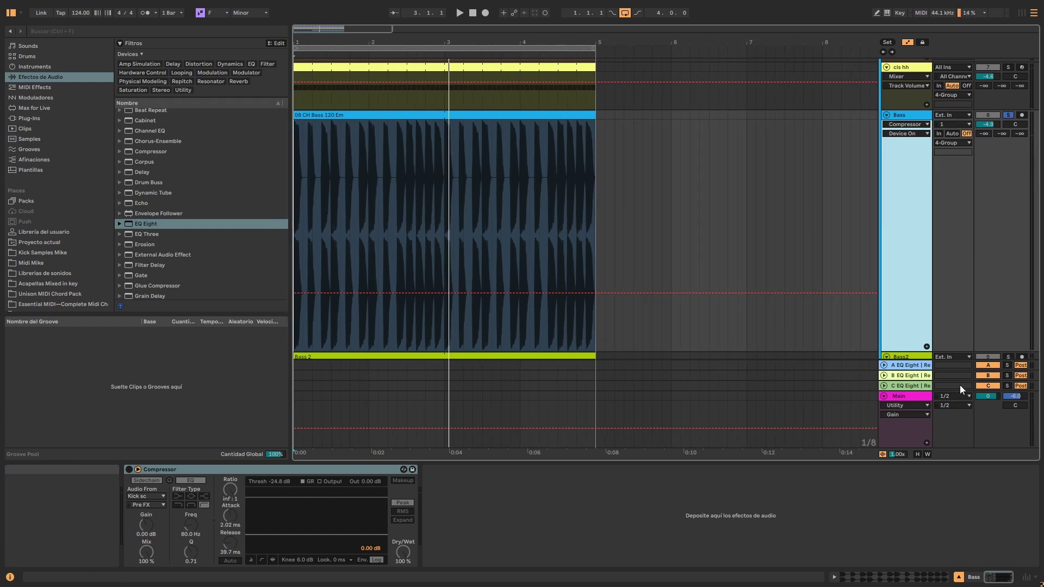
scroll(896, 320, down, 5)
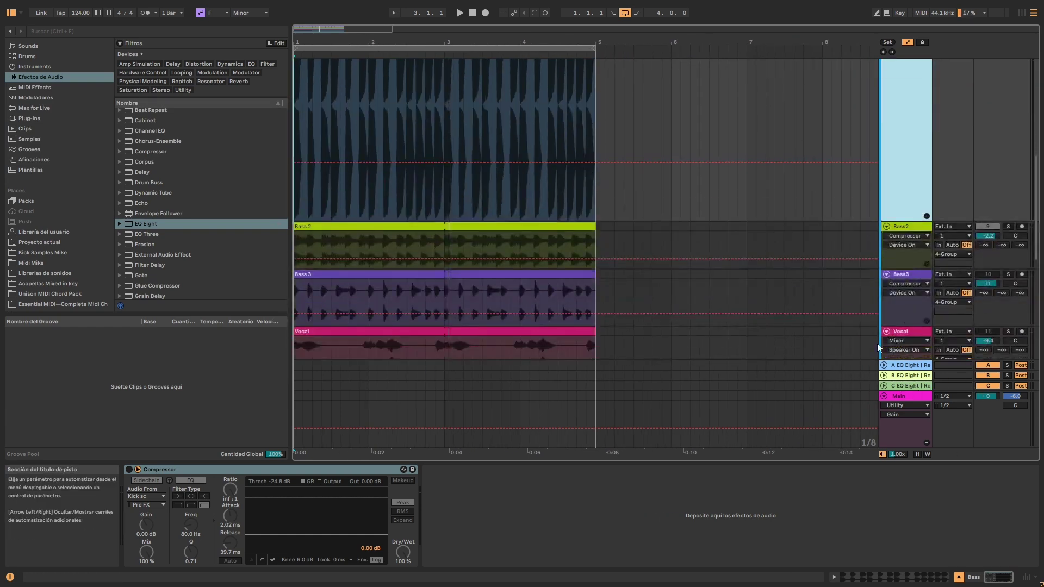
scroll(898, 321, up, 4)
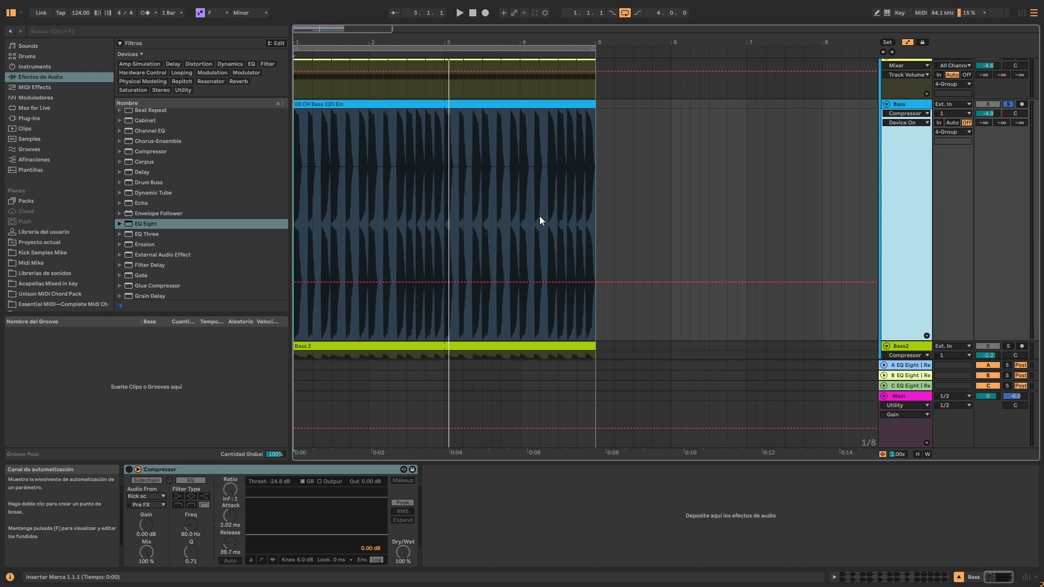
scroll(889, 265, up, 2)
scroll(886, 264, down, 2)
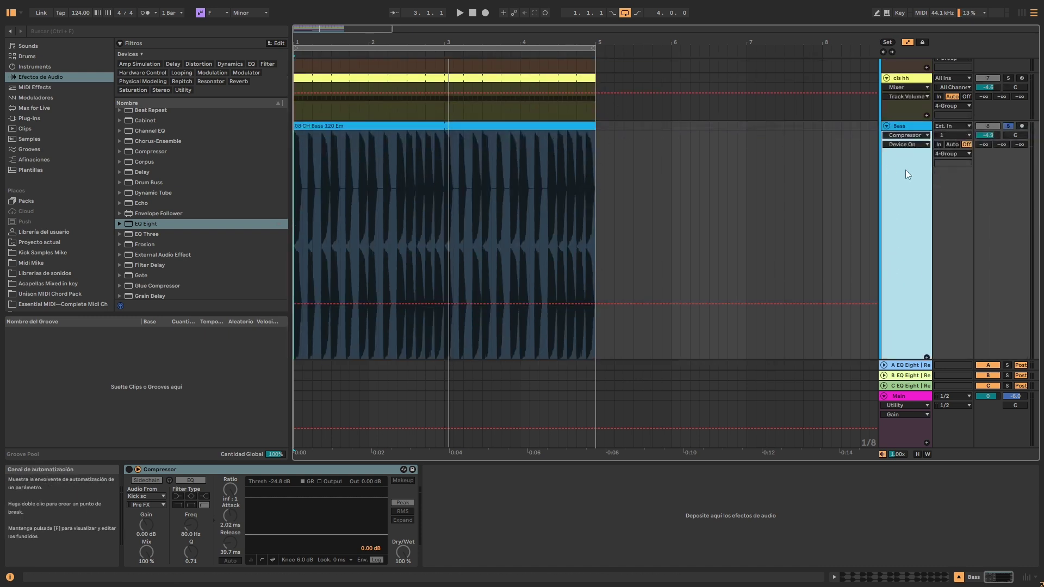
scroll(888, 167, down, 3)
scroll(383, 174, up, 2)
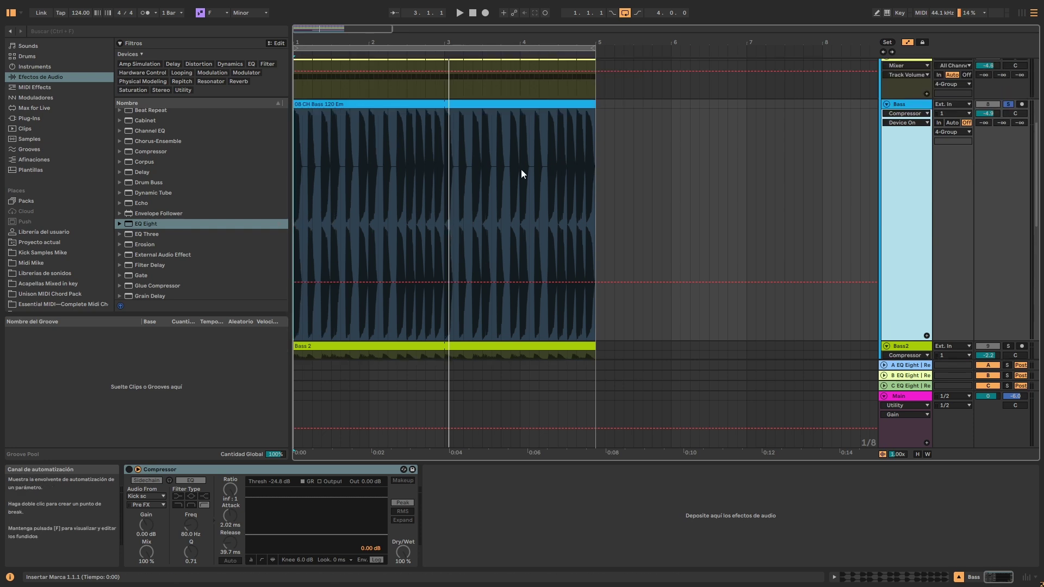
Open the Spectrum Analyzer plug-in window on the MASTER track and place it over the lower part of the arrangement.
scroll(905, 310, down, 4)
scroll(905, 305, down, 10)
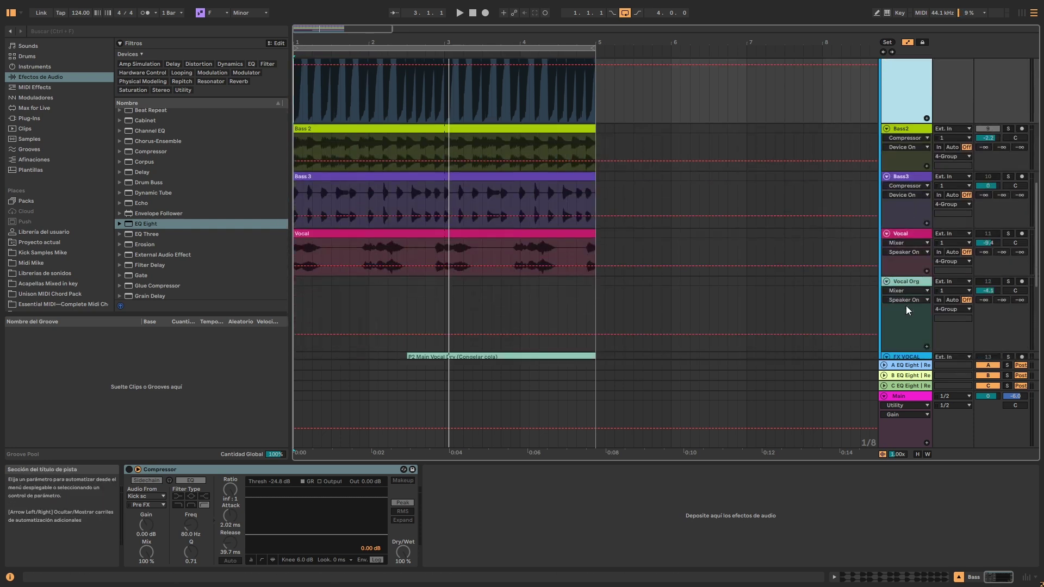
scroll(914, 302, down, 1)
click(904, 320)
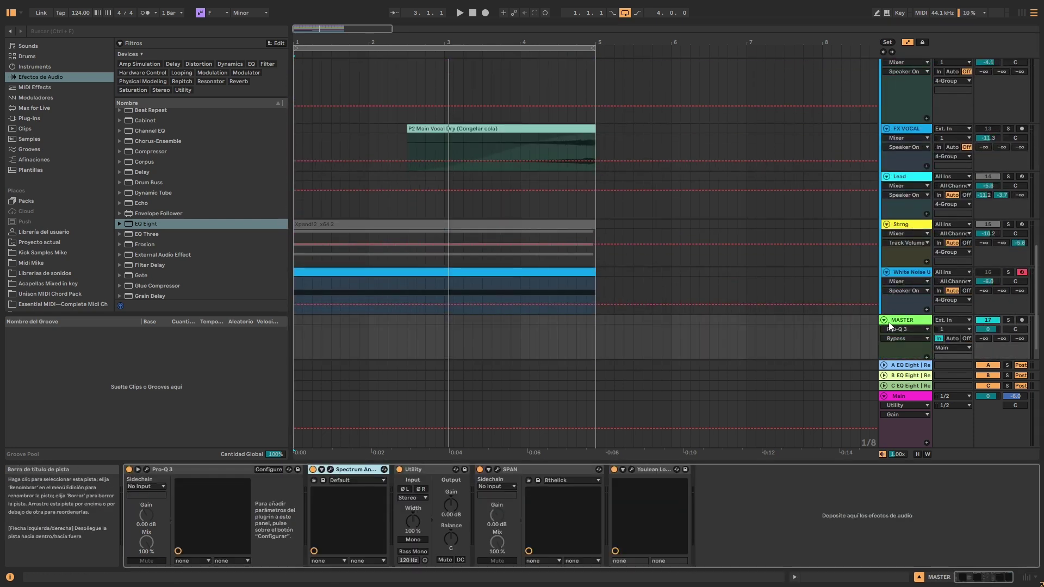
click(384, 470)
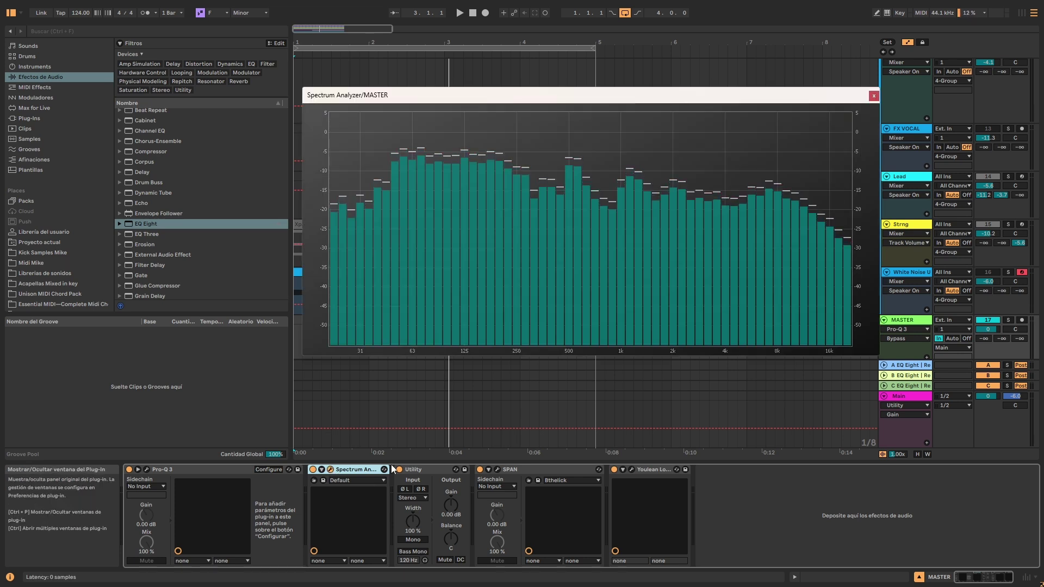
drag(666, 103, 517, 208)
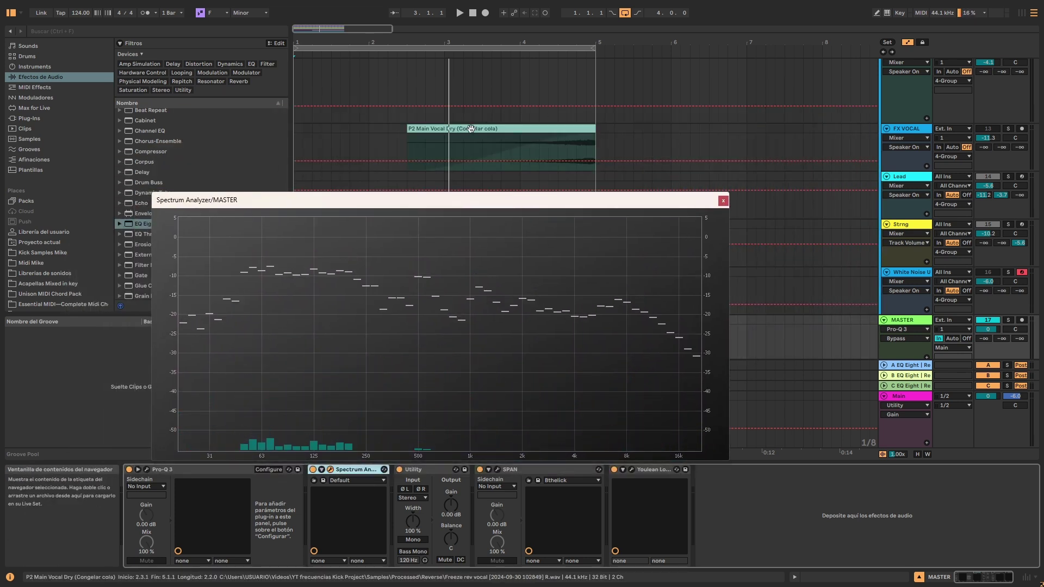
Play the soloed Bass loop several times and examine its low-frequency peaks in the Spectrum Analyzer.
scroll(508, 125, up, 4)
scroll(507, 125, up, 7)
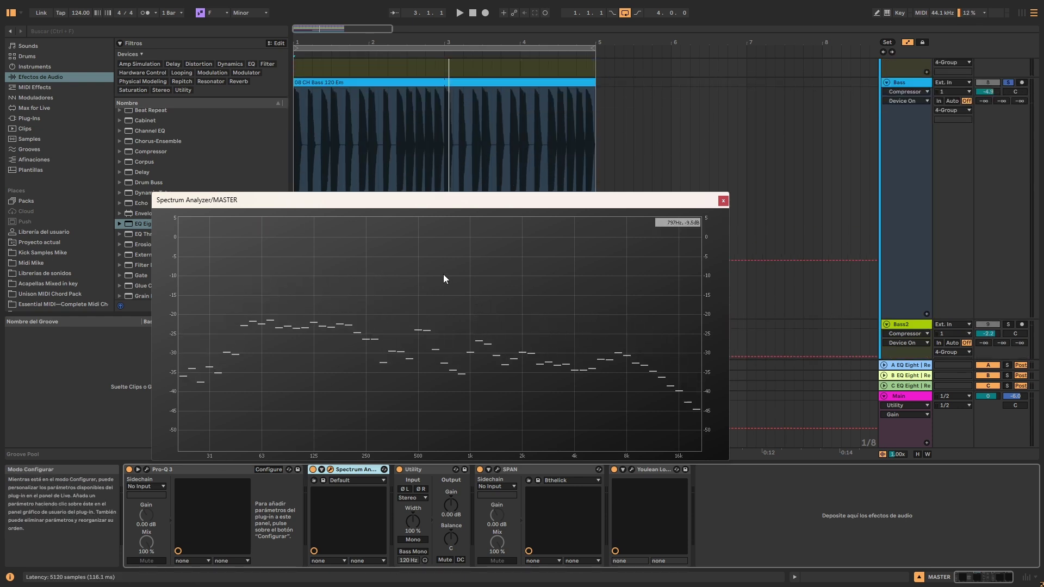
key(space)
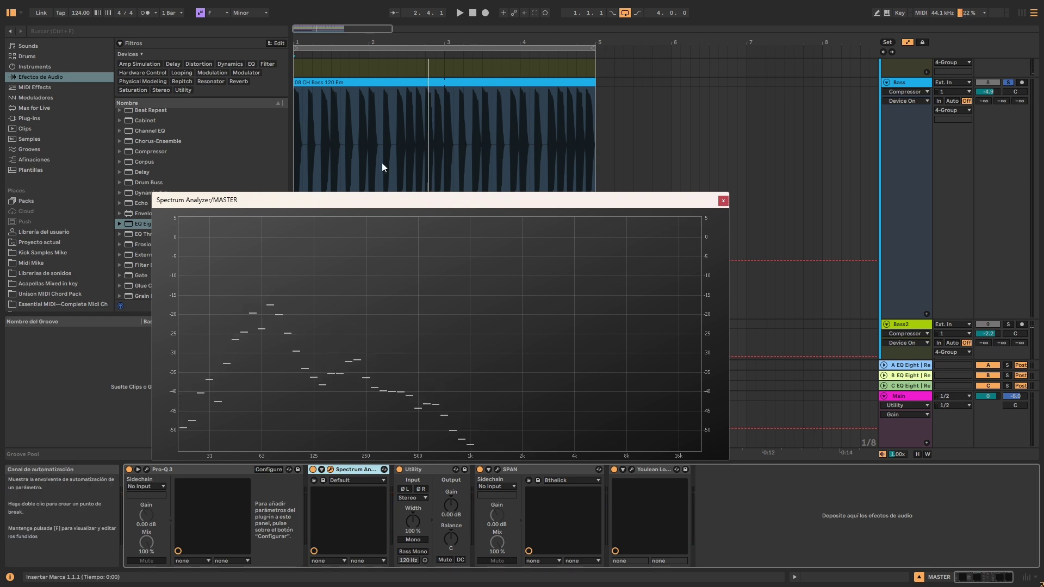
key(space)
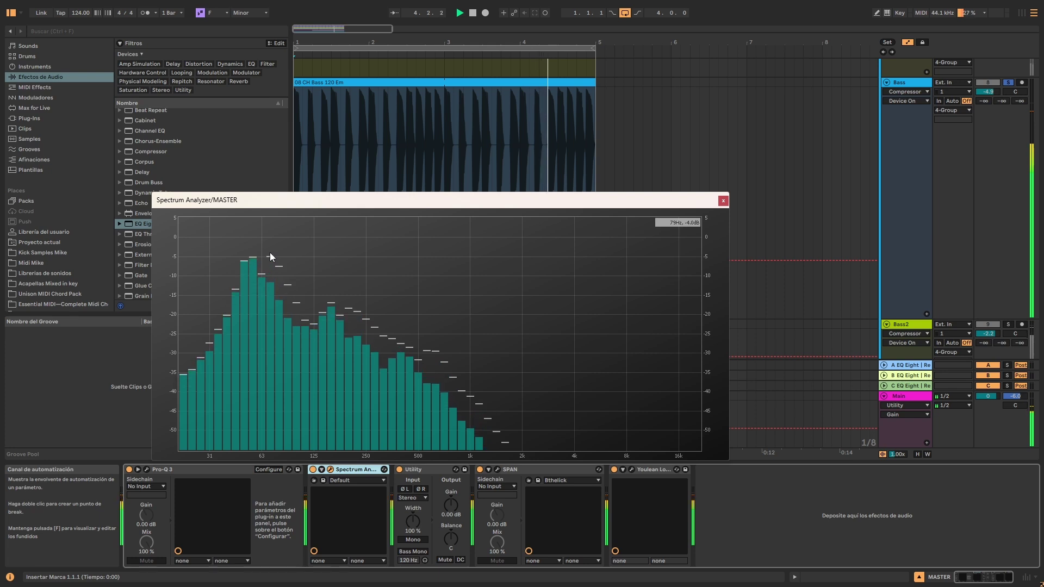
key(space)
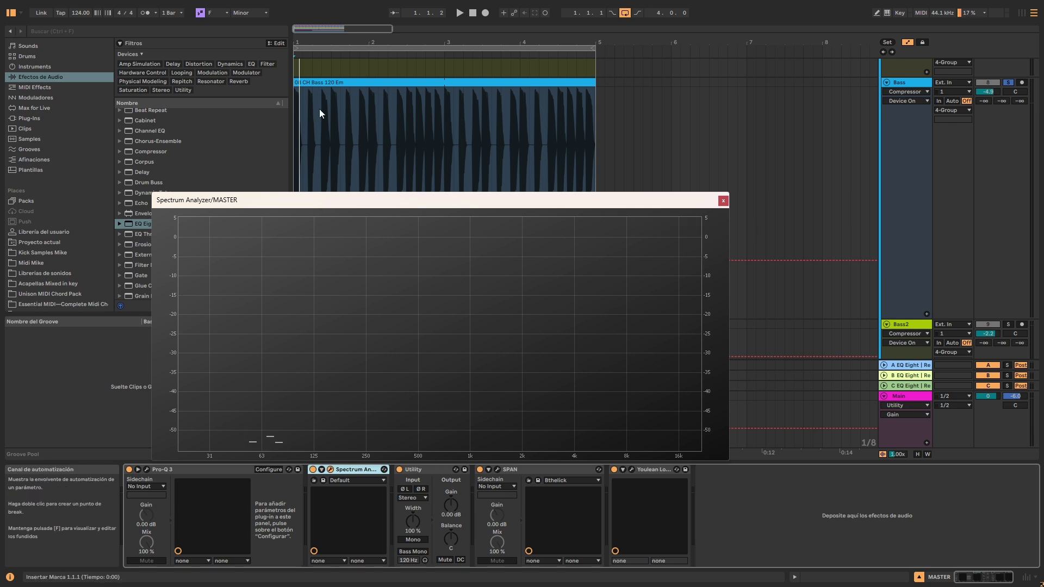
key(space)
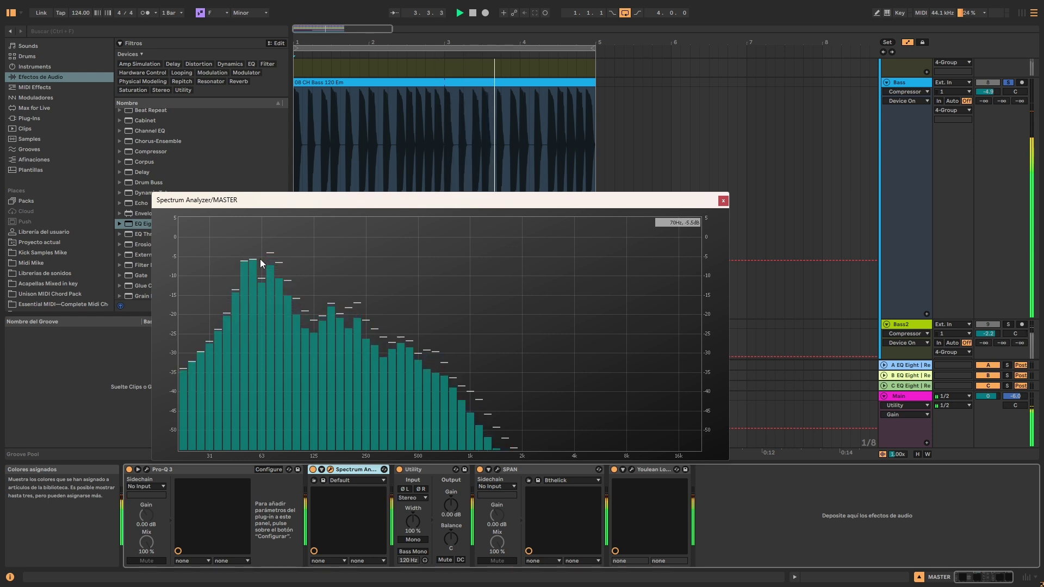
key(space)
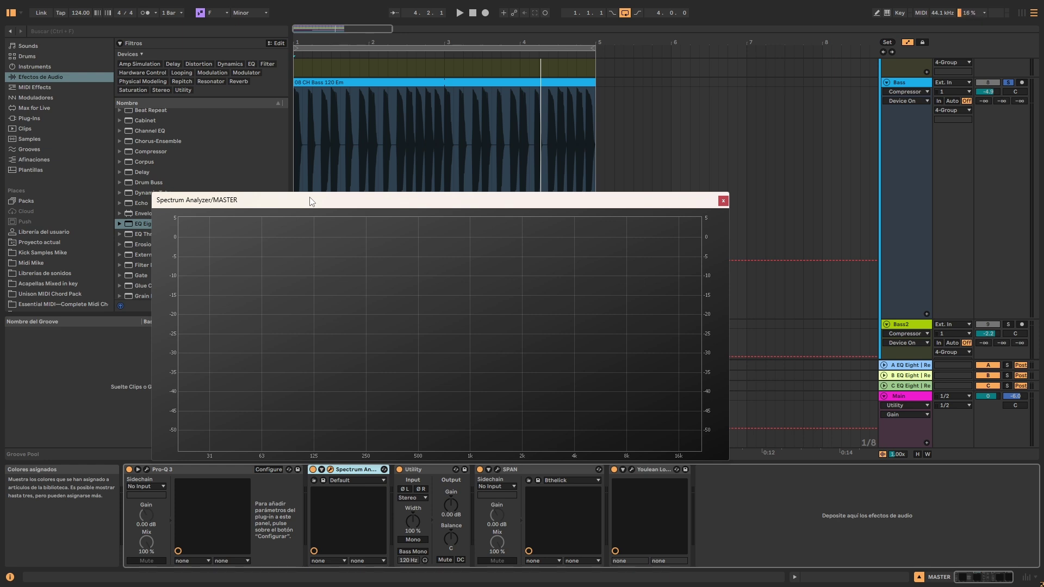
drag(246, 202, 285, 184)
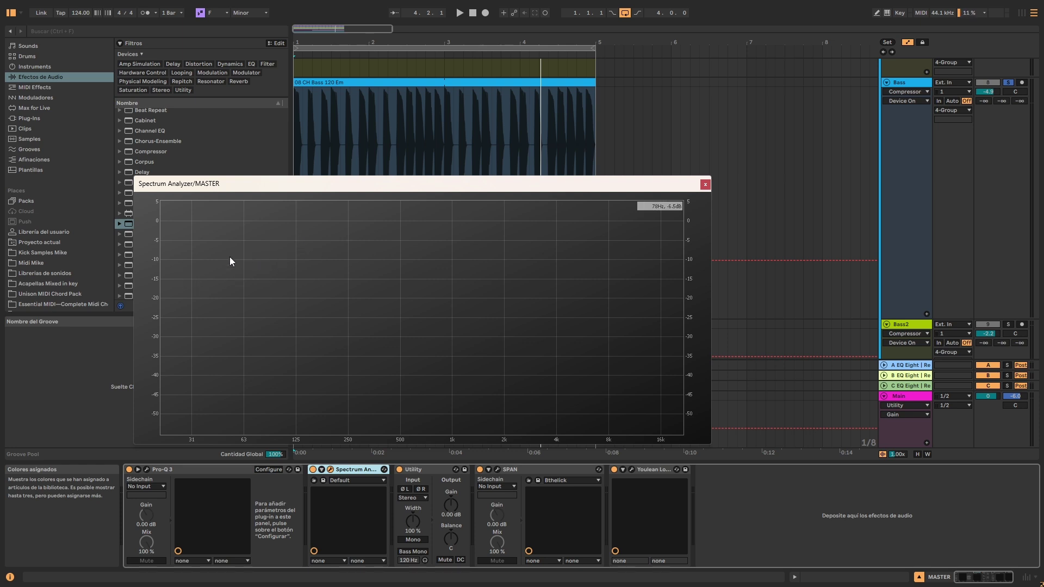
key(space)
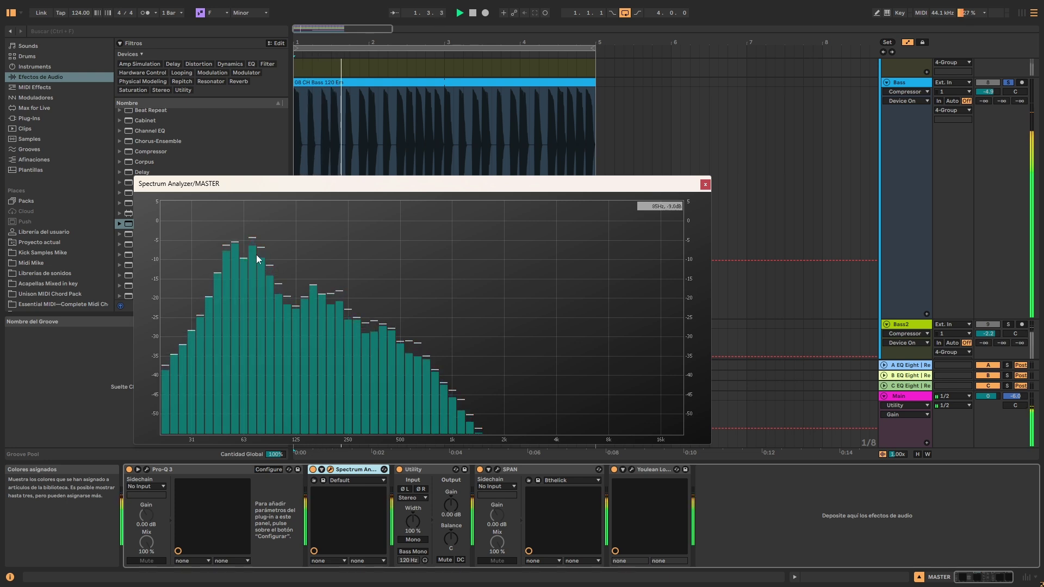
key(space)
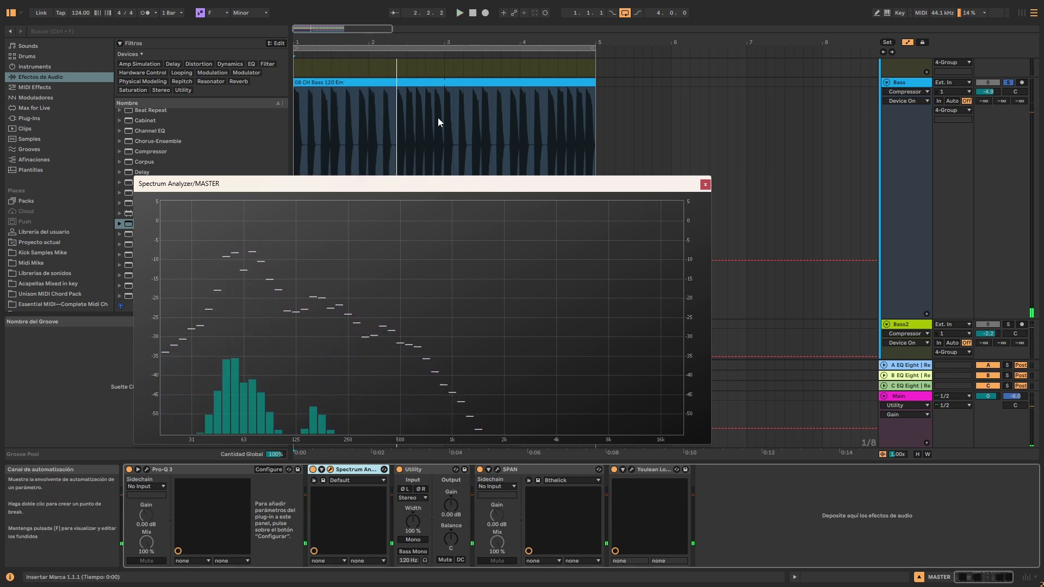
Move the Spectrum Analyzer window around to check the Bass clip's waveform, and display the Bass track's device chain.
drag(459, 185, 471, 331)
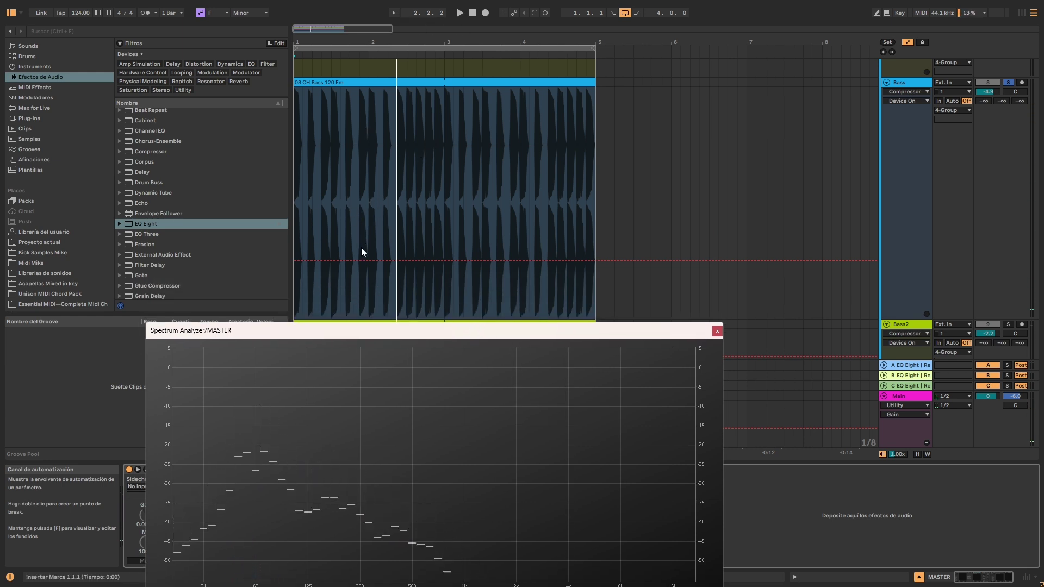
drag(508, 330, 540, 117)
click(900, 80)
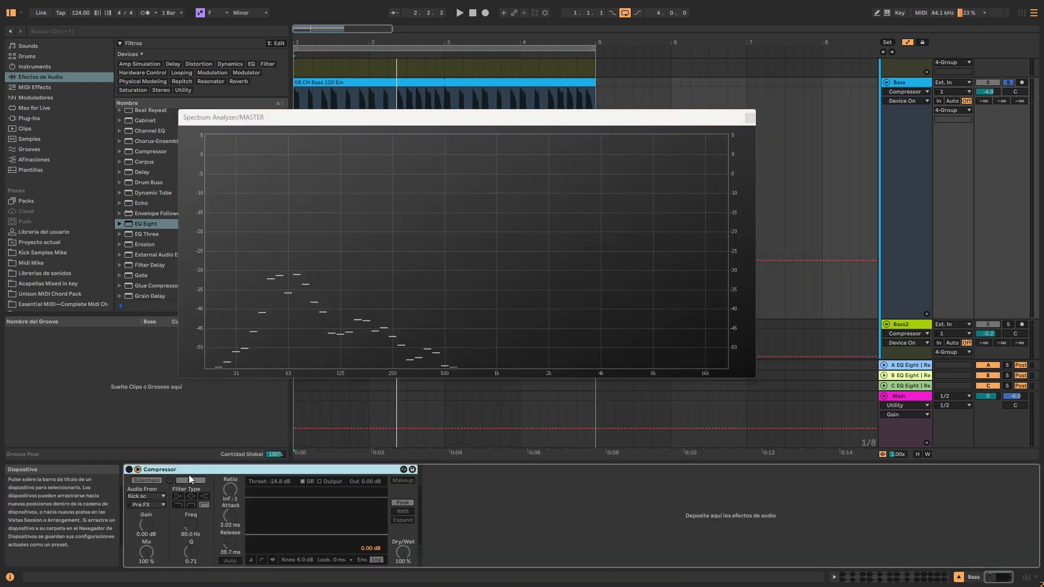
drag(317, 118, 297, 175)
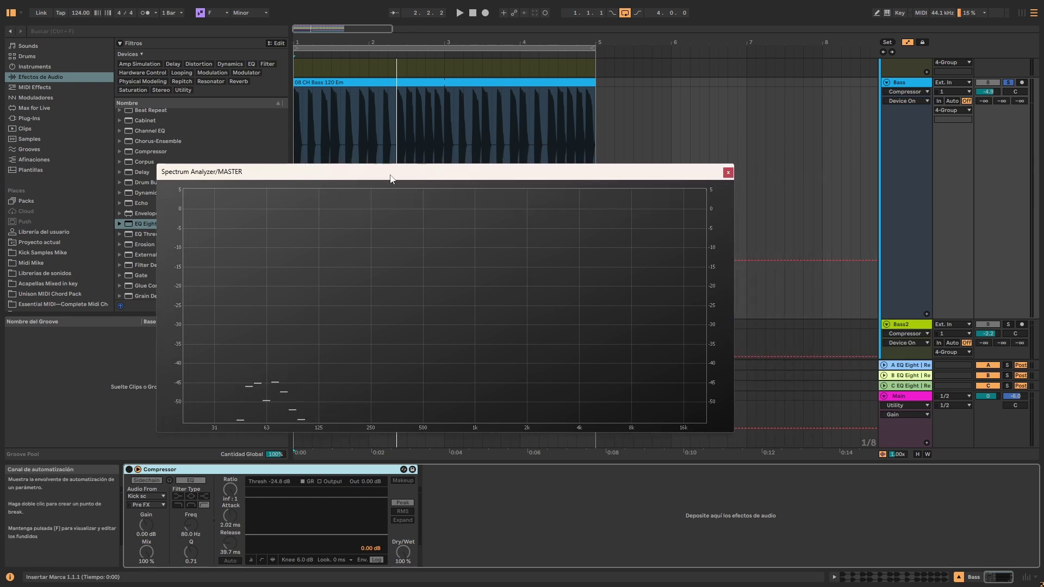
drag(561, 257, 563, 261)
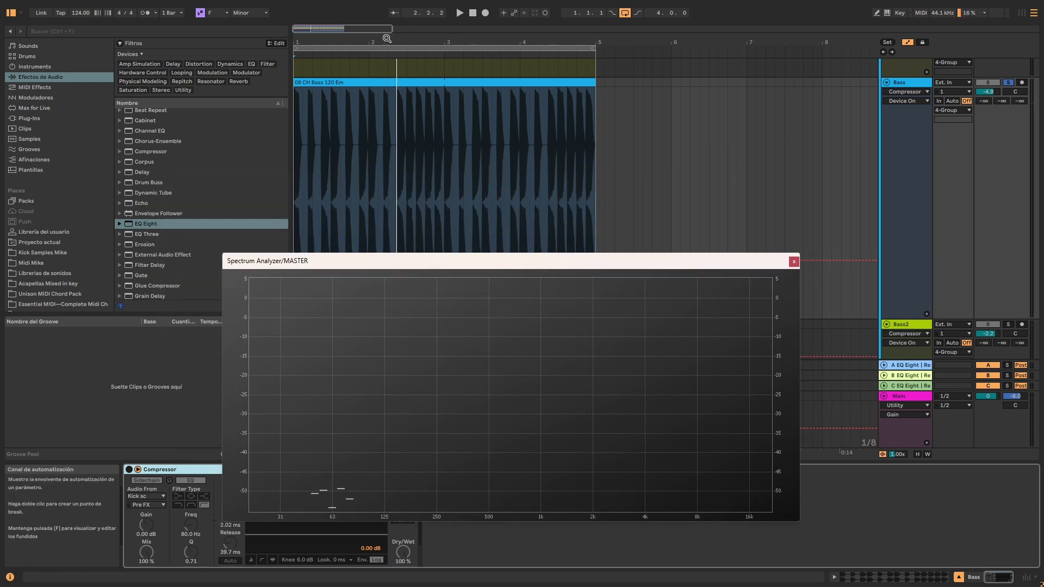
drag(386, 260, 345, 123)
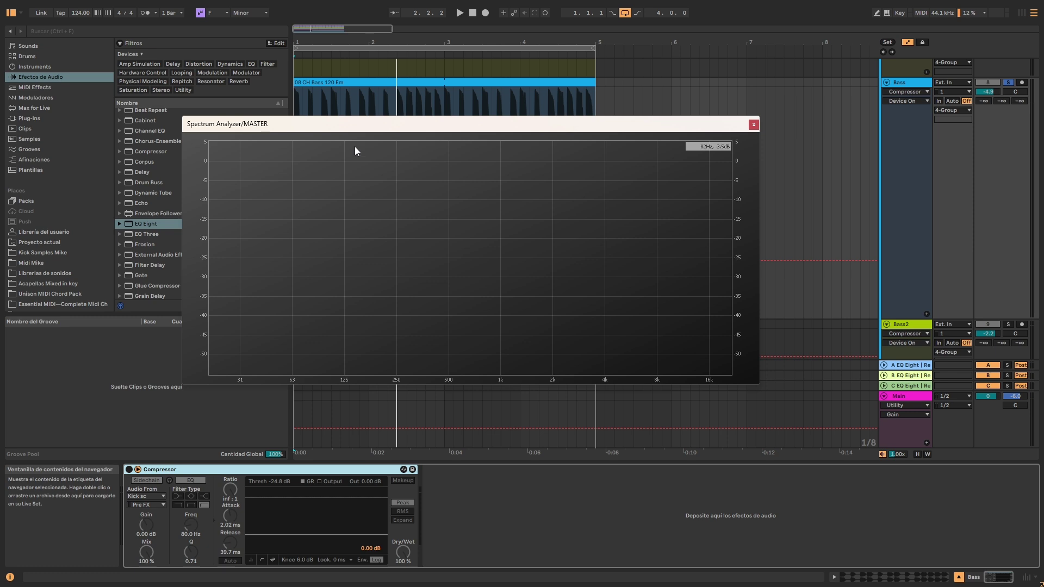
drag(345, 124, 417, 179)
double_click(914, 84)
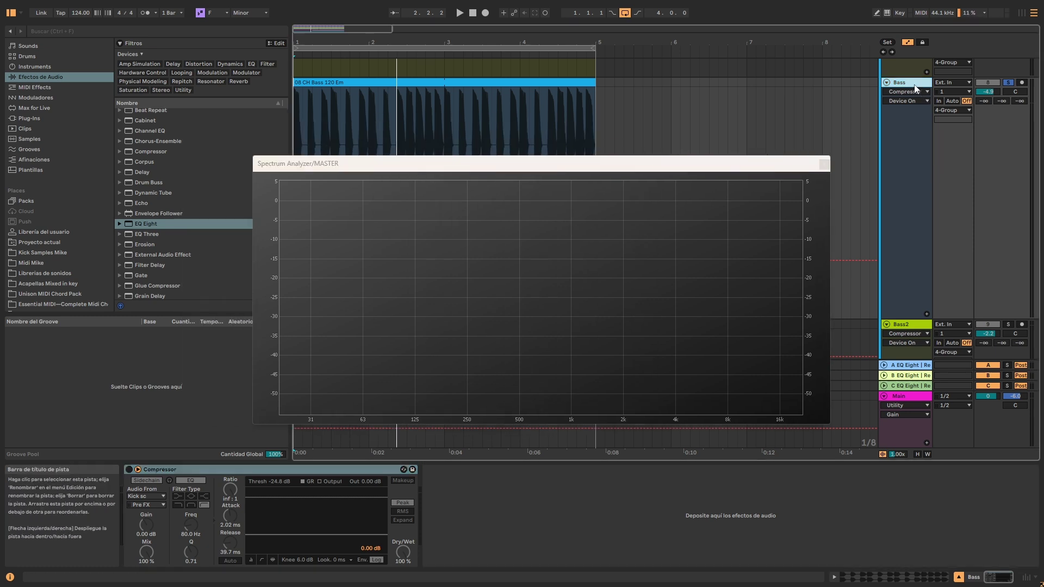
Look through the audio effects list and close the Spectrum Analyzer window.
scroll(180, 267, down, 2)
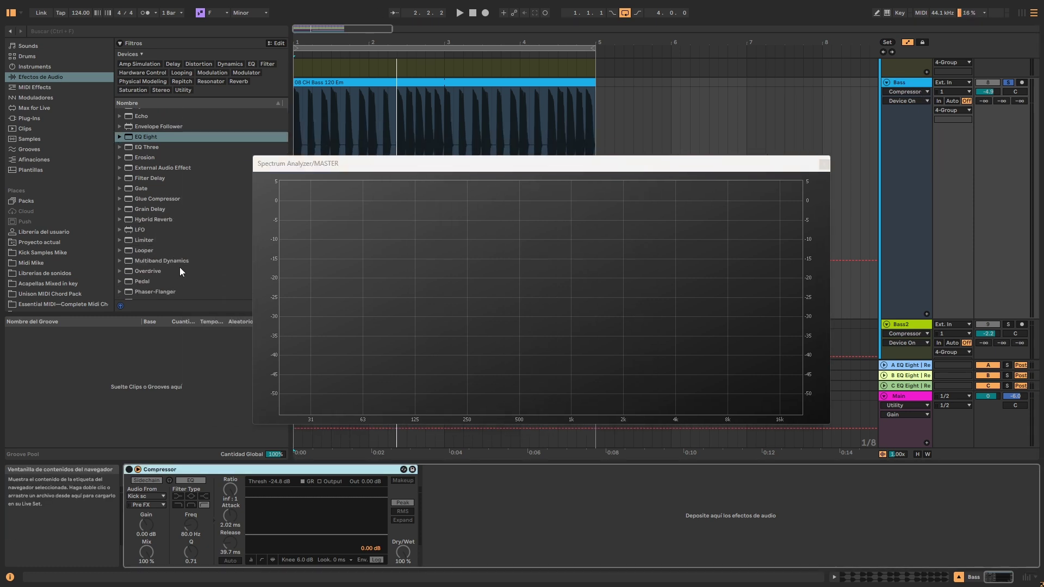
scroll(179, 267, down, 5)
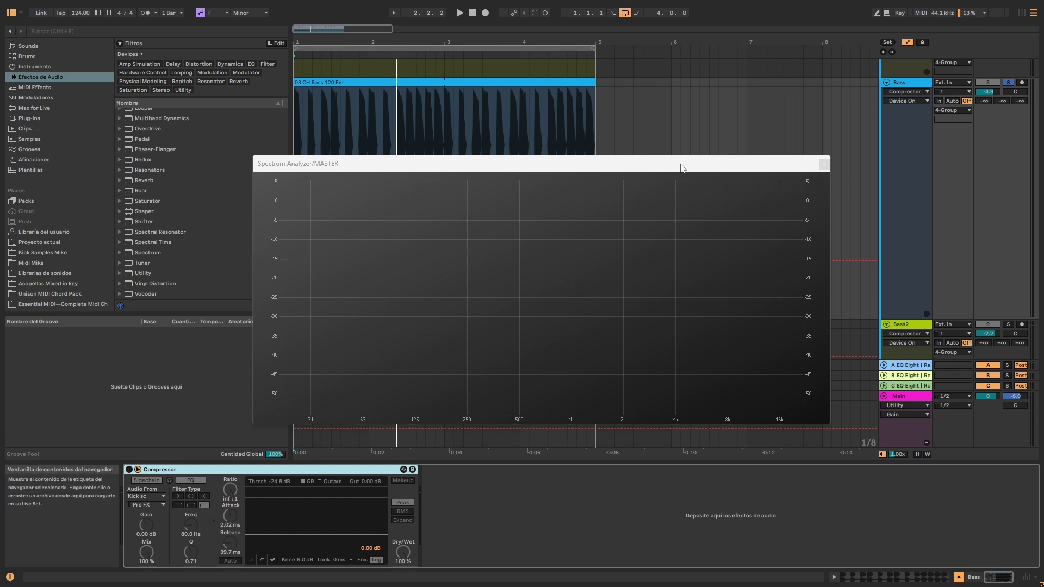
click(824, 163)
scroll(879, 214, up, 3)
scroll(884, 195, up, 1)
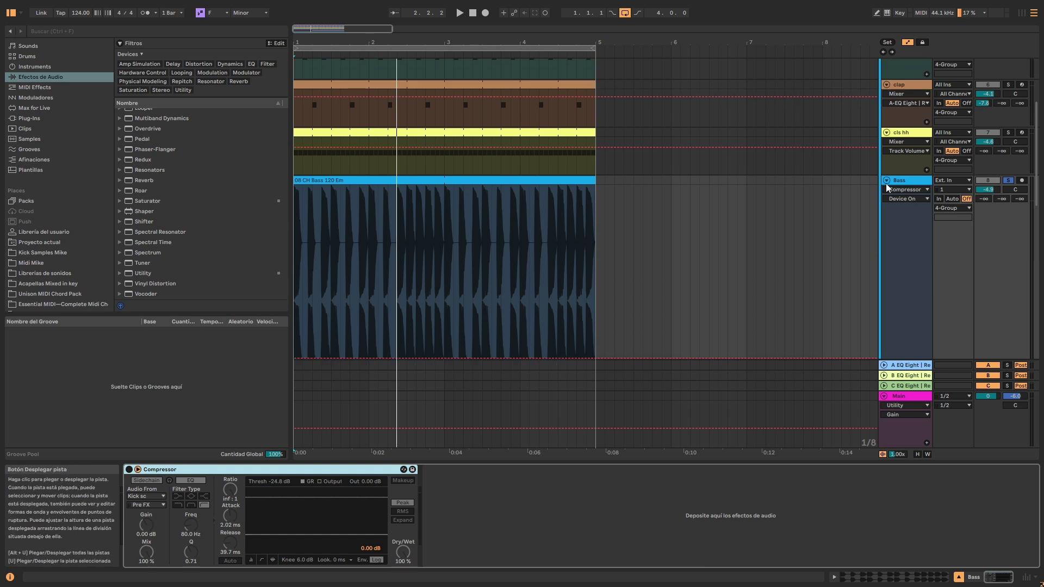
Copy the Pro-Q 3 equalizer from the Bass2 track to the Bass track and place it before the Compressor.
scroll(886, 184, down, 3)
click(902, 325)
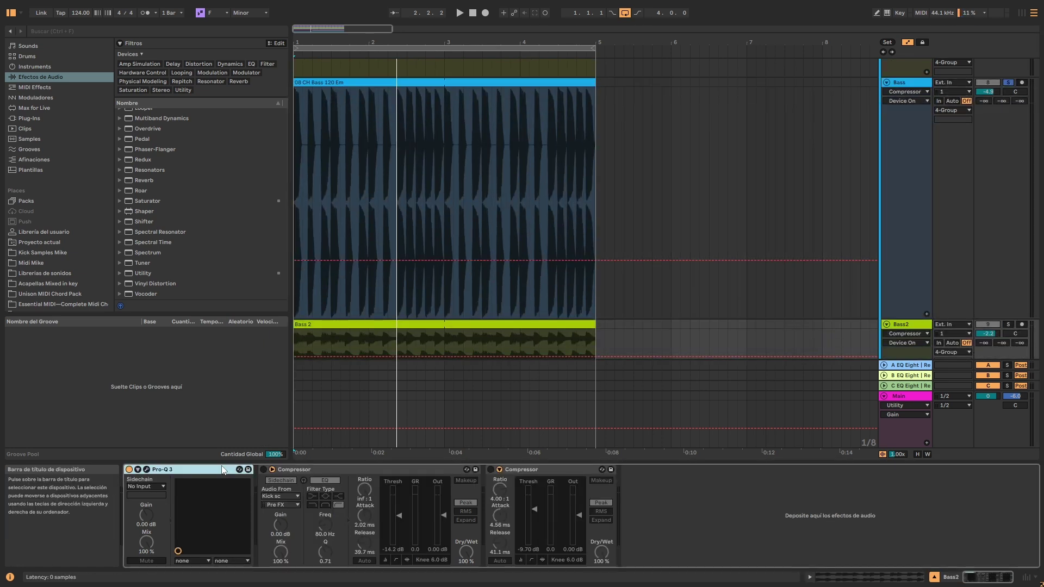
click(900, 145)
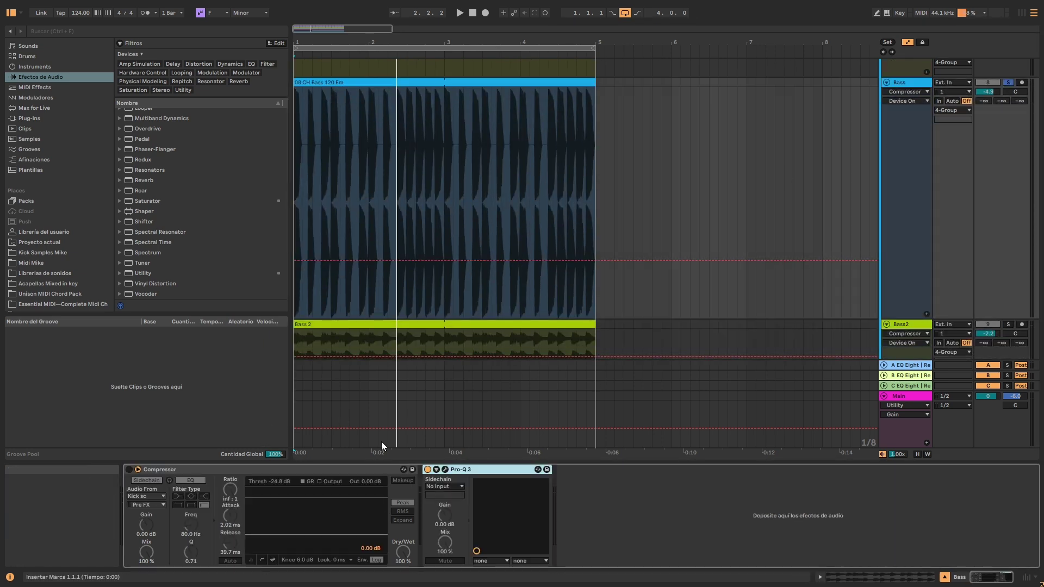
click(151, 510)
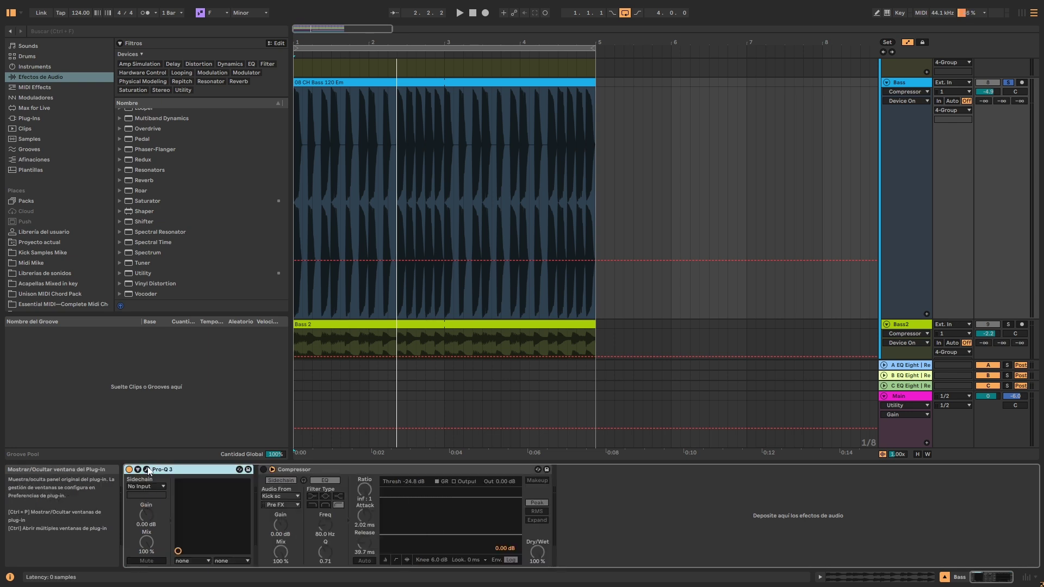
Open Pro-Q 3 on the Bass track and play the soloed loop to examine its frequency spectrum.
click(147, 469)
drag(313, 147, 365, 145)
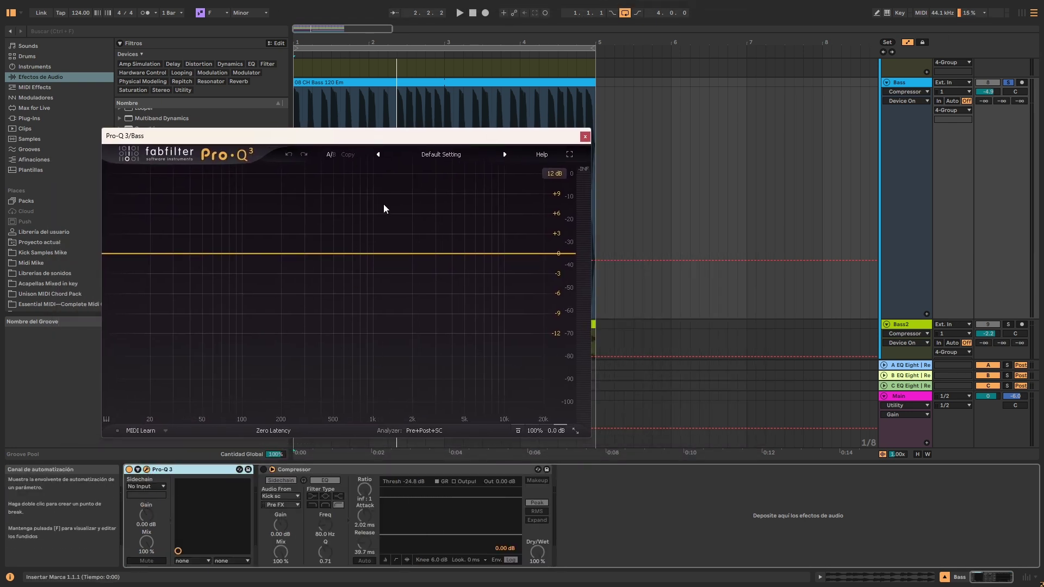
key(space)
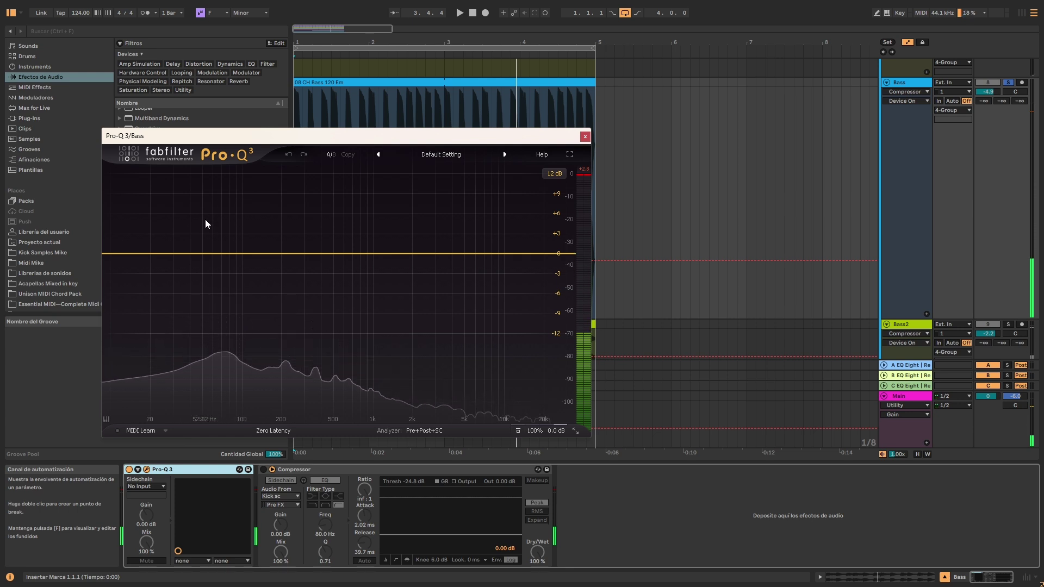
key(space)
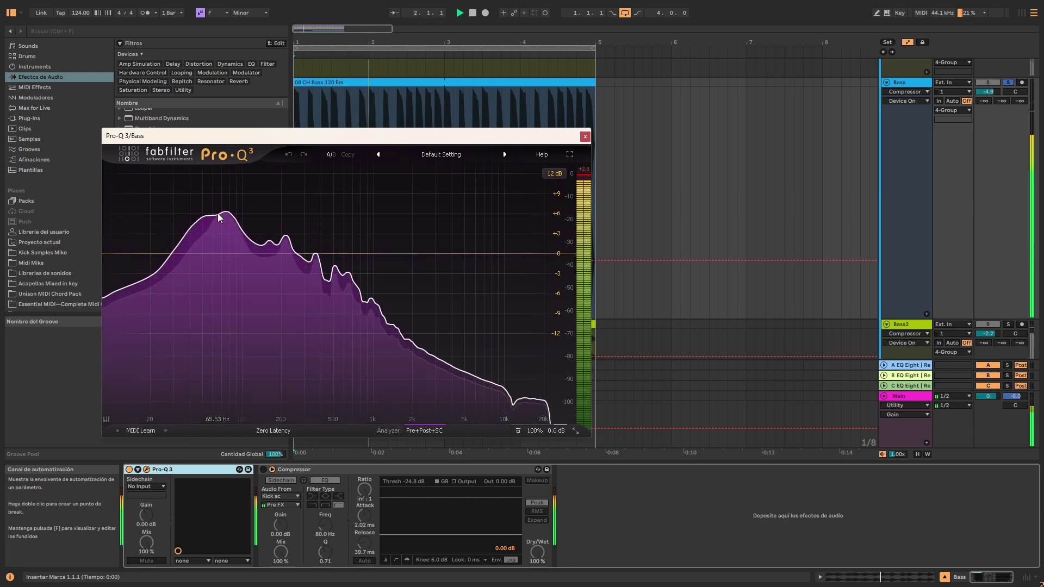
key(space)
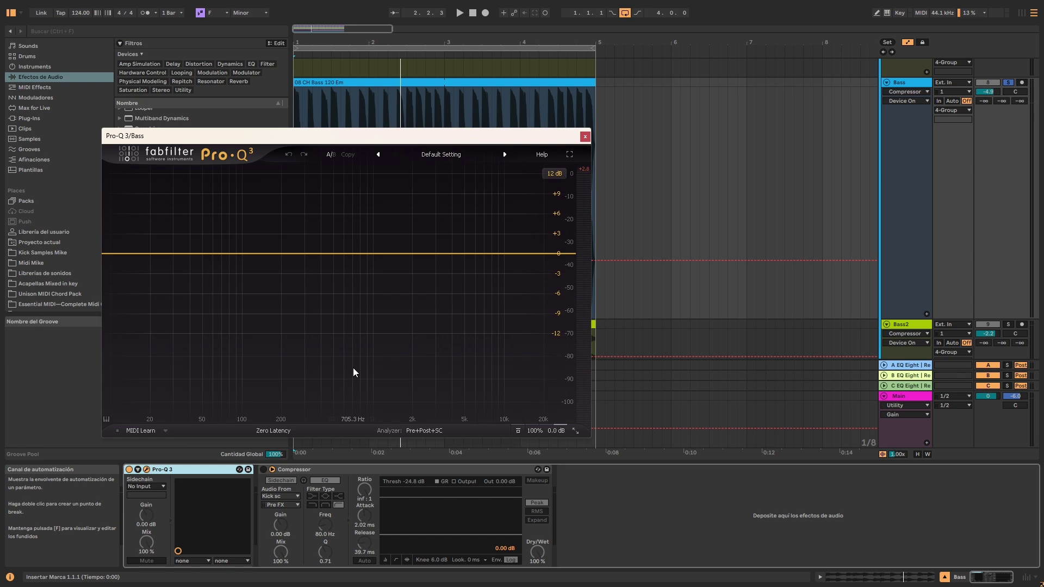
key(Caps_Lock)
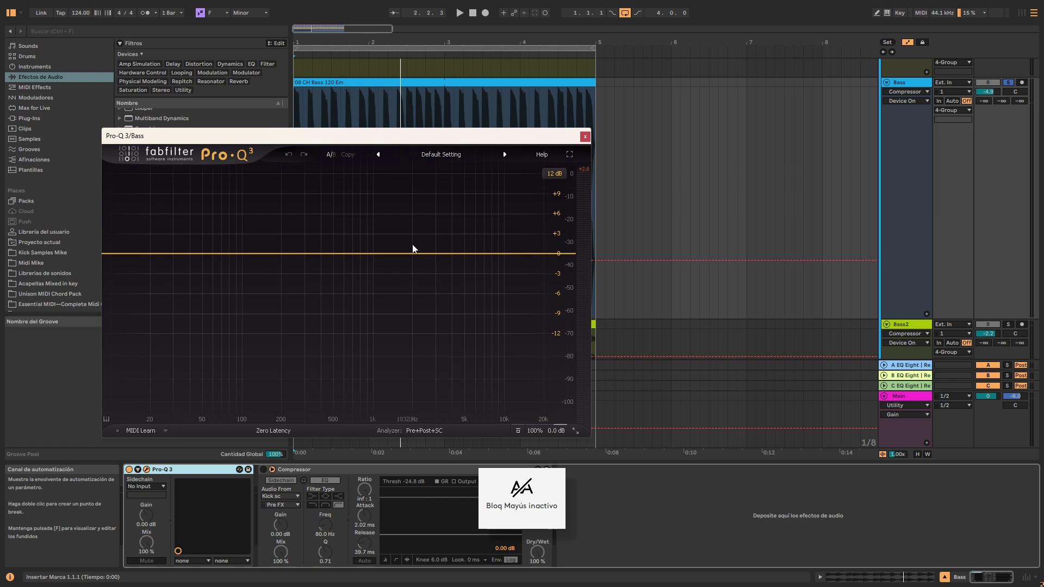
Close the Bass track's Pro-Q 3 window and turn its sidechain Compressor on.
drag(524, 138, 671, 140)
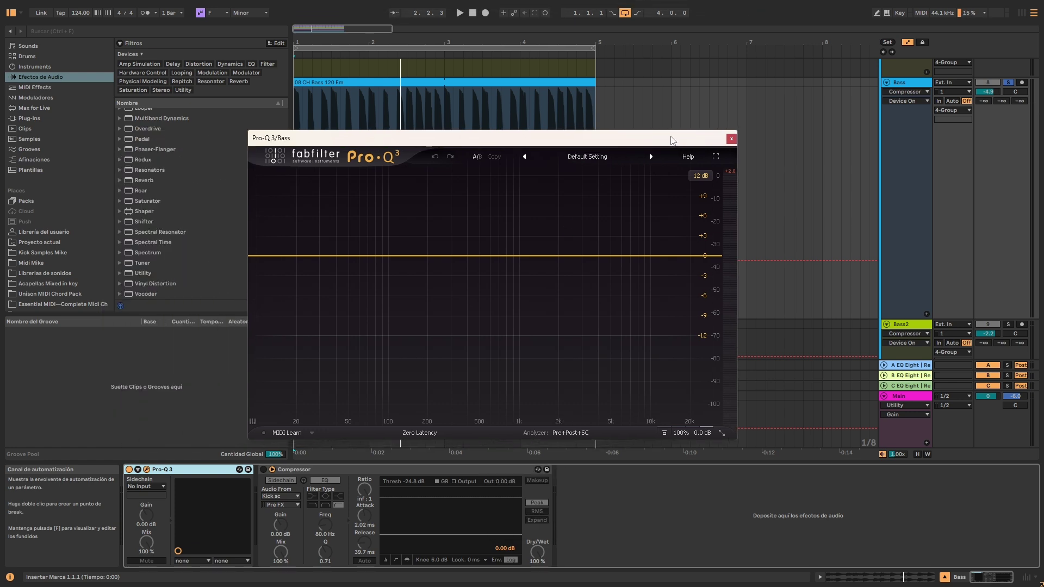
click(732, 140)
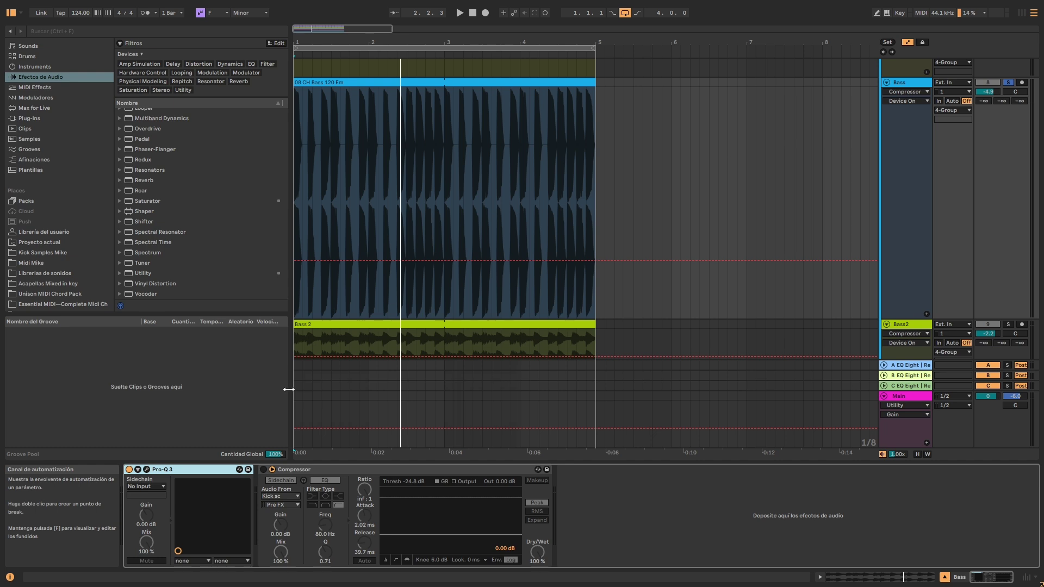
click(263, 470)
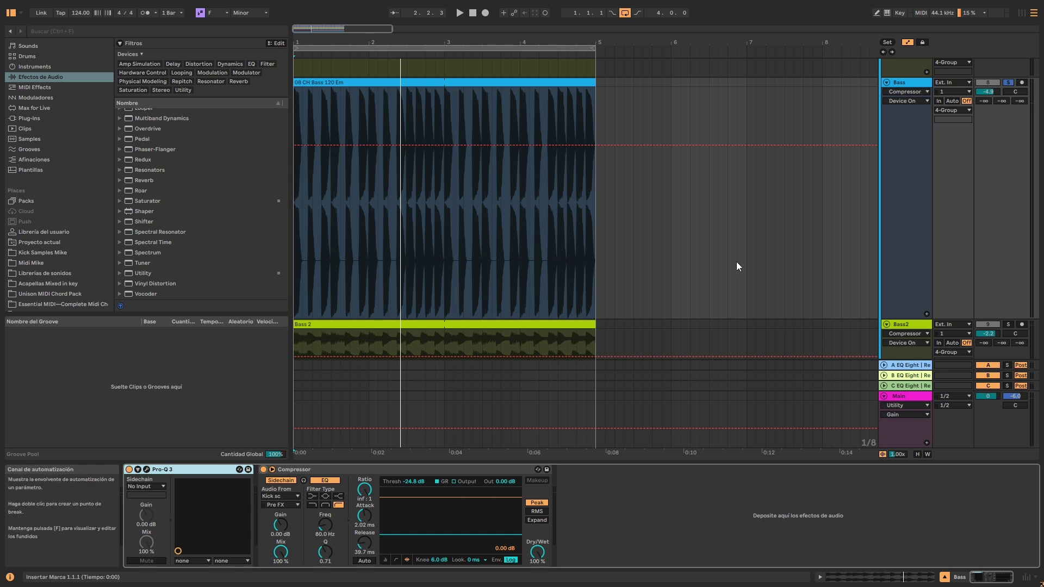
Reduce the height of the Bass track and switch the solo from Bass to Bass2.
scroll(1002, 89, down, 1)
scroll(1002, 89, up, 2)
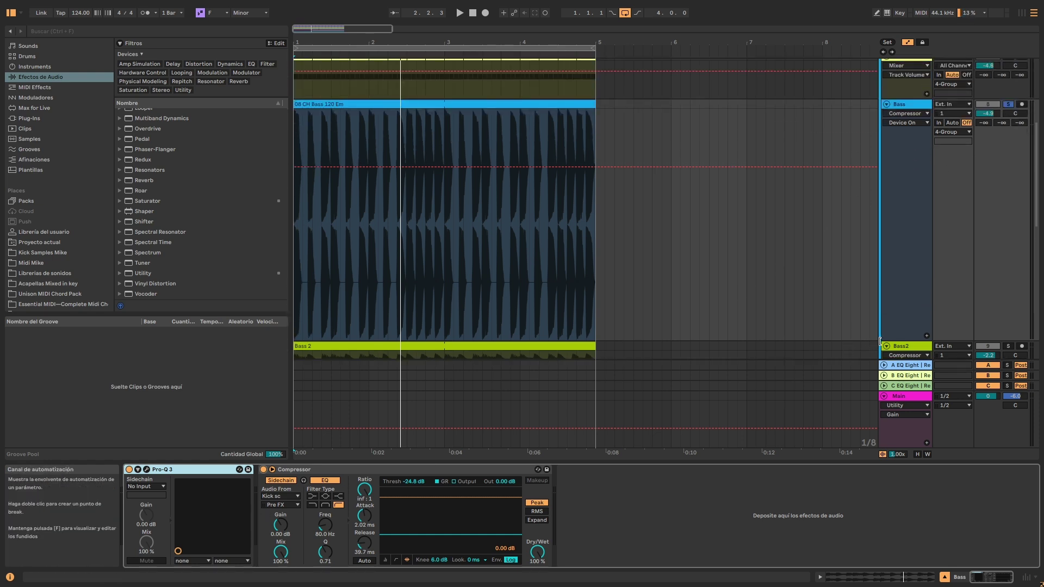
drag(889, 338, 1004, 265)
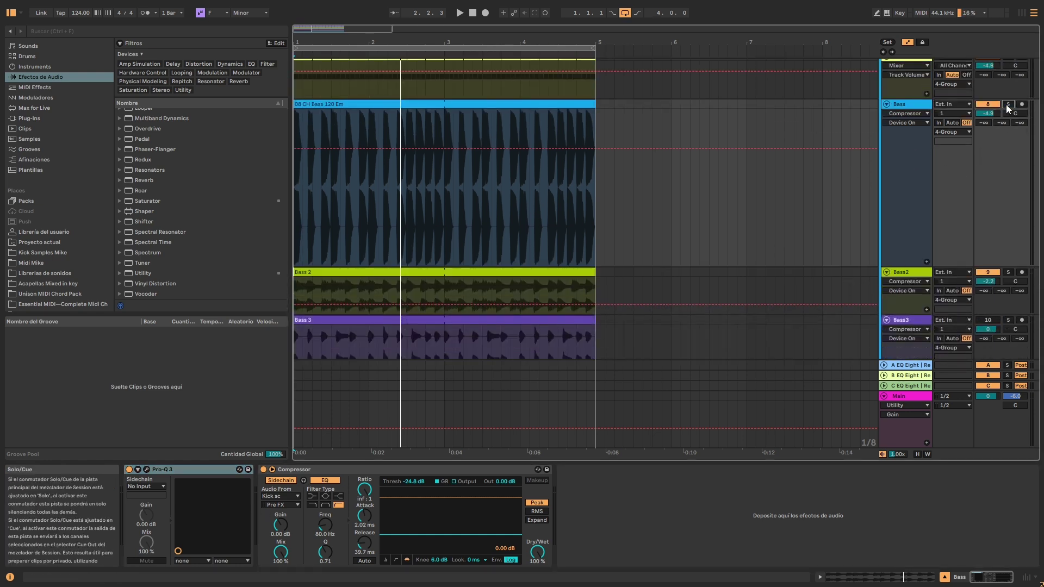
click(1005, 273)
Open Pro-Q 3 on the Bass2 track and play the soloed loop to examine its frequency spectrum.
click(893, 272)
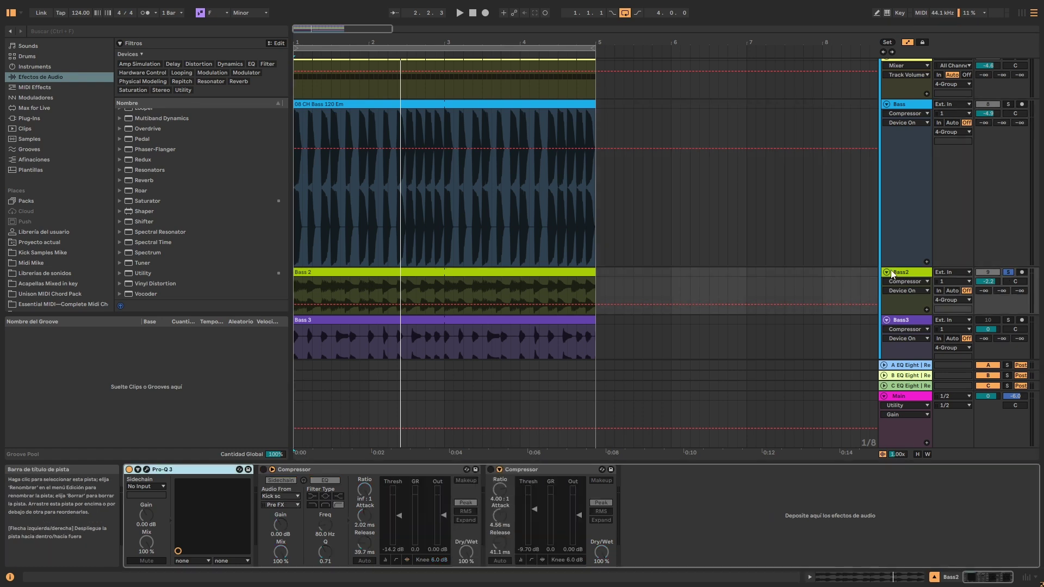
click(147, 469)
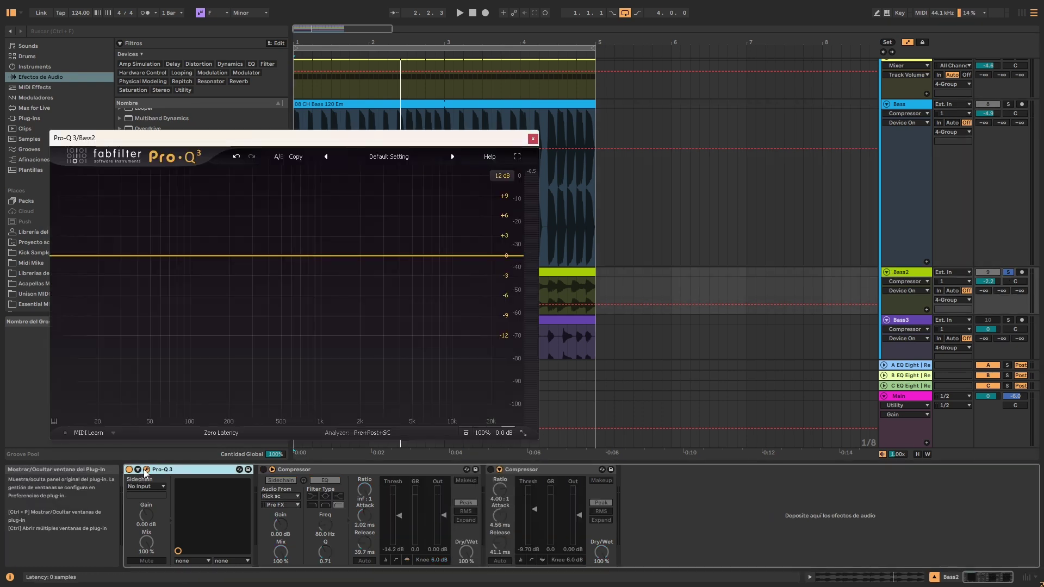
drag(328, 140, 394, 134)
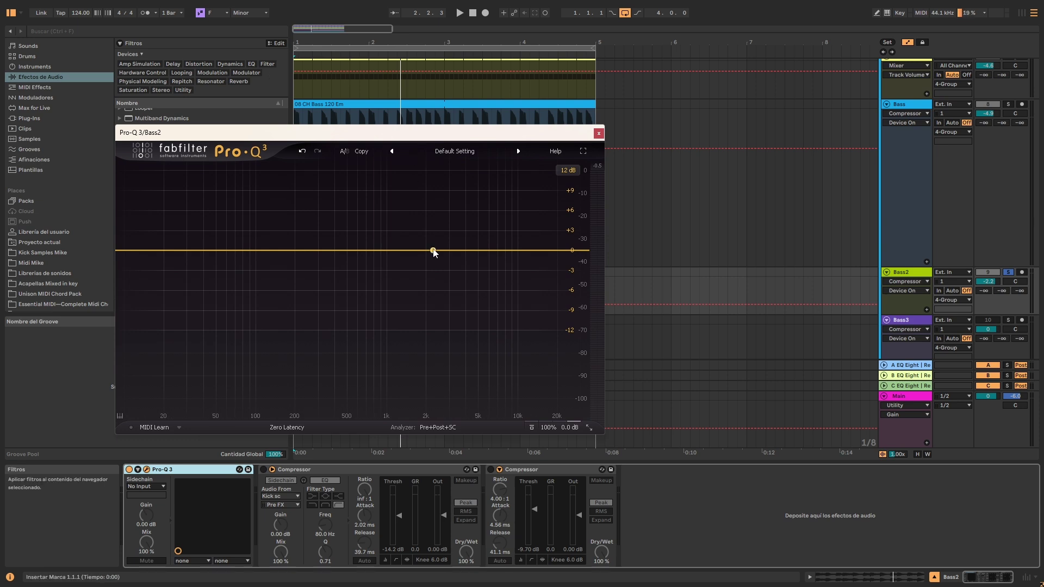
key(space)
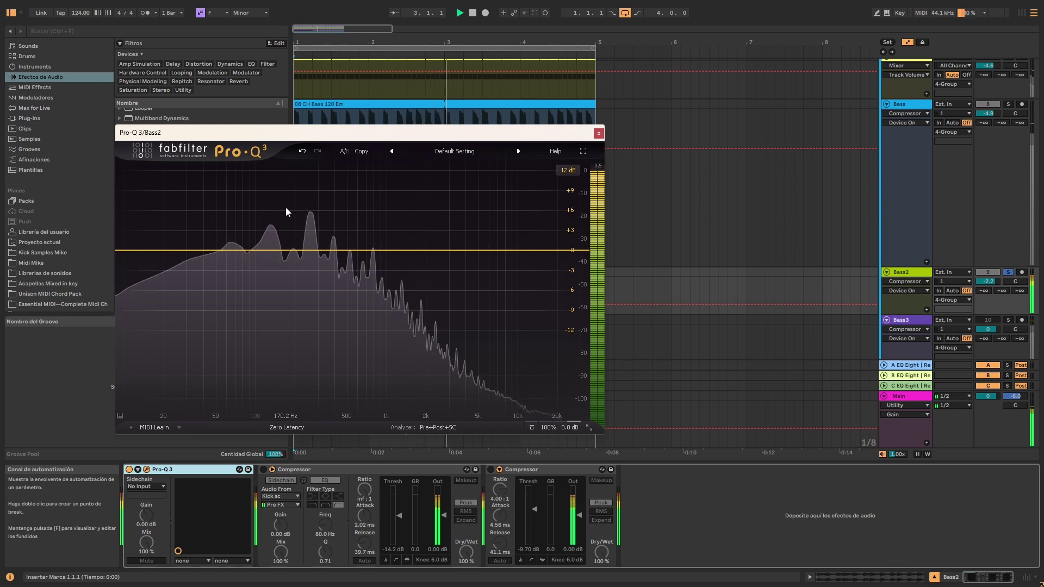
Stop playback, close the Bass2 track's Pro-Q 3 window and enlarge the Bass2 track to examine its waveform.
key(space)
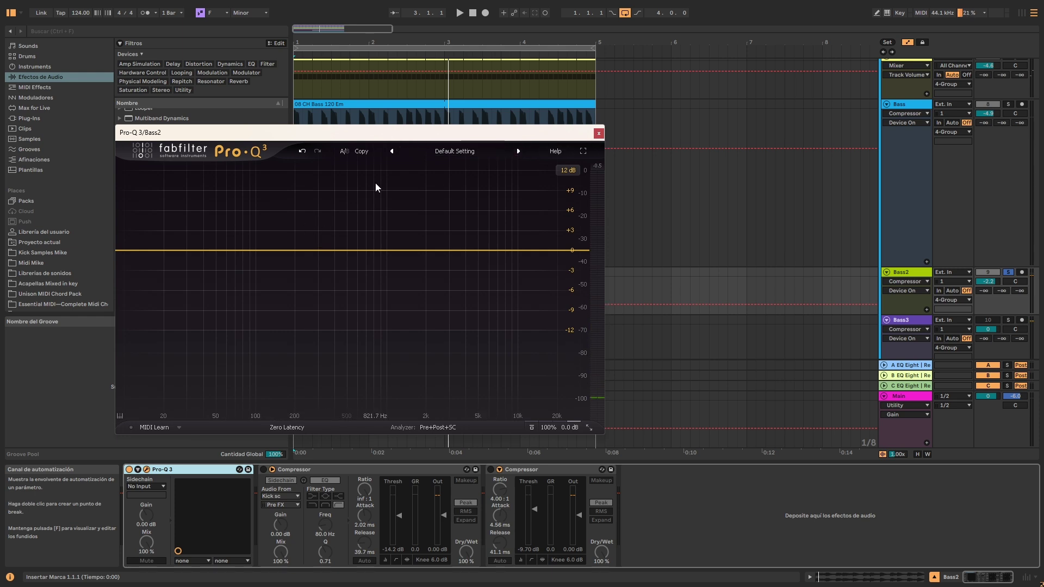
click(599, 133)
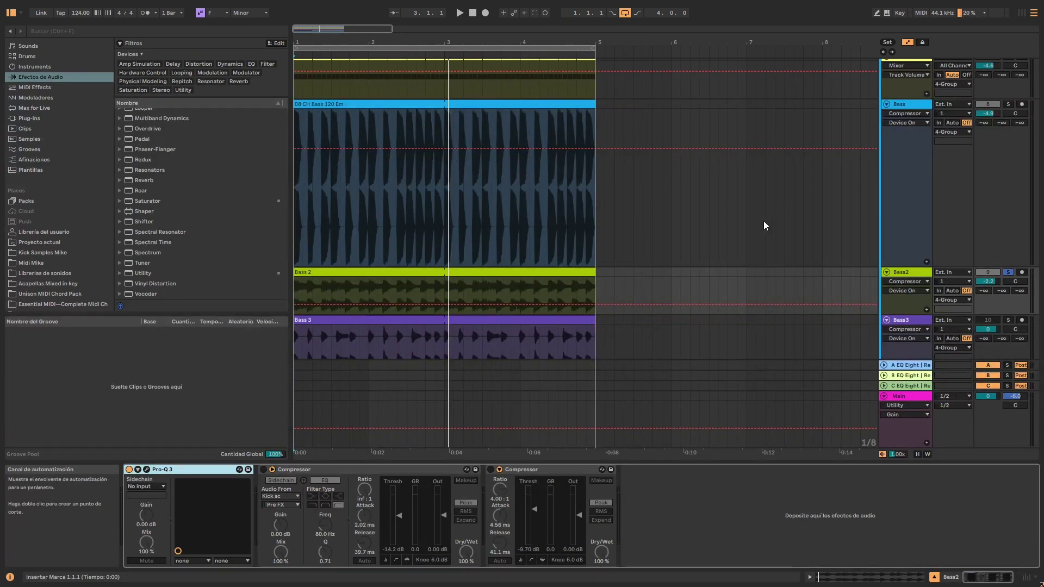
drag(903, 314, 866, 493)
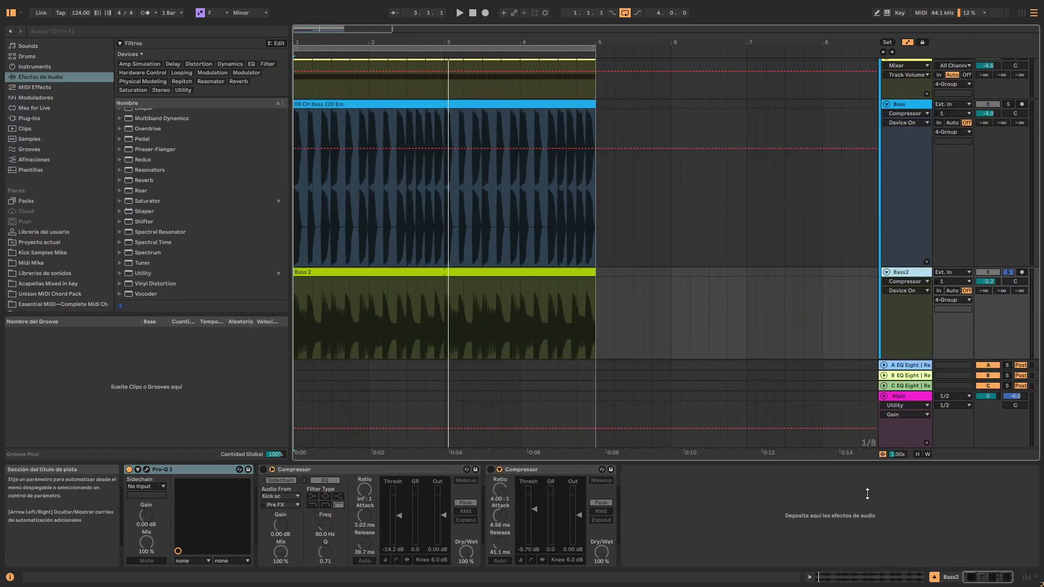
scroll(472, 250, down, 3)
mouse_move(297, 42)
mouse_down()
mouse_move(297, 117)
mouse_move(297, 46)
mouse_up()
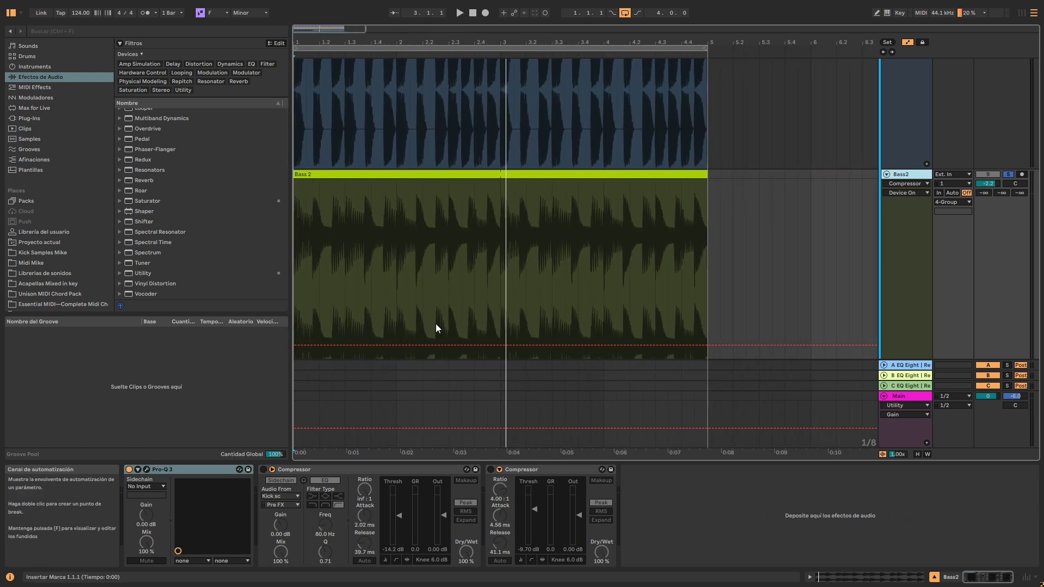
scroll(466, 285, down, 3)
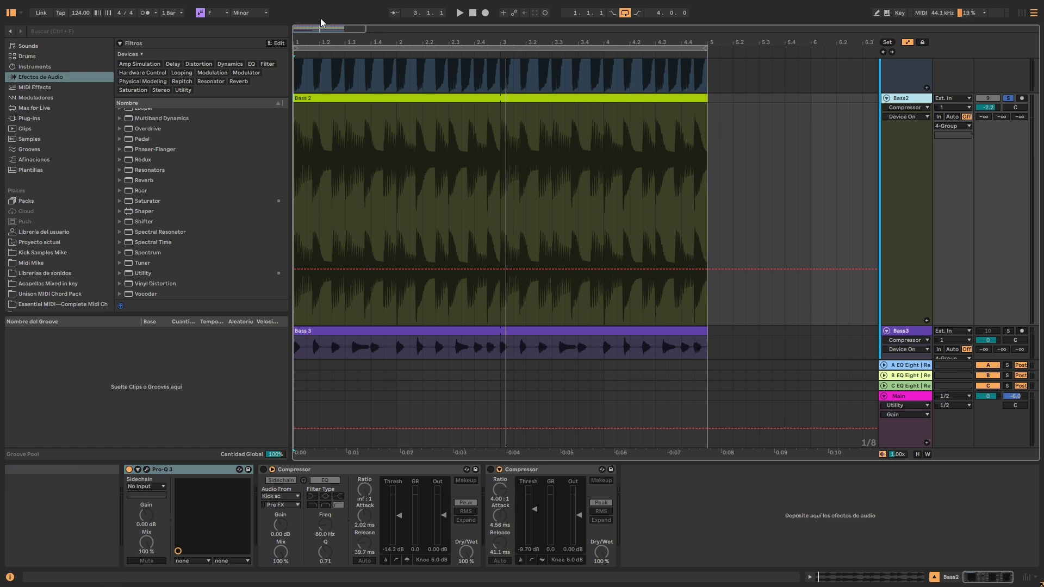
mouse_move(319, 42)
mouse_down()
mouse_move(369, 42)
mouse_move(325, 42)
mouse_up()
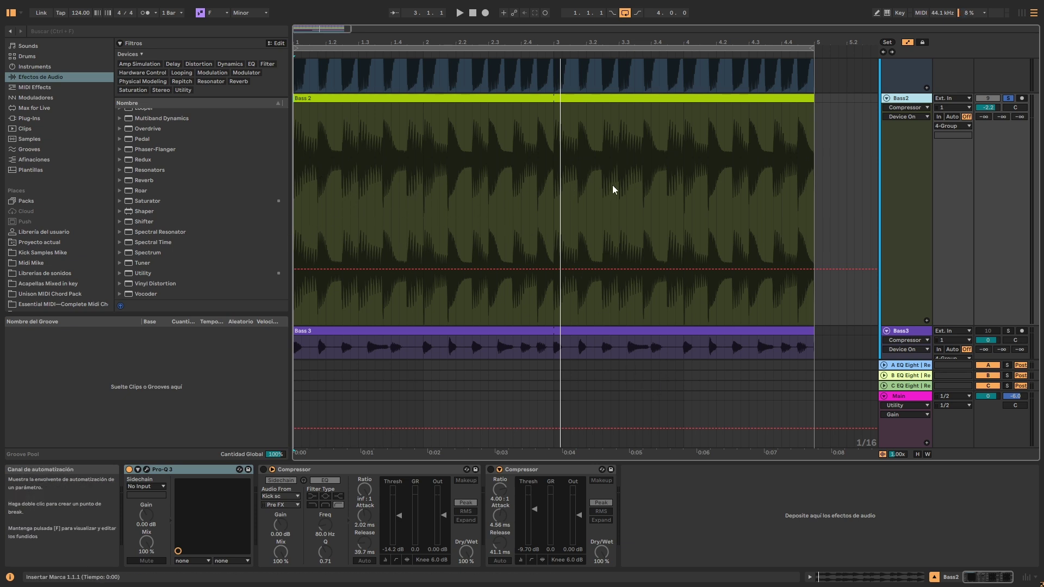
Open the Spectrum Analyzer on the MASTER track and play the soloed Bass2 loop to examine its frequency peaks.
click(900, 397)
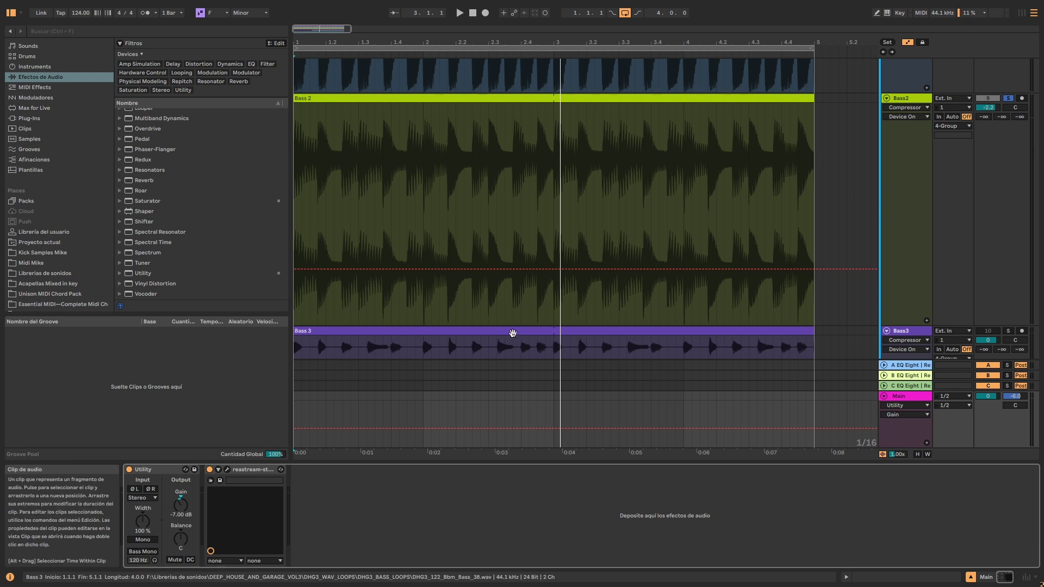
scroll(872, 274, down, 10)
scroll(901, 286, down, 3)
click(905, 293)
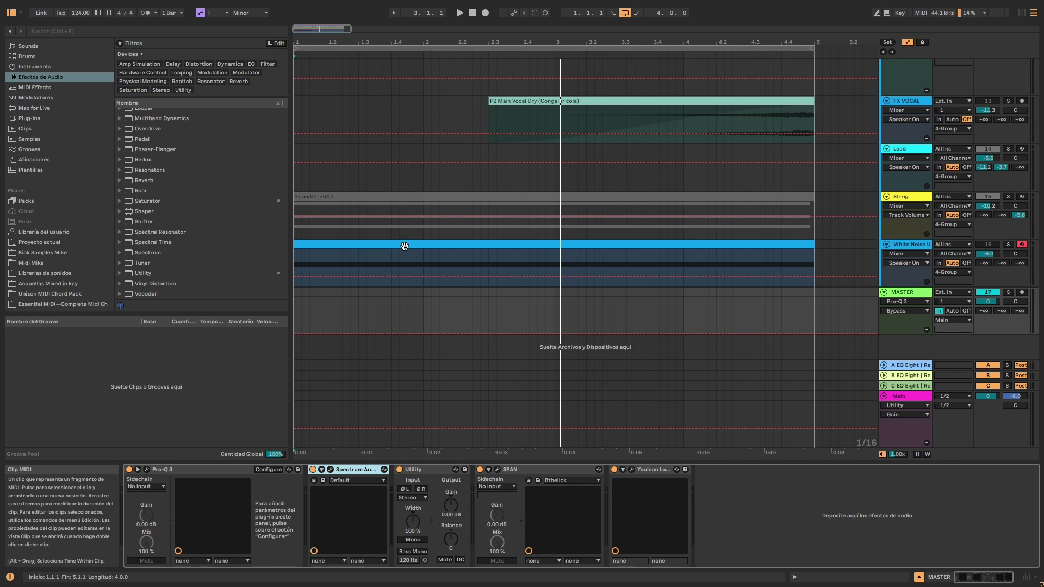
drag(596, 40, 454, 40)
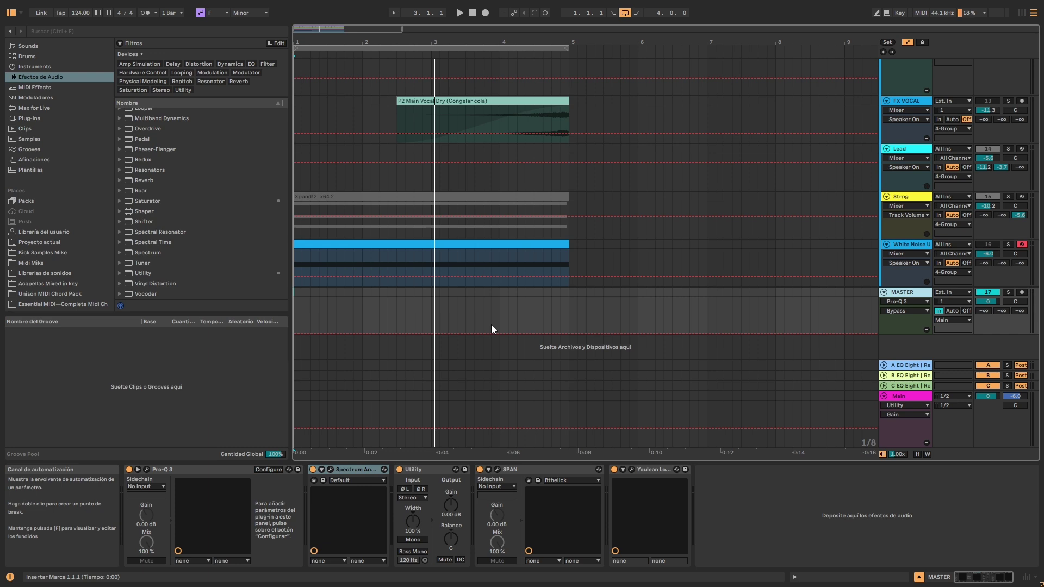
scroll(800, 259, up, 8)
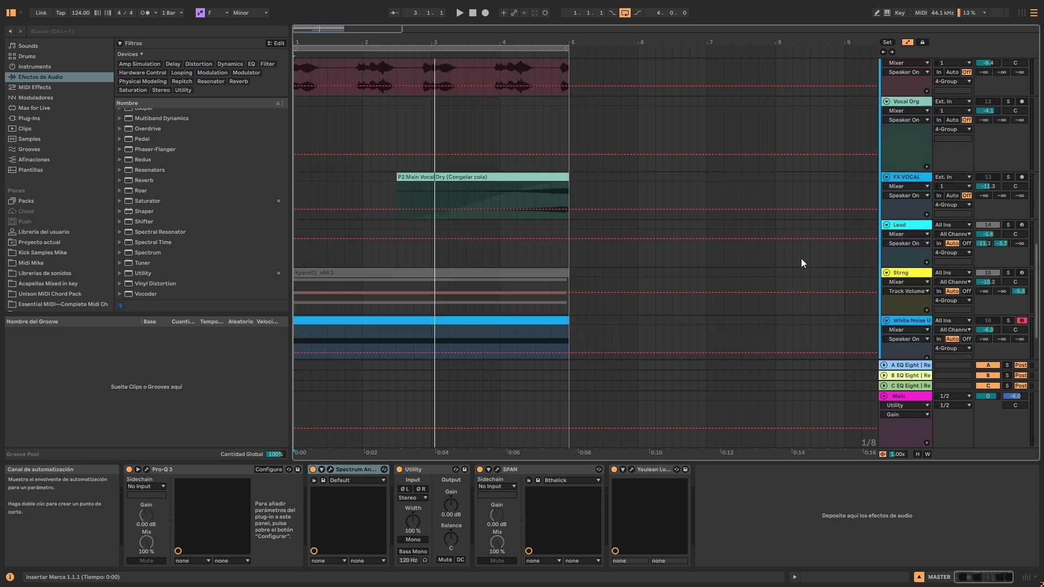
scroll(801, 259, down, 10)
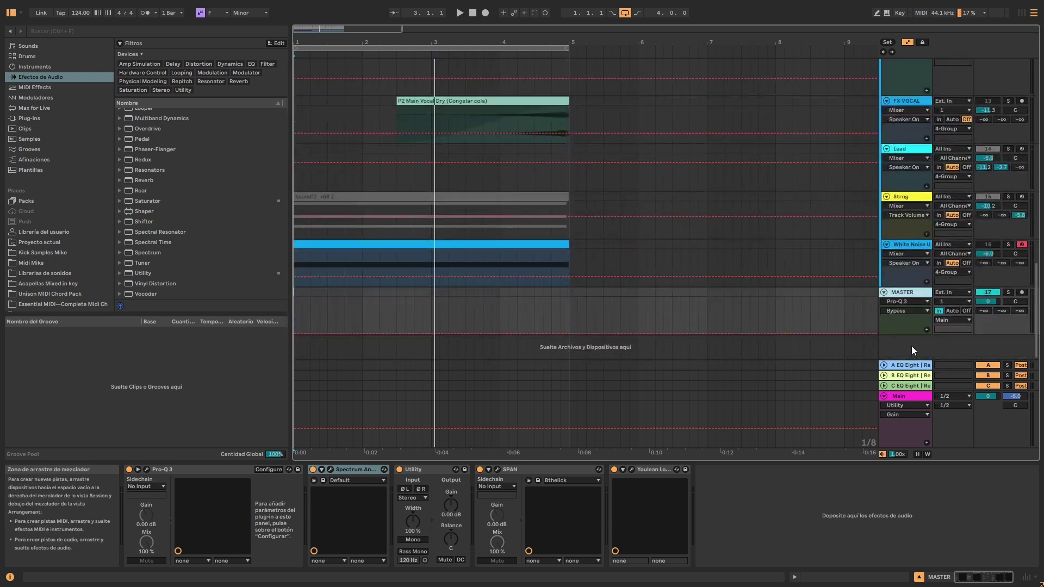
click(329, 469)
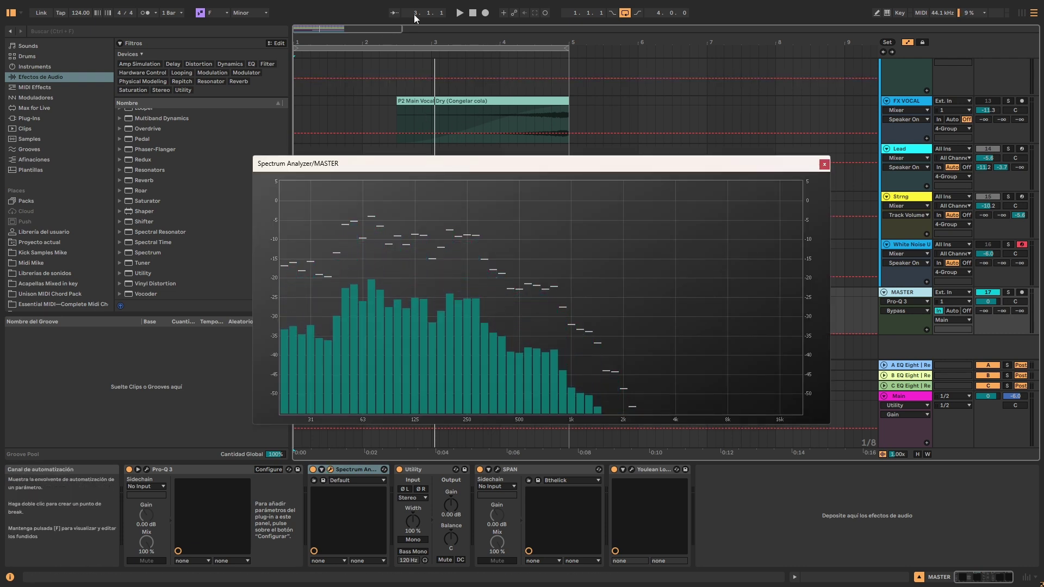
click(472, 16)
key(space)
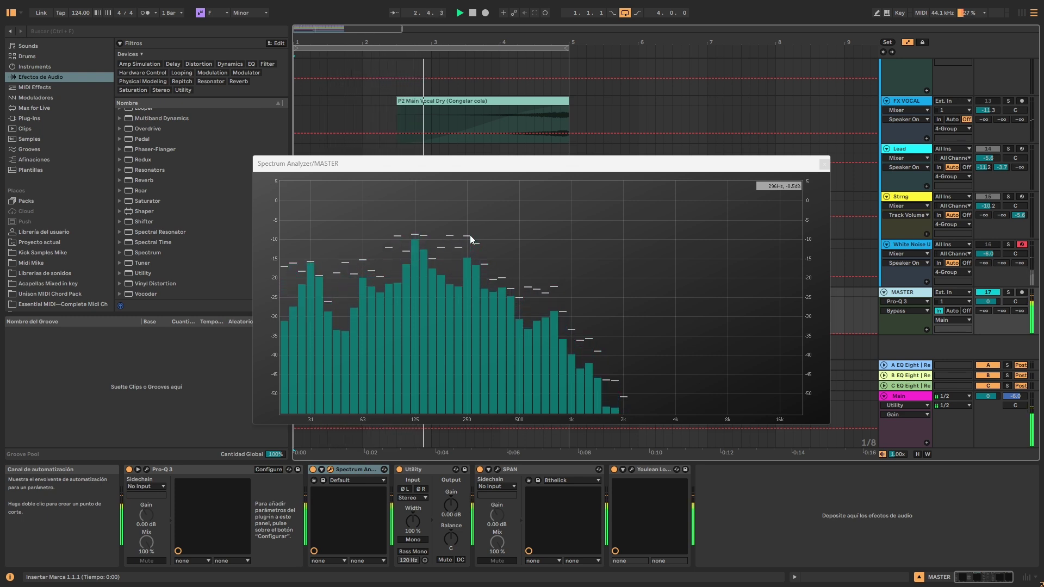
Turn on the second Compressor on the Bass2 track, keeping the Spectrum Analyzer window in full view above the device chain.
drag(539, 168, 260, 172)
scroll(729, 193, up, 3)
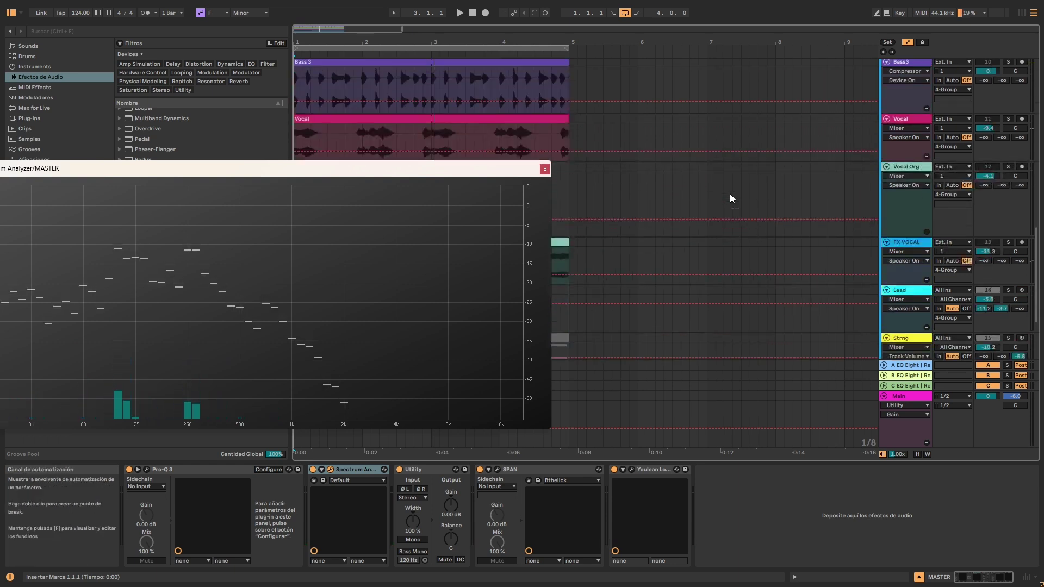
scroll(735, 198, up, 2)
scroll(735, 198, up, 2)
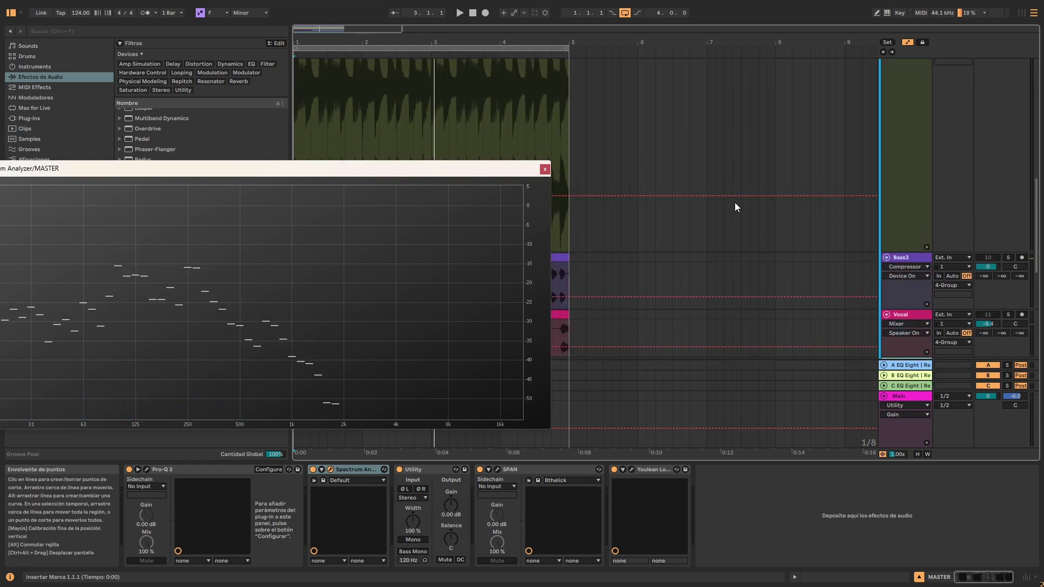
click(900, 82)
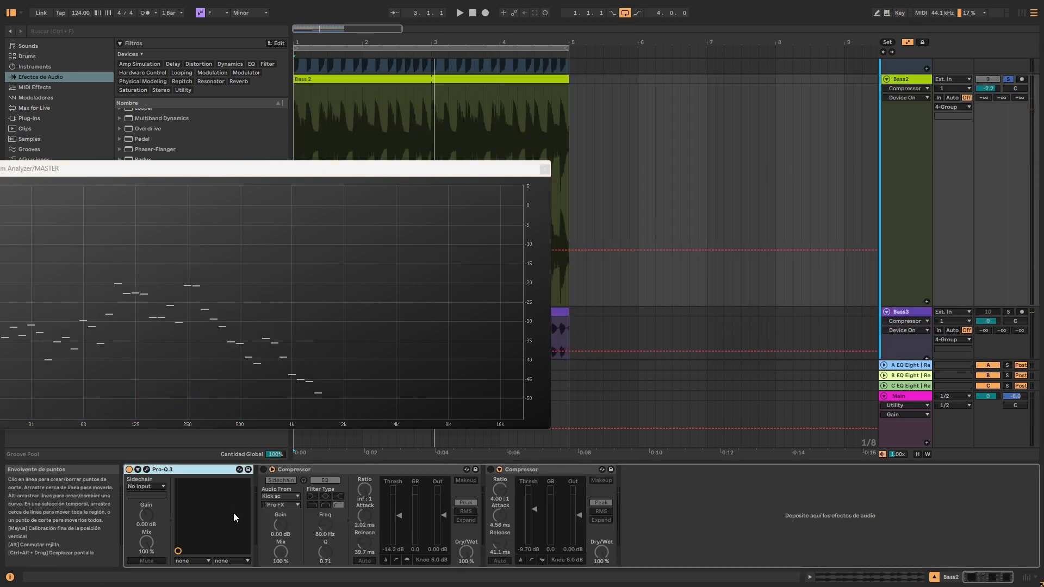
click(489, 470)
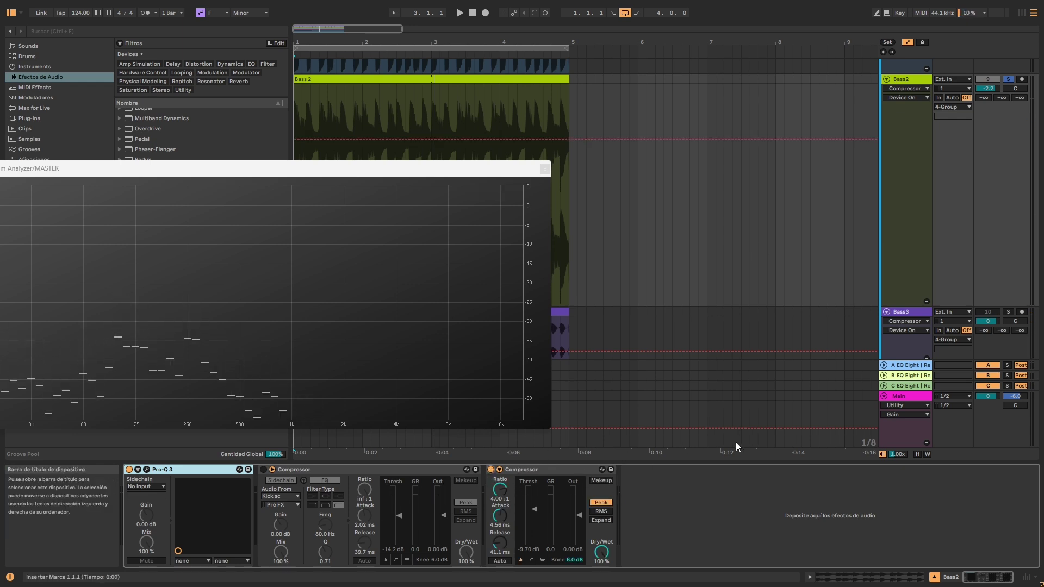
drag(171, 169, 401, 122)
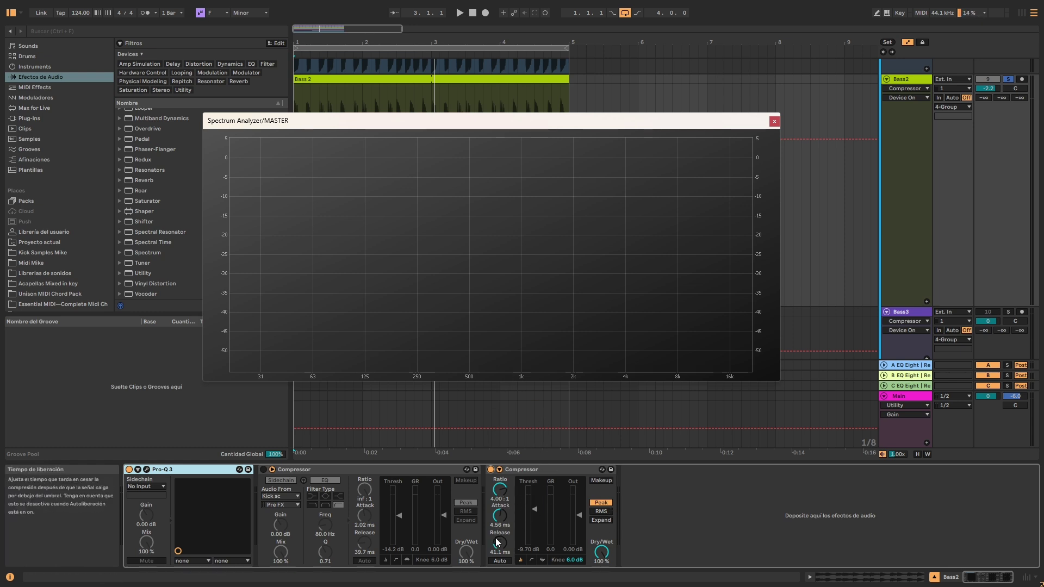
Set the second Compressor's attack to 4.99 ms and its release to 146 ms.
drag(499, 515, 500, 522)
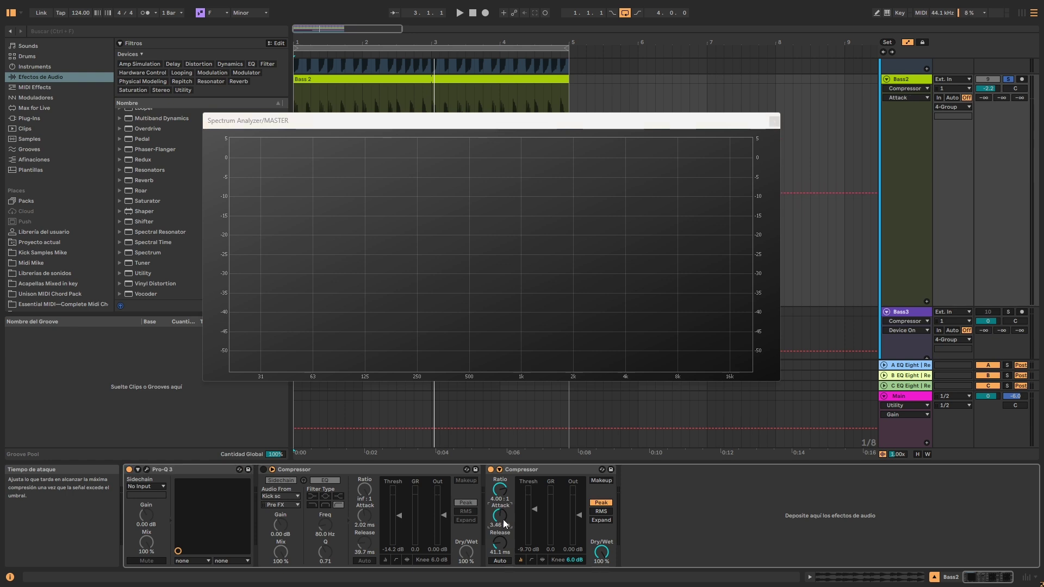
drag(504, 523, 504, 521)
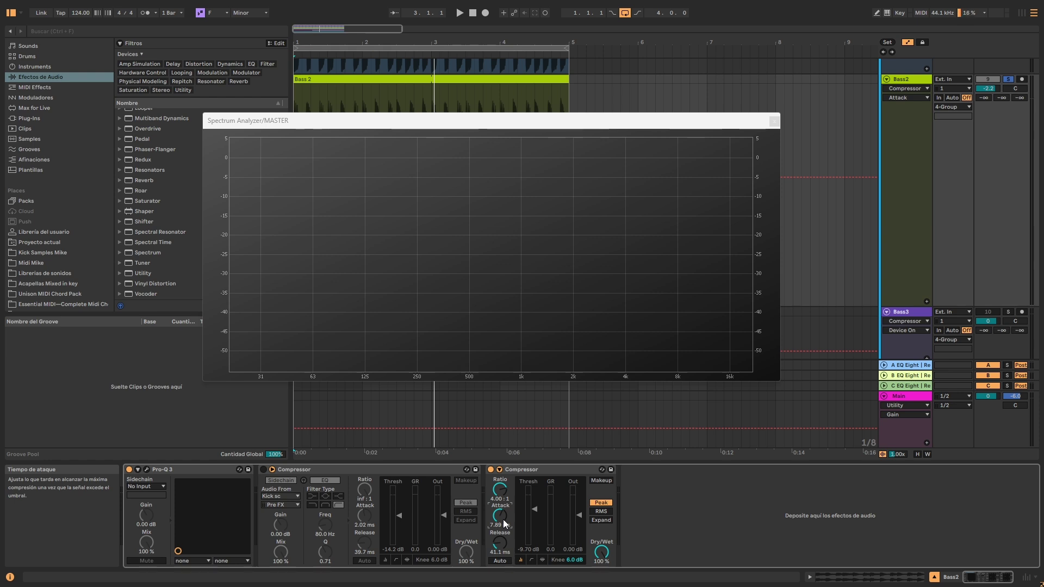
drag(500, 516, 499, 519)
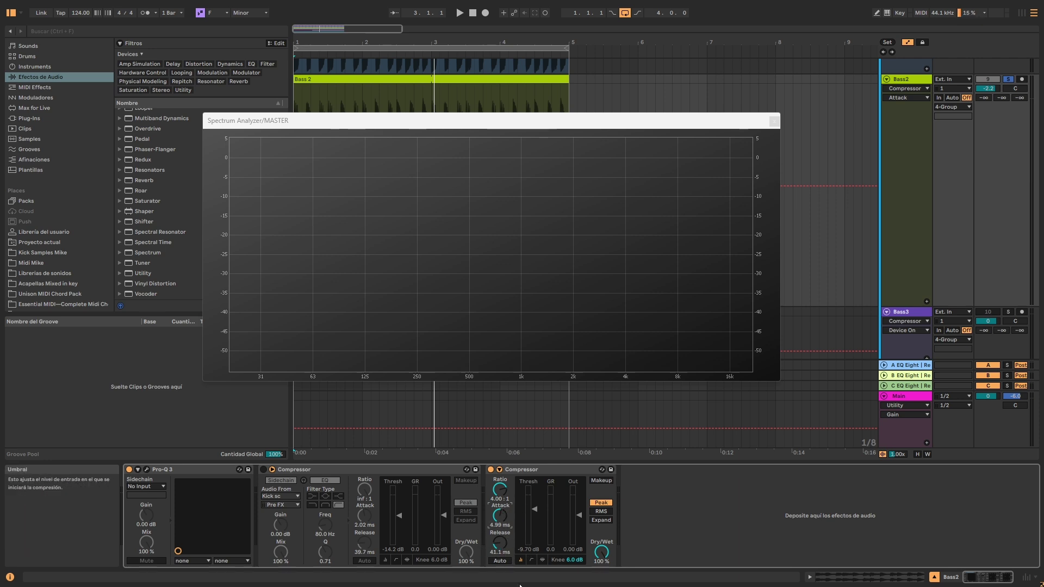
drag(500, 545, 500, 541)
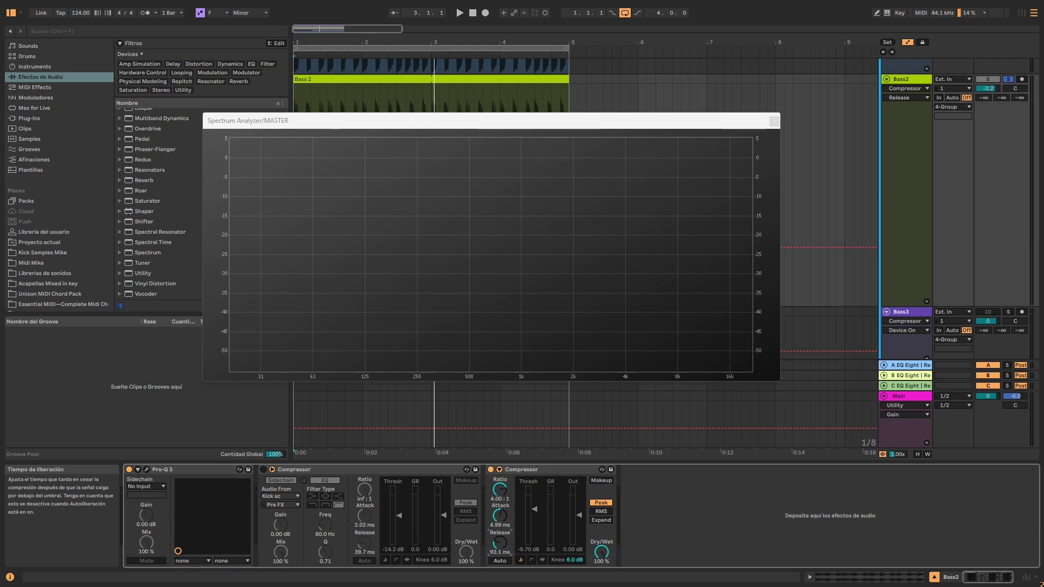
drag(500, 543, 503, 546)
Reset the second Compressor's threshold to 0 dB and play the loop with its gain reduction graph displayed.
drag(522, 535, 522, 545)
double_click(534, 498)
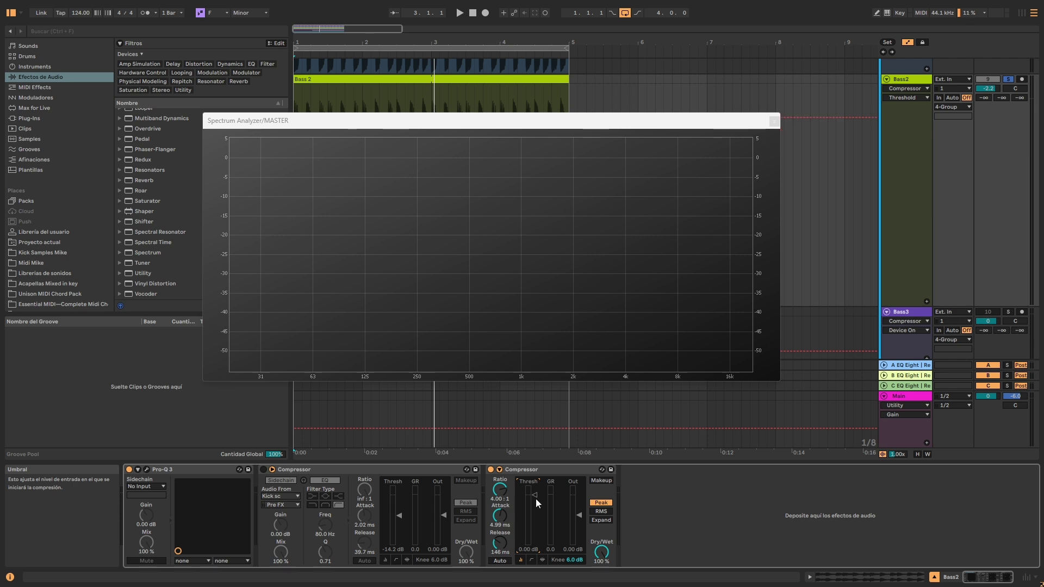
click(546, 562)
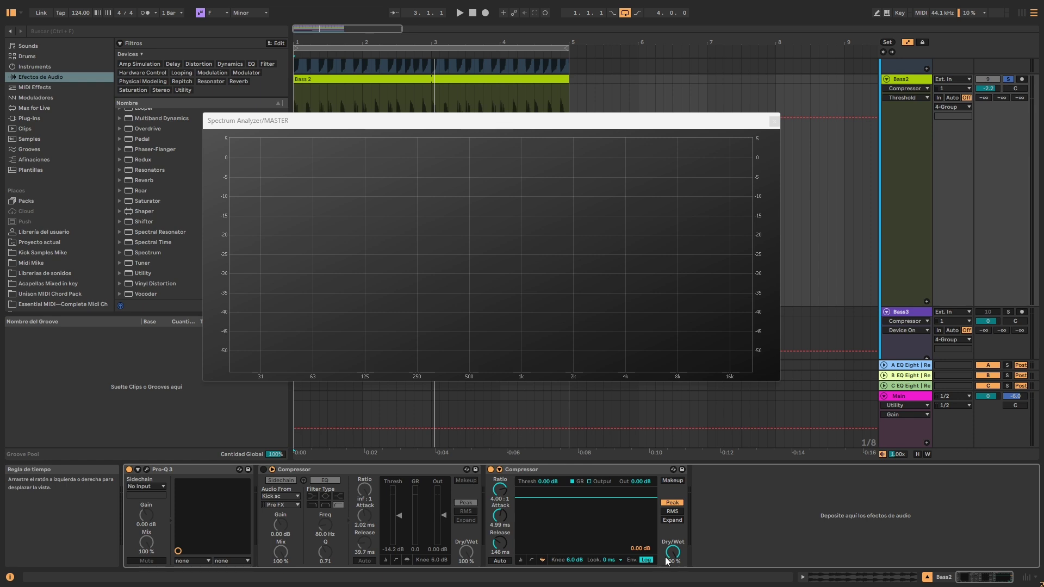
key(space)
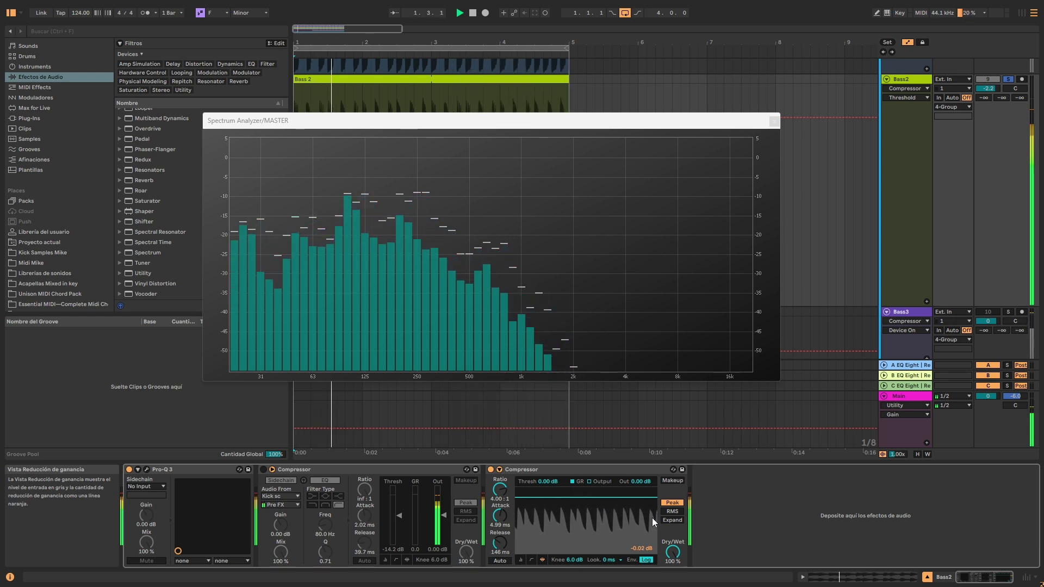
key(space)
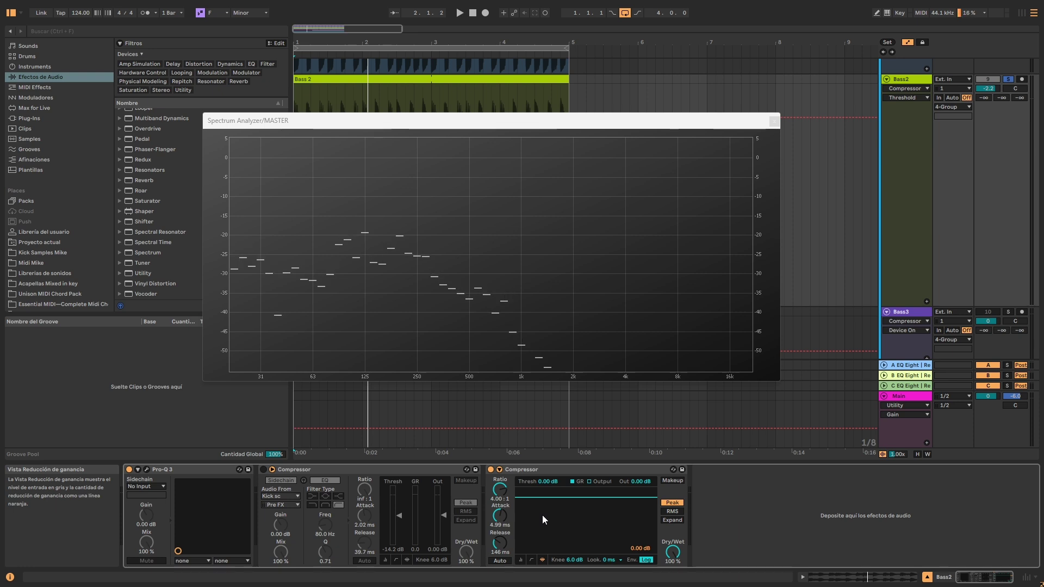
Lower the threshold to -9.93 dB in the second Compressor's graph and play the loop to observe the gain reduction.
click(521, 559)
click(541, 560)
drag(560, 500, 560, 514)
key(space)
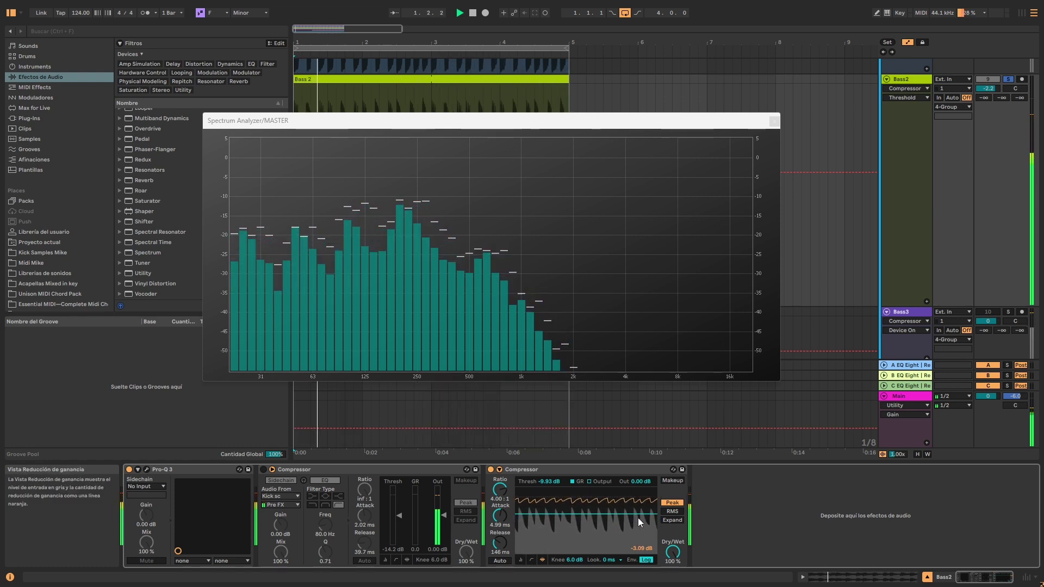
key(space)
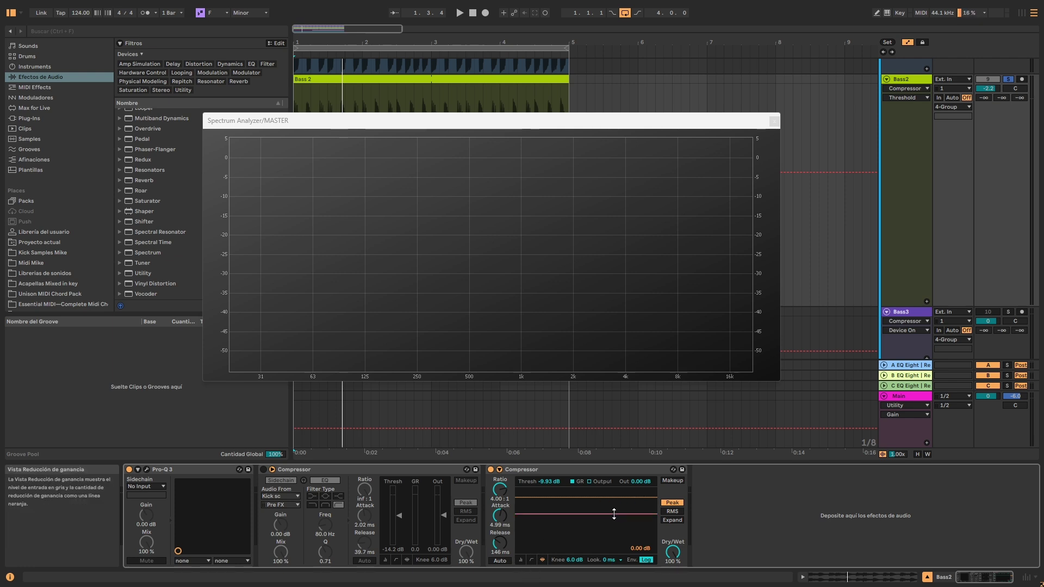
key(space)
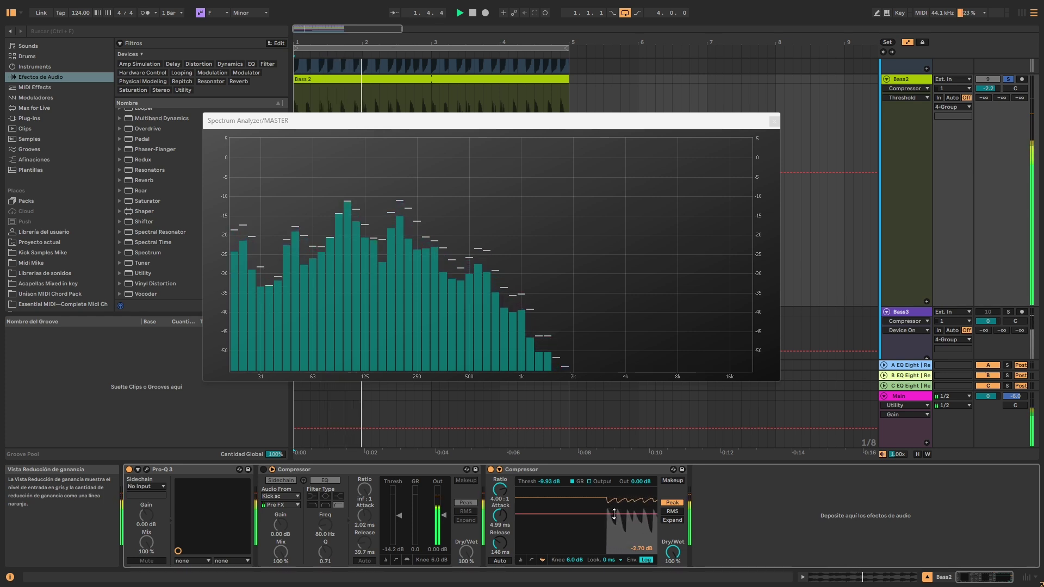
Return the second Compressor to its collapsed view and set its output gain to 2.36 dB with playback stopped.
click(519, 559)
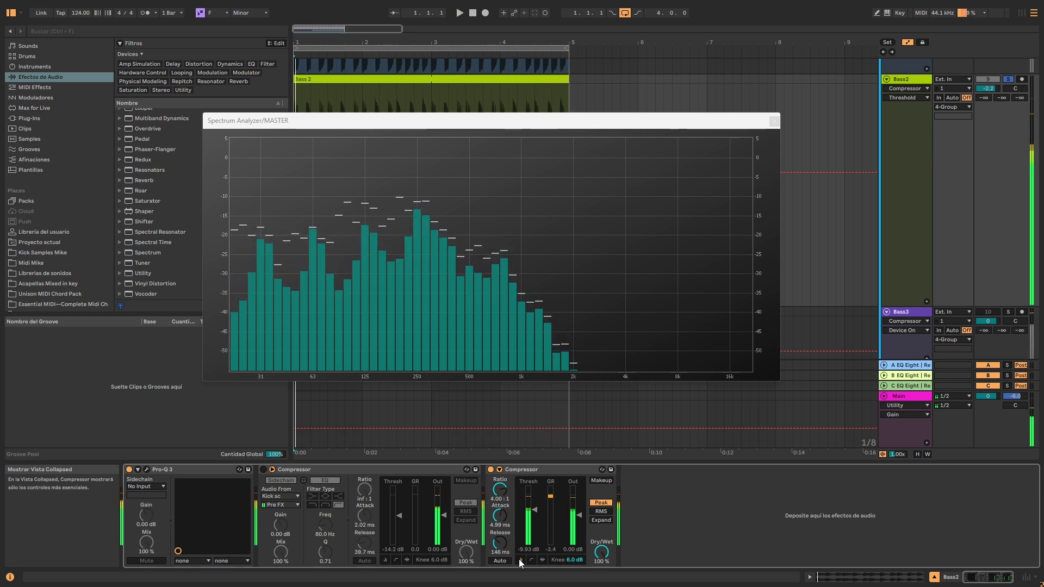
key(space)
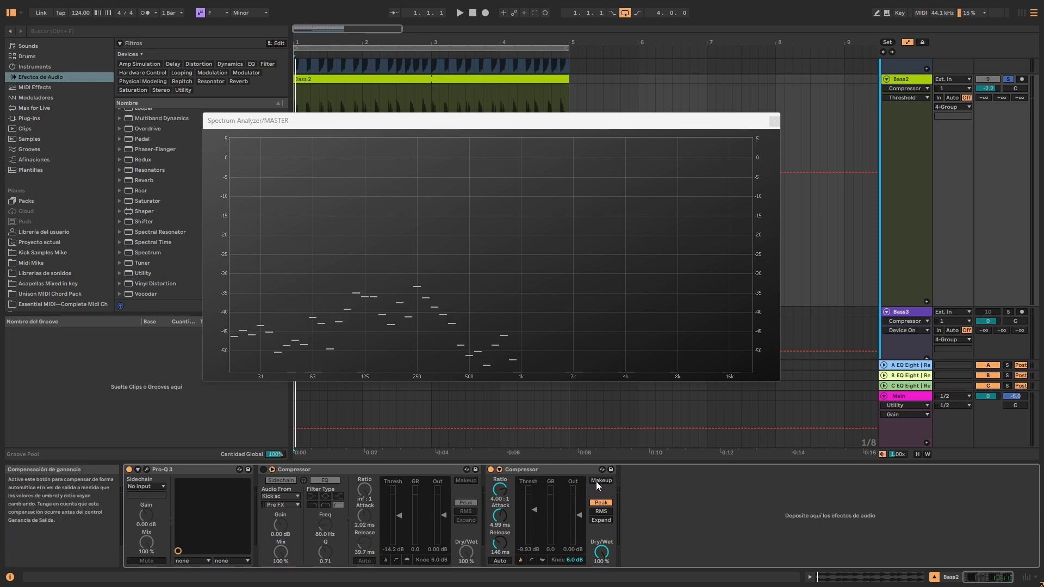
click(579, 516)
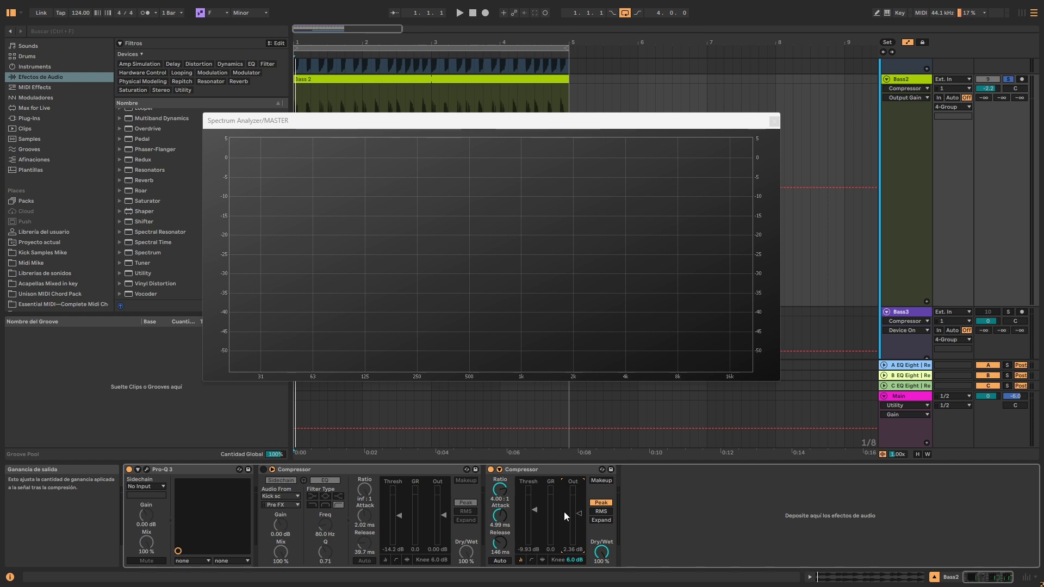
Play the Bass2 loop with the second Compressor bypassed, and re-enable it during playback to compare the sound and spectrum.
click(491, 470)
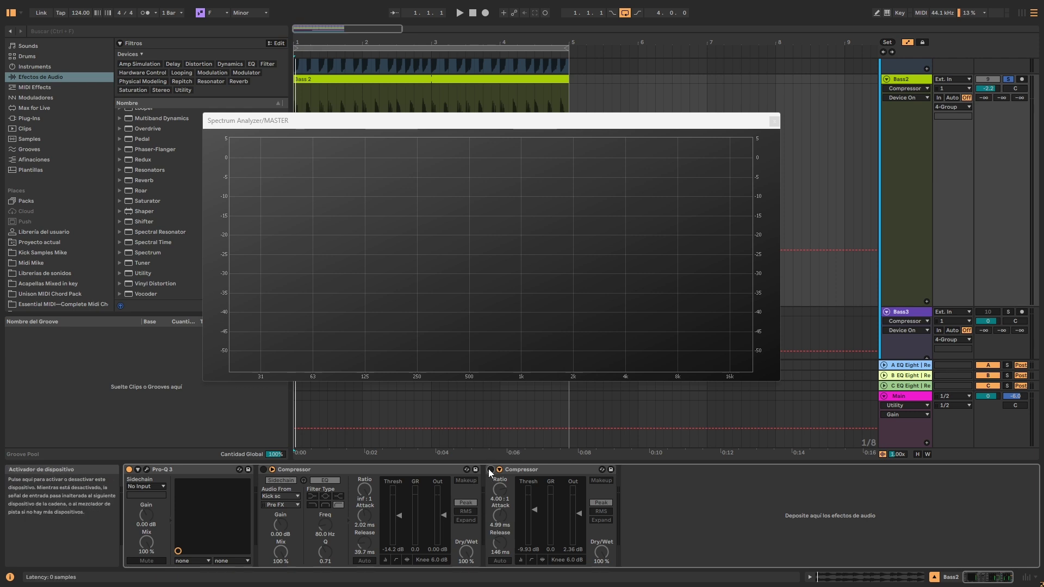
key(space)
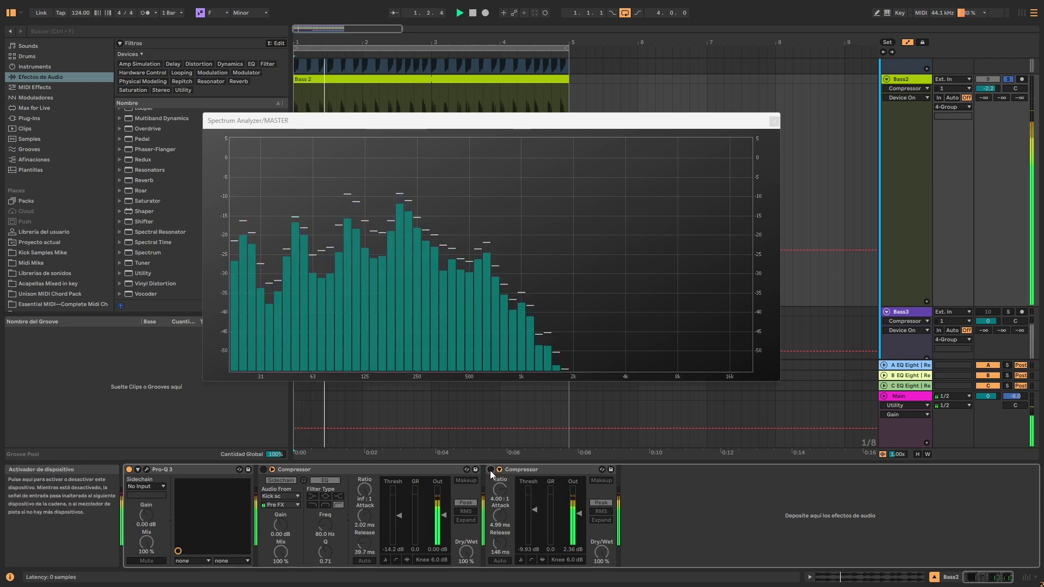
click(491, 469)
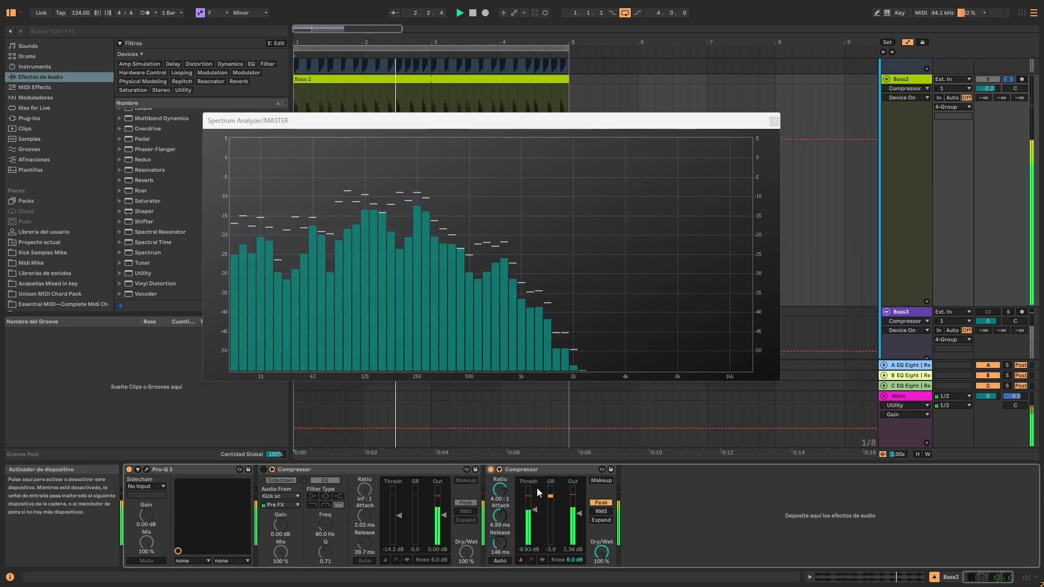
Toggle the second Compressor off and on during playback to compare, stop the loop, and close the Spectrum Analyzer.
click(490, 470)
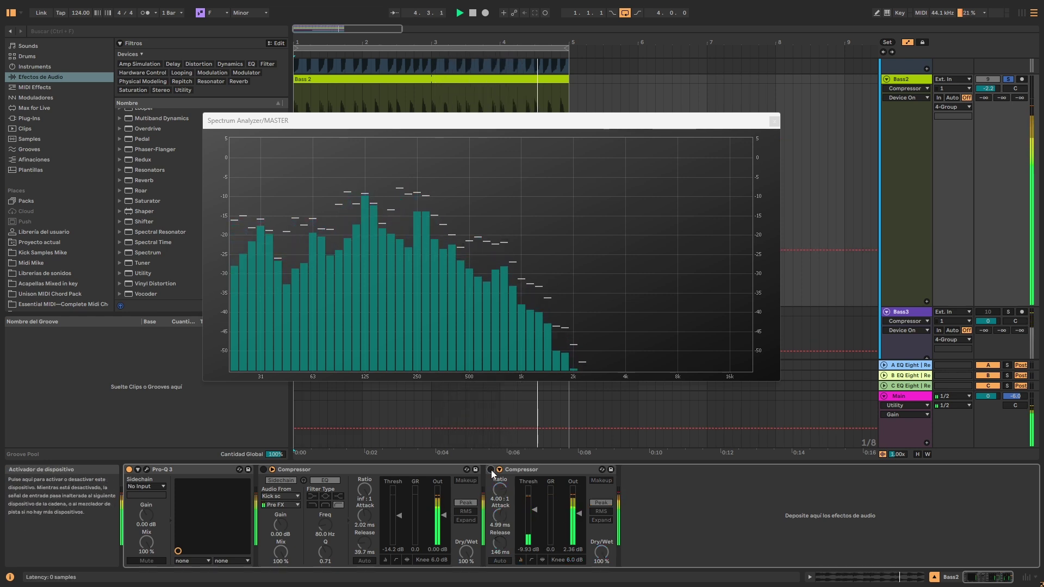
click(490, 469)
key(space)
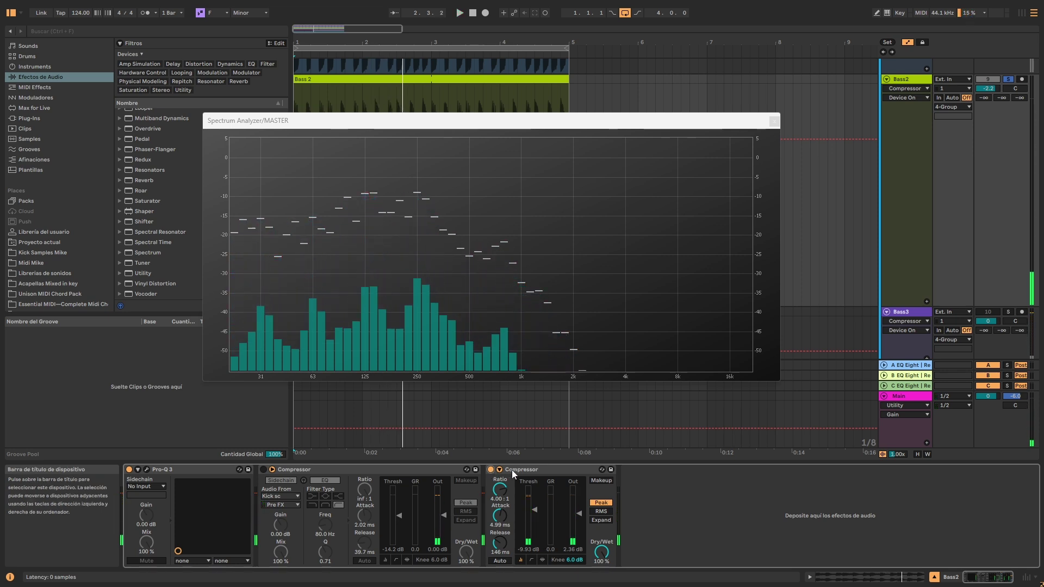
click(774, 121)
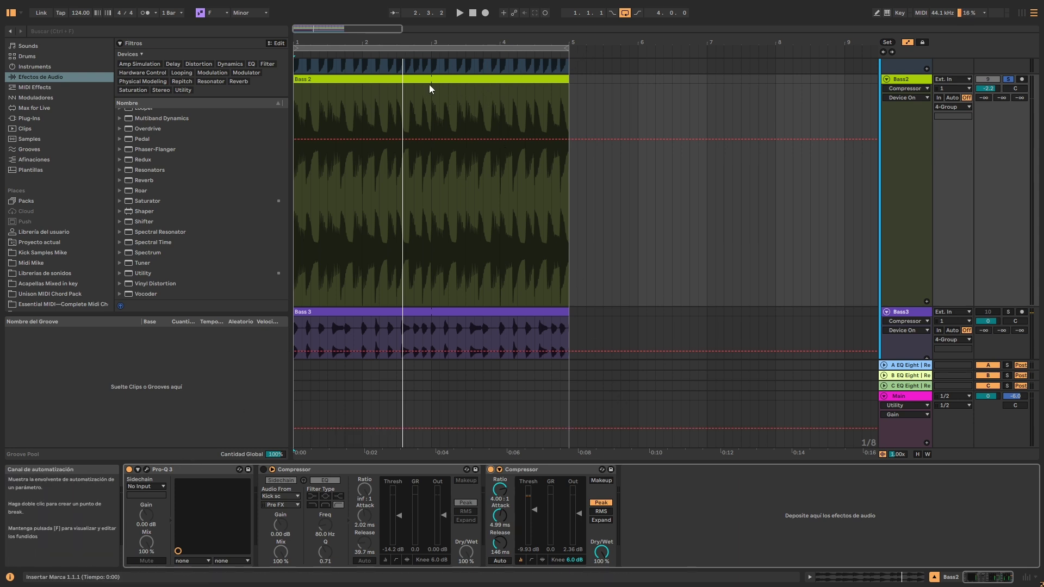
mouse_move(449, 34)
mouse_down()
mouse_move(449, 76)
mouse_move(449, 31)
mouse_up()
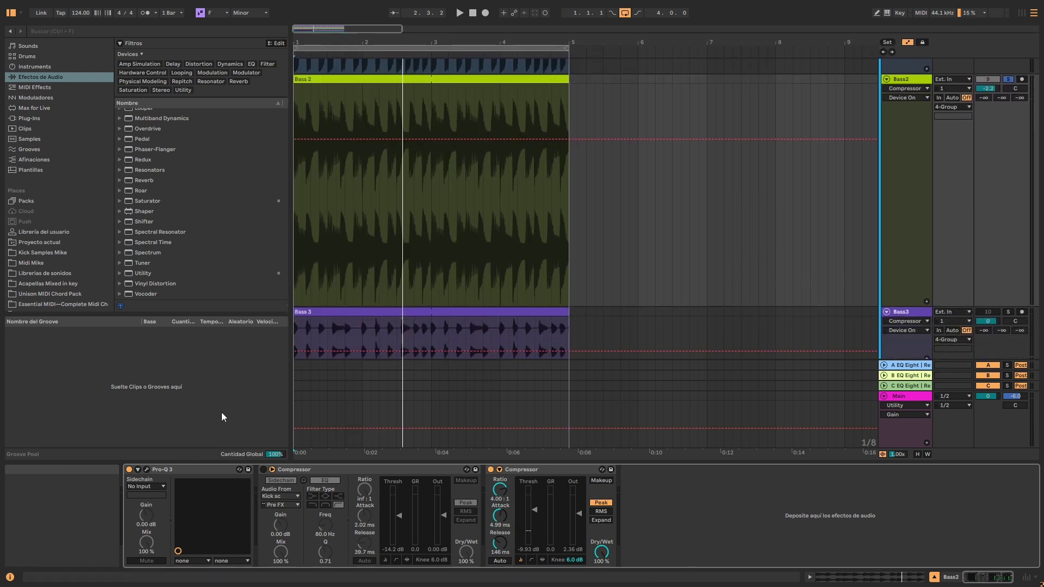
Add a 24 dB/oct low cut at about 20 Hz in Bass2's Pro-Q 3 and play the loop to check it.
click(146, 470)
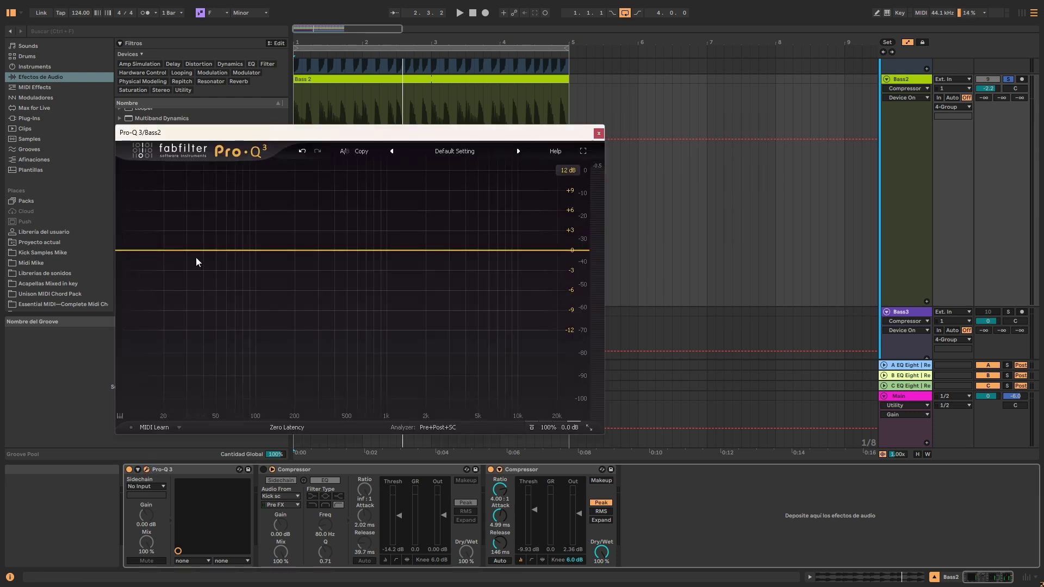
double_click(155, 259)
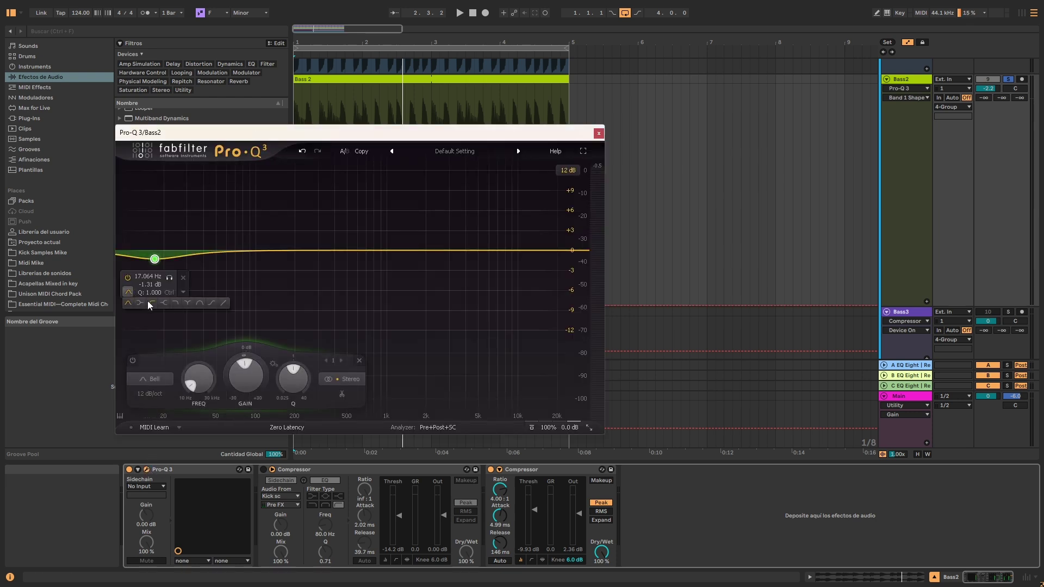
click(150, 303)
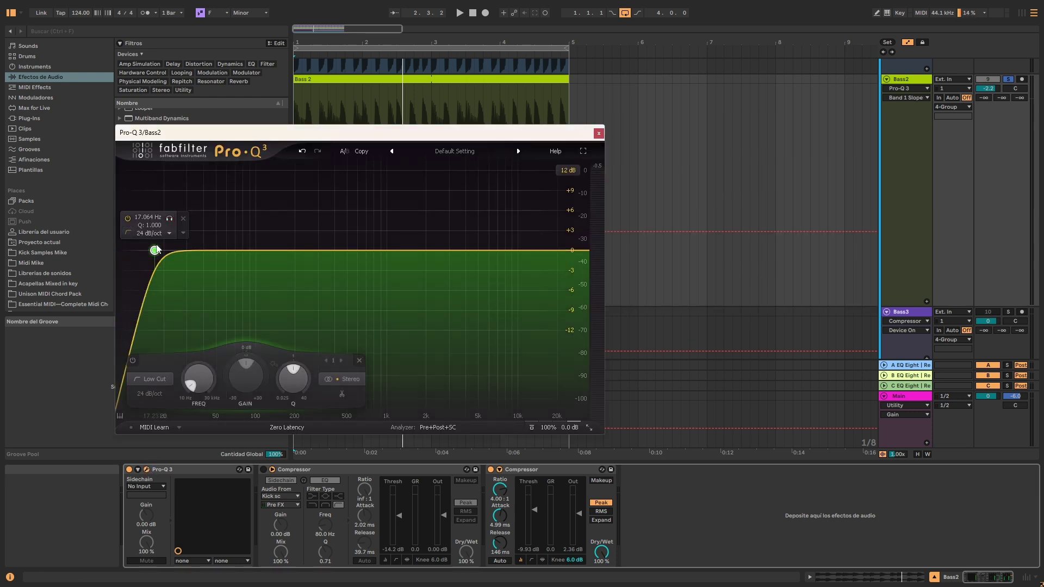
drag(172, 219, 207, 220)
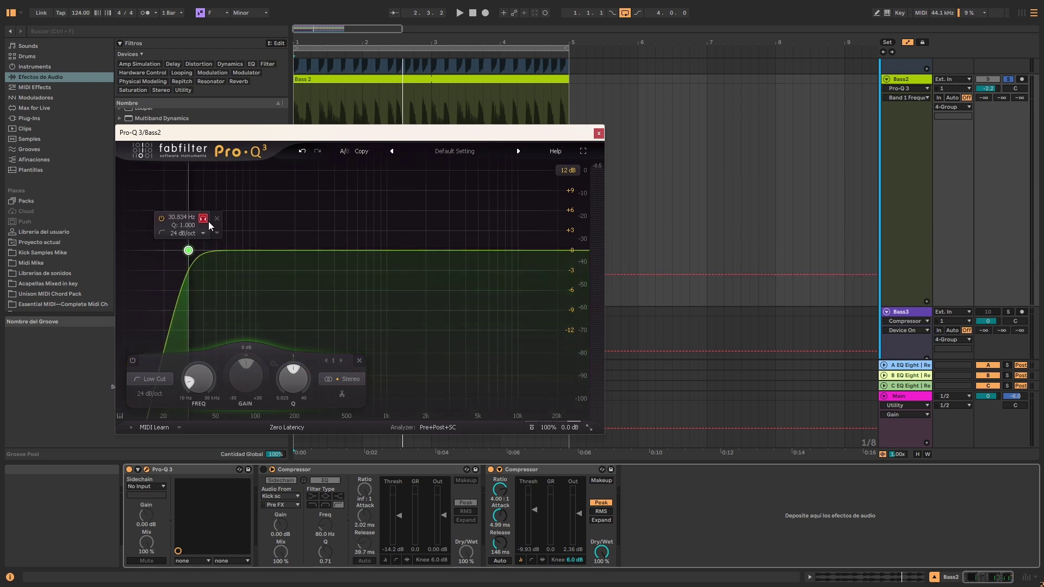
drag(207, 221, 186, 221)
key(space)
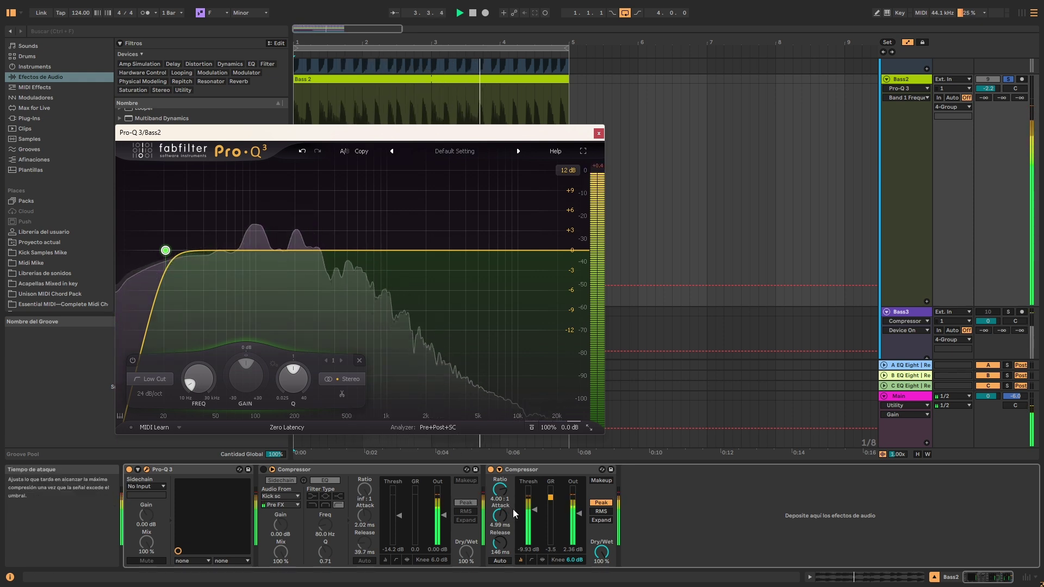
key(space)
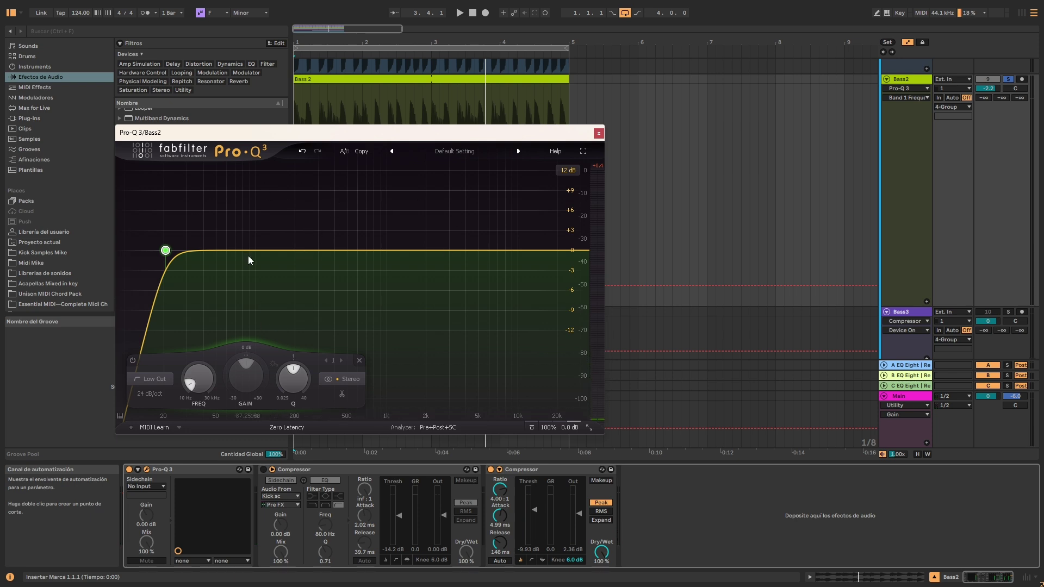
During playback, add a bell band with Q 5.142 on the peak near 208 Hz and set its gain to 0 dB.
key(space)
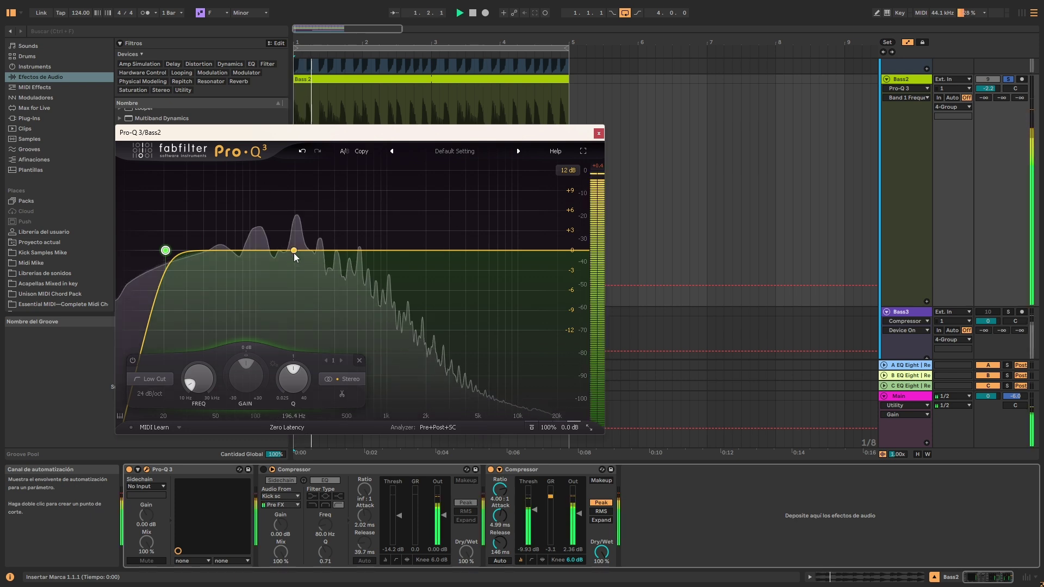
drag(294, 250, 297, 239)
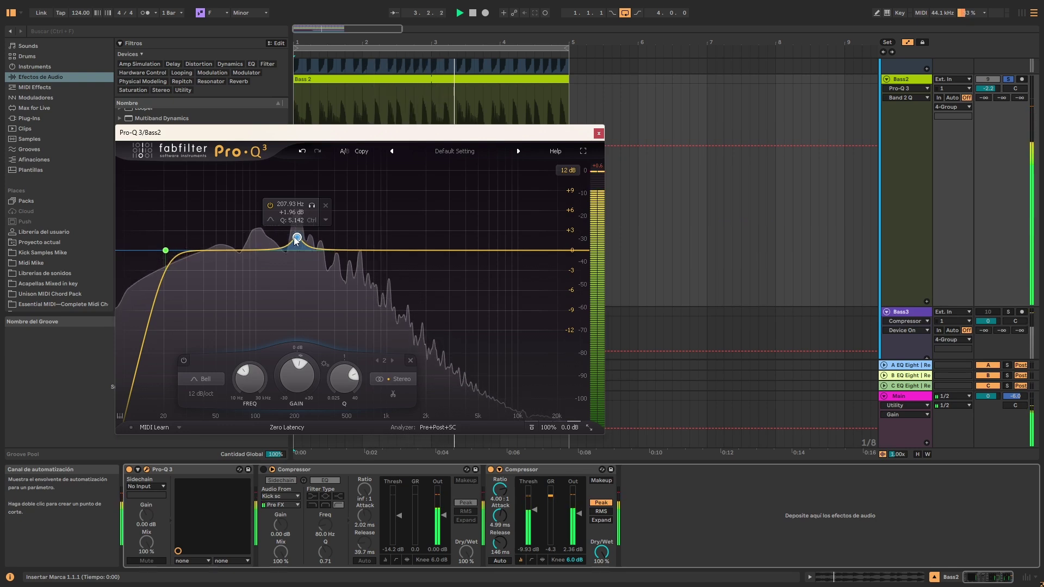
double_click(299, 368)
text(0)
key(Return)
Give the bell band a dynamic range of about -3 dB, retune it to 198.24 Hz, and close the Pro-Q 3 window.
drag(298, 358, 288, 372)
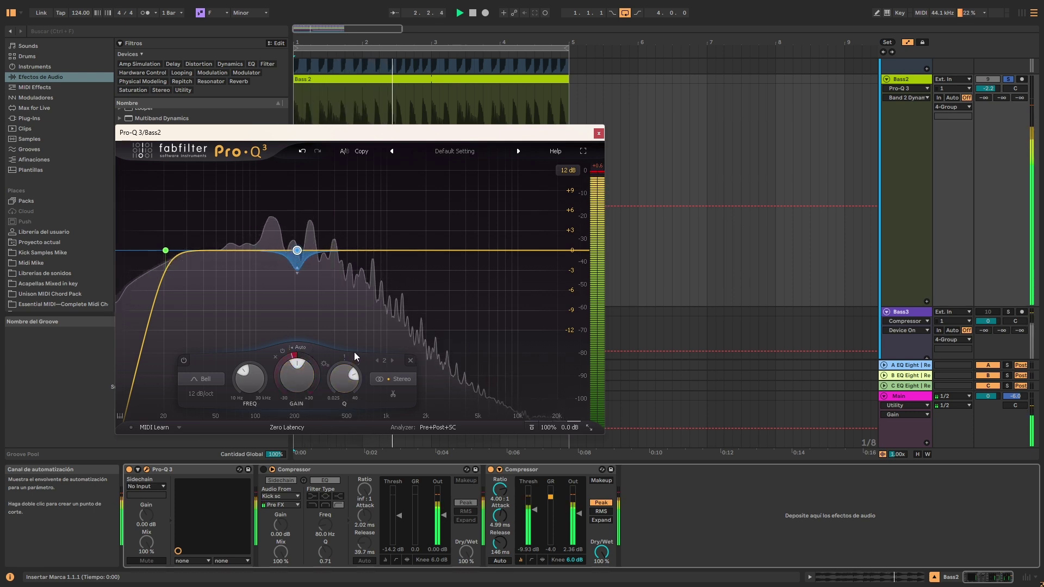
drag(309, 218, 305, 220)
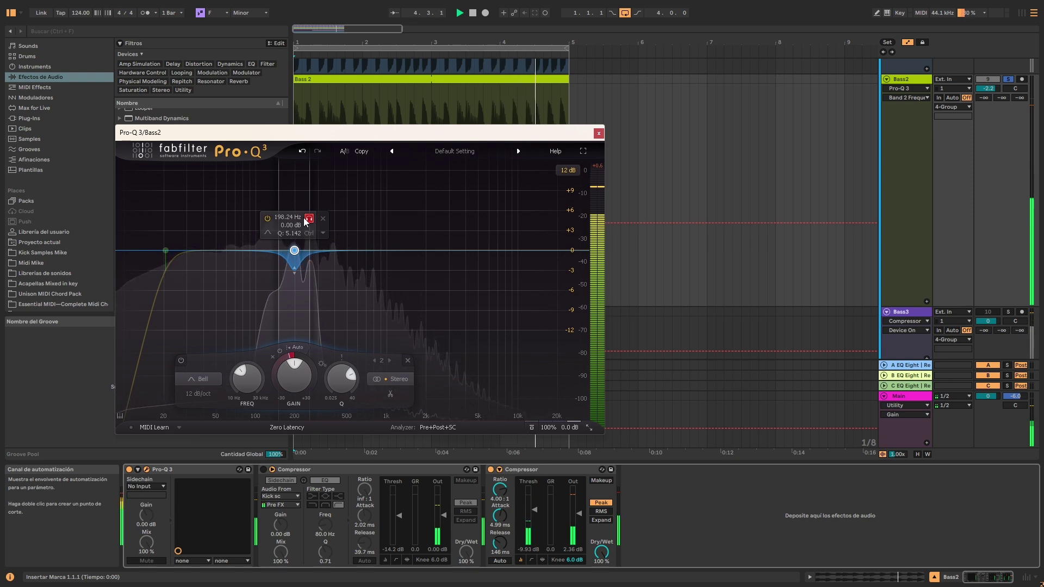
drag(305, 221, 304, 220)
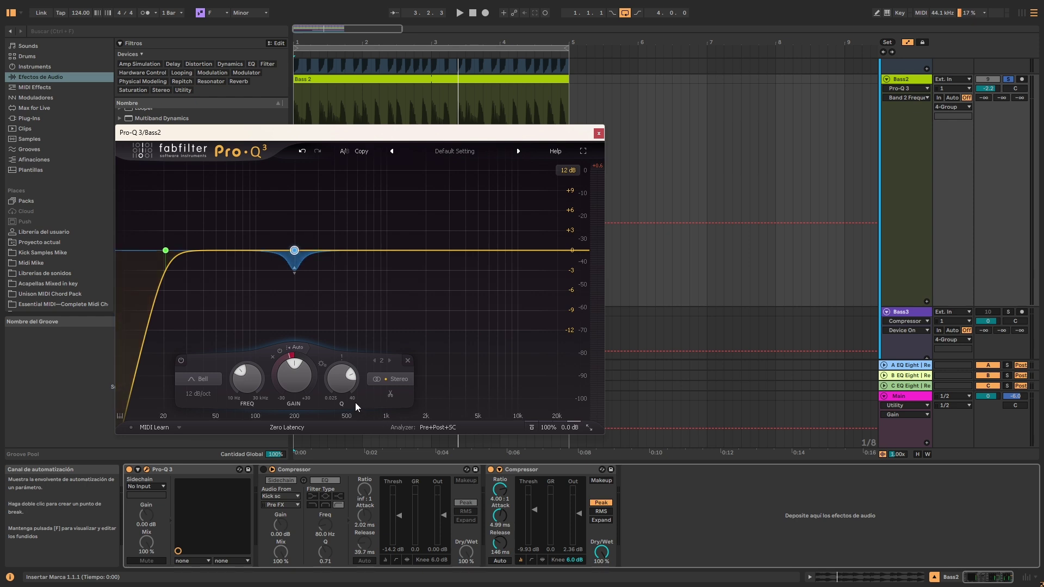
mouse_move(297, 282)
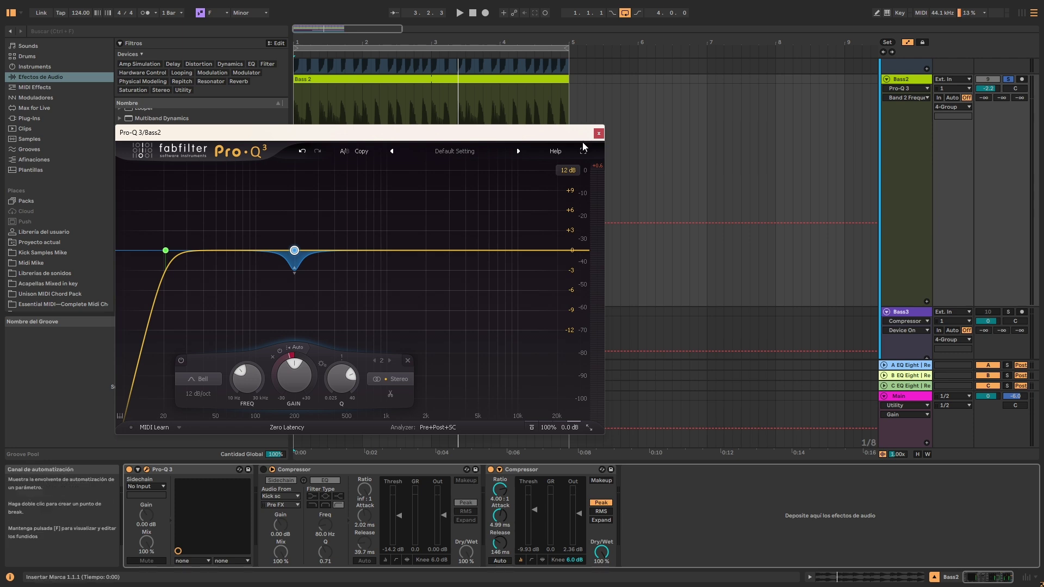
click(598, 137)
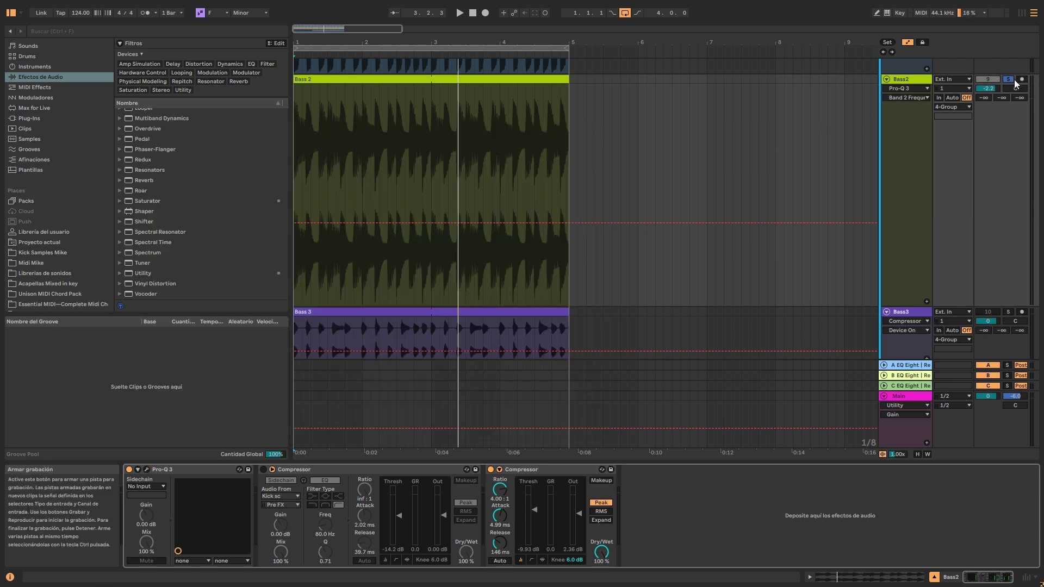
Solo the Bass3 track, start playing the loop, and show the track's device chain.
scroll(1013, 80, down, 3)
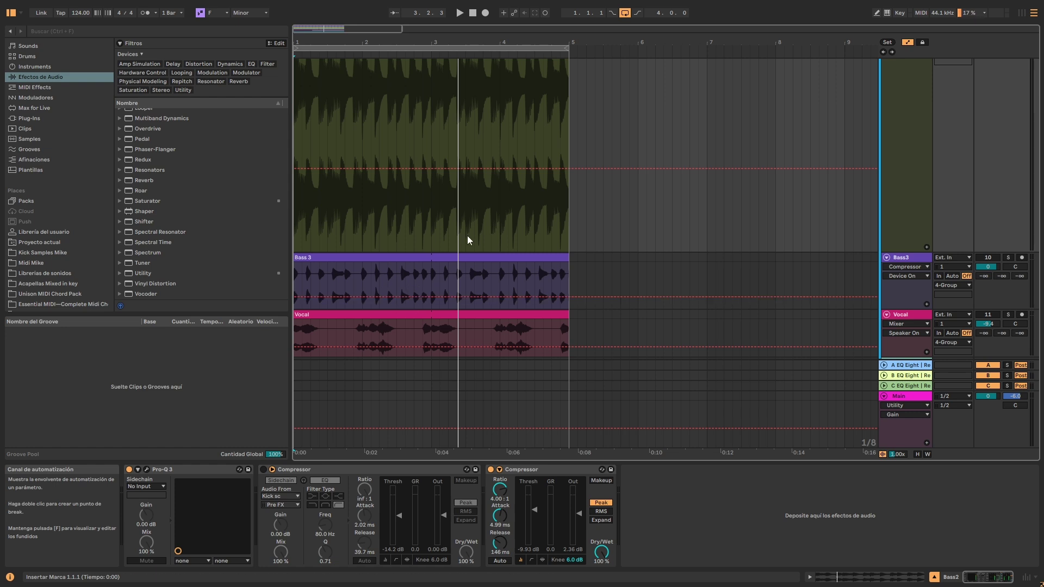
click(1007, 258)
key(space)
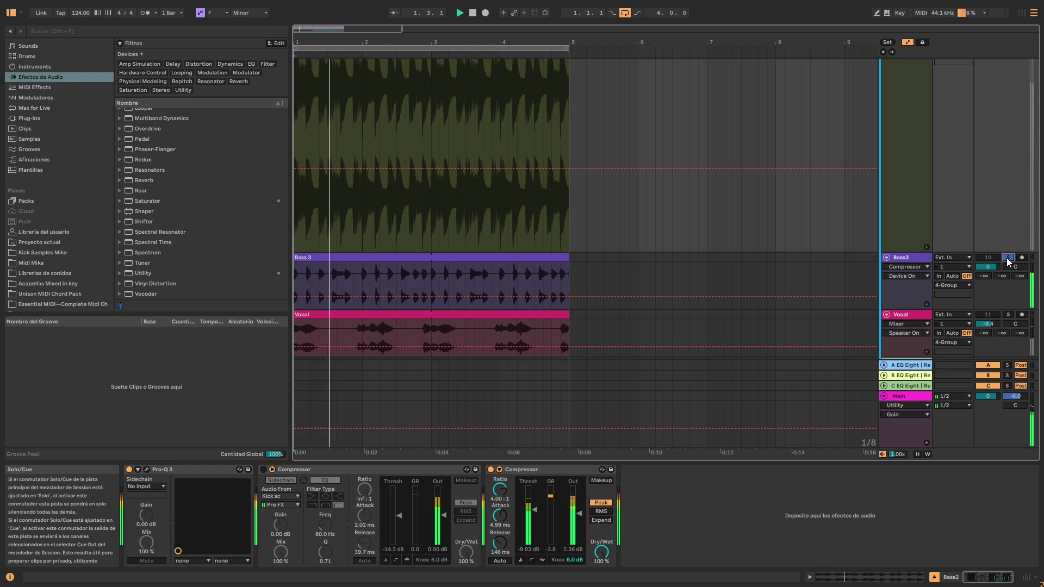
click(921, 399)
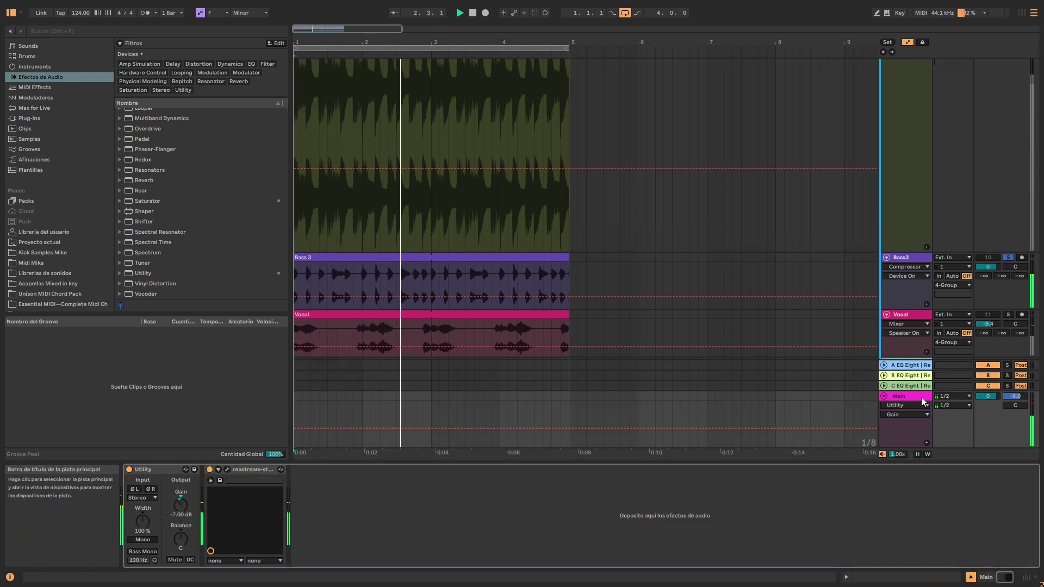
click(904, 259)
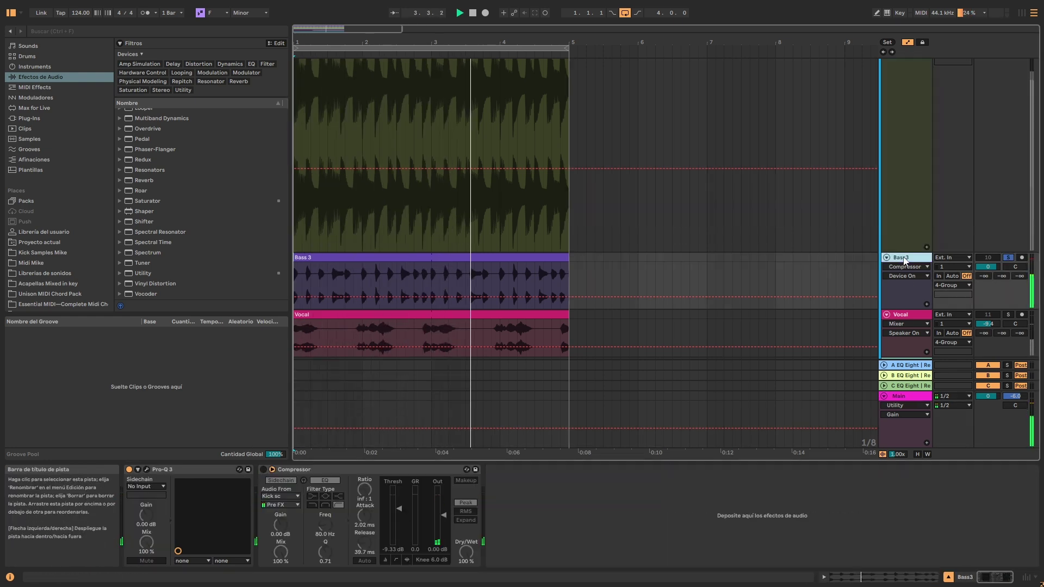
View Bass3's playing spectrum in its Pro-Q 3, stop playback, and close the equalizer window.
click(146, 469)
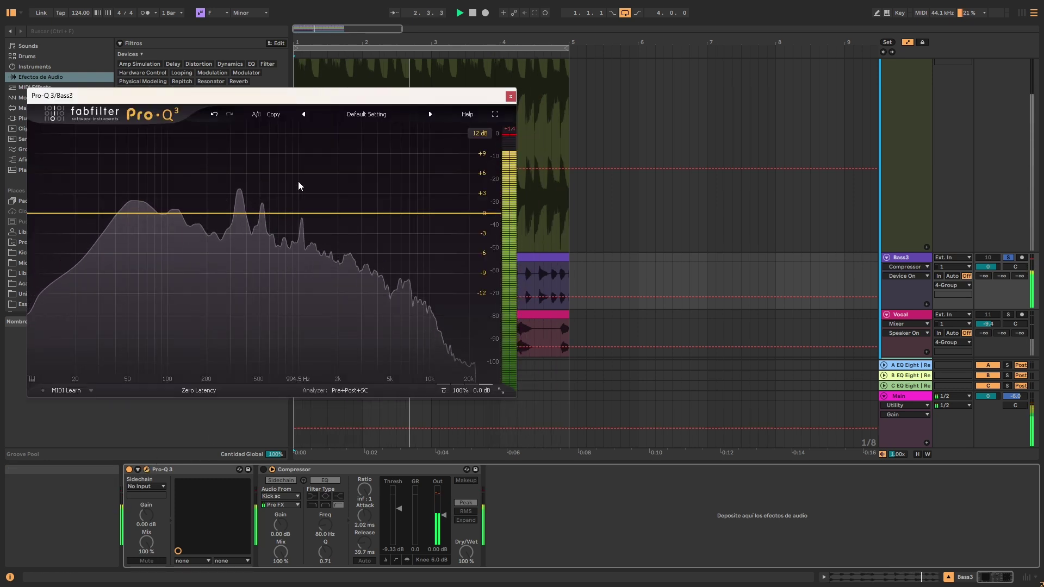
key(space)
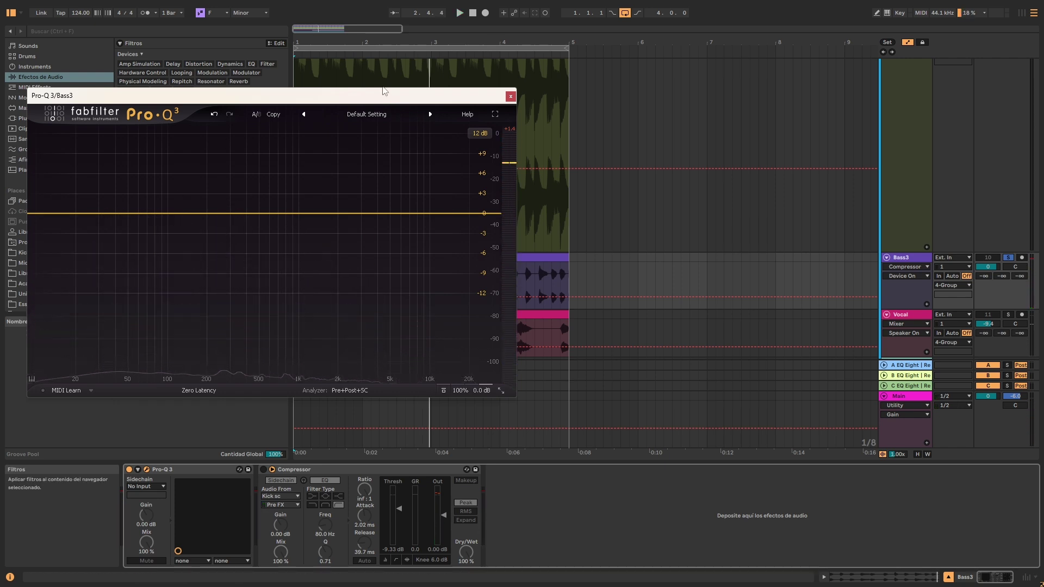
click(510, 96)
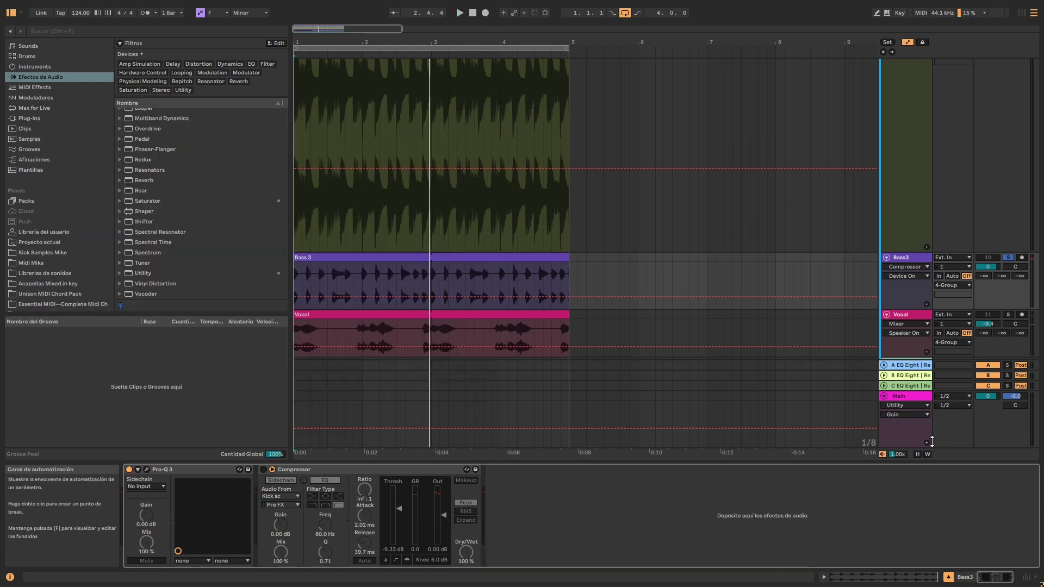
Enlarge the Bass3 track's height so that its waveform fills most of the arrangement.
scroll(967, 297, down, 1)
drag(913, 276, 913, 461)
scroll(511, 320, down, 4)
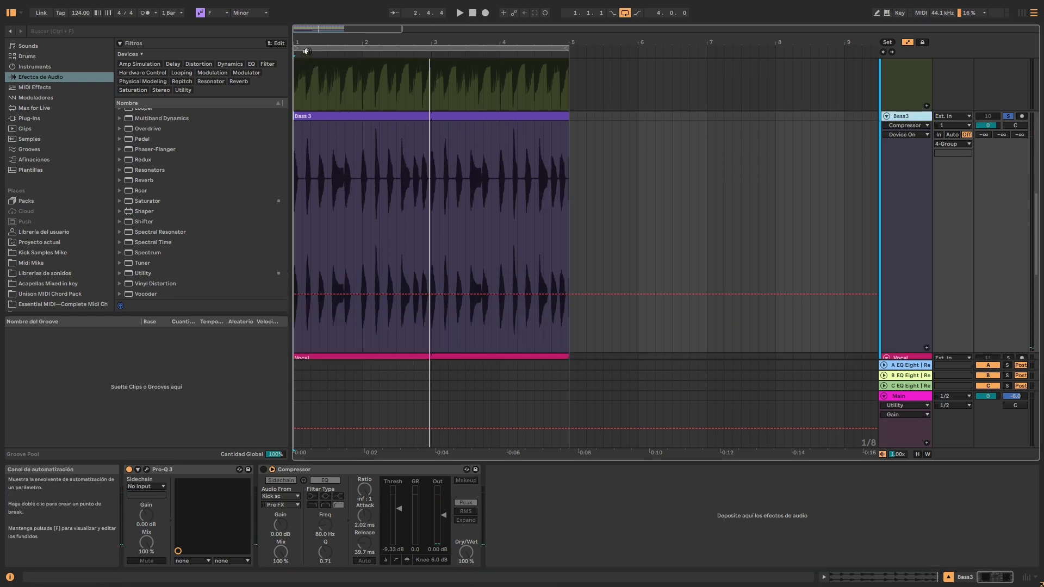
Examine the peaks of the Bass3 waveform along the loop and compare them with the Bass2 waveform.
mouse_move(306, 51)
mouse_down()
mouse_move(307, 100)
mouse_move(307, 27)
mouse_move(307, 65)
mouse_up()
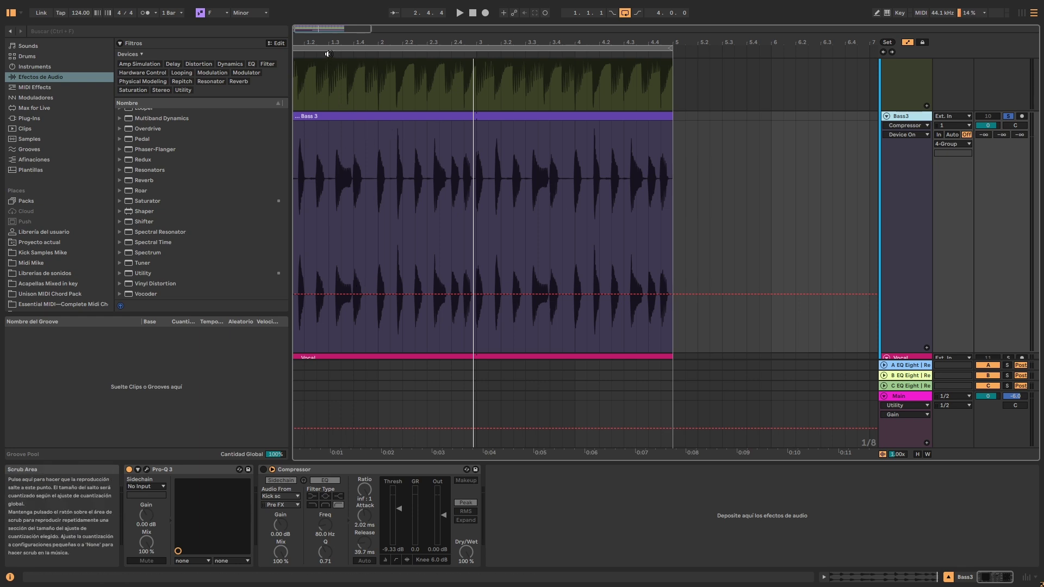
mouse_move(348, 452)
mouse_down()
mouse_move(342, 468)
mouse_move(341, 452)
mouse_up()
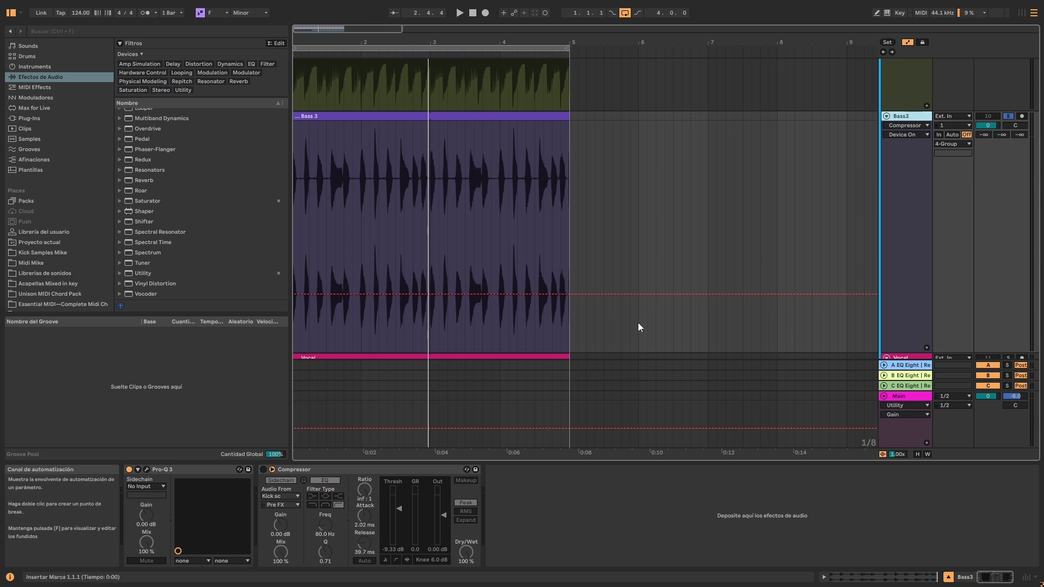
scroll(639, 321, up, 1)
scroll(687, 231, up, 11)
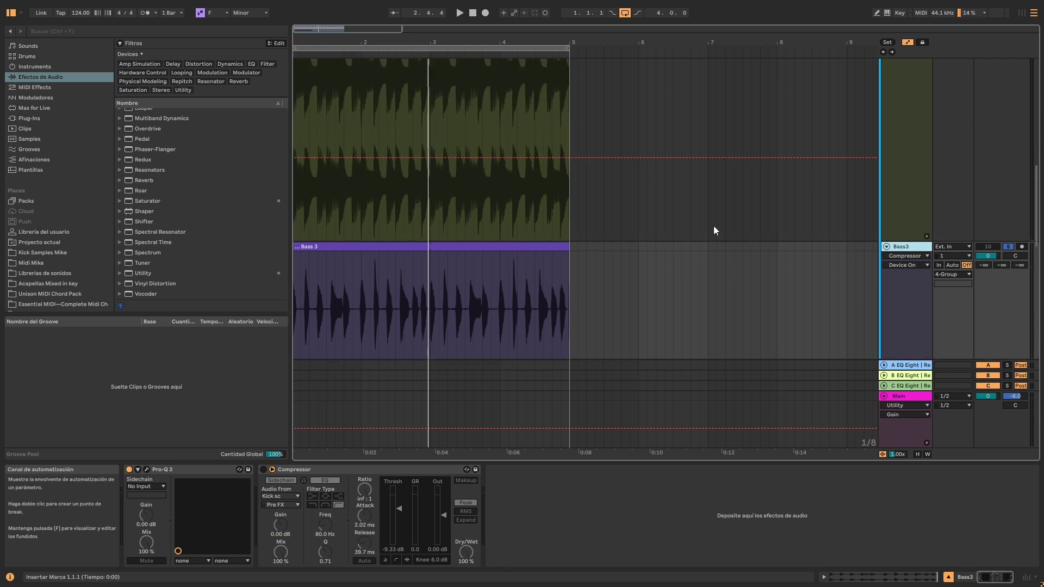
scroll(558, 186, down, 9)
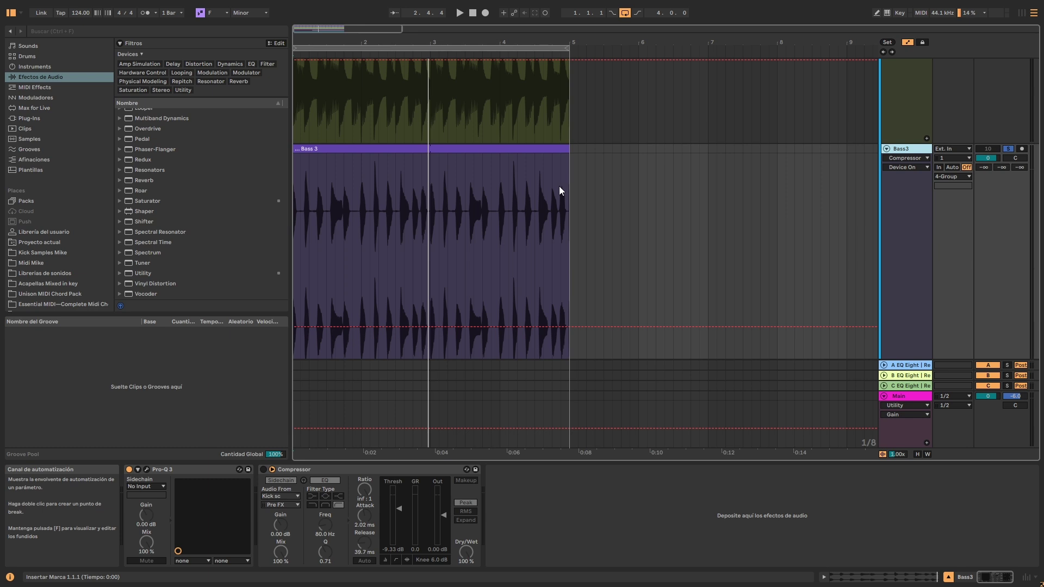
scroll(559, 186, down, 4)
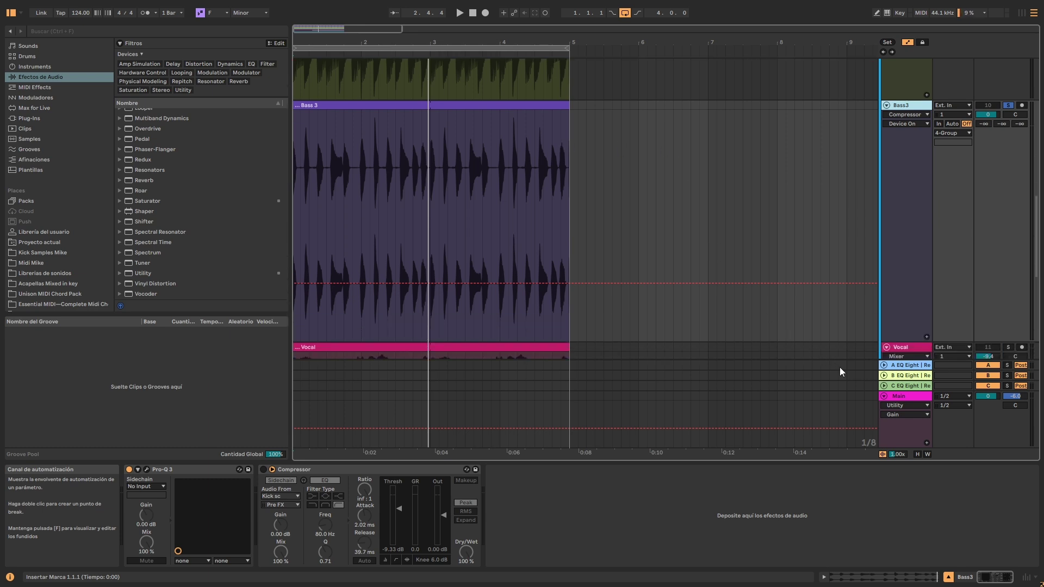
Open the Spectrum Analyzer on the MASTER track, play the soloed Bass3 loop to examine its spectrum, and close the analyzer.
scroll(909, 322, down, 18)
scroll(909, 322, down, 7)
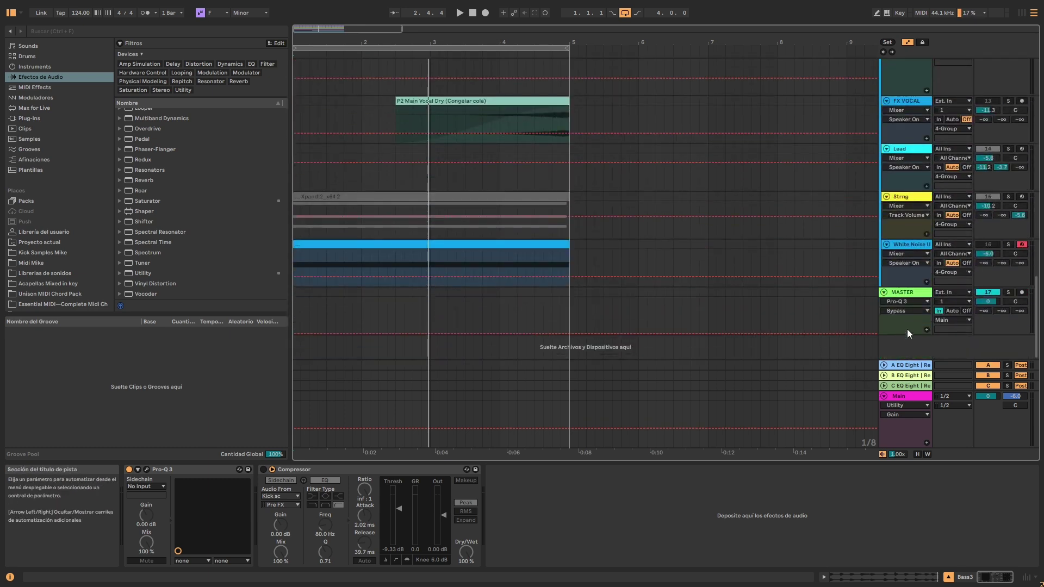
click(906, 328)
click(384, 469)
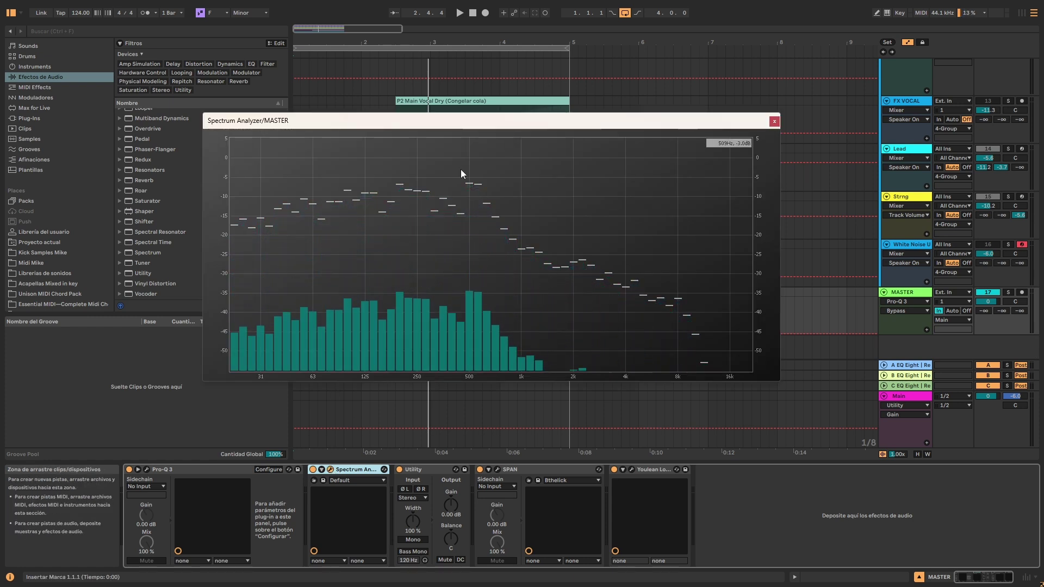
key(space)
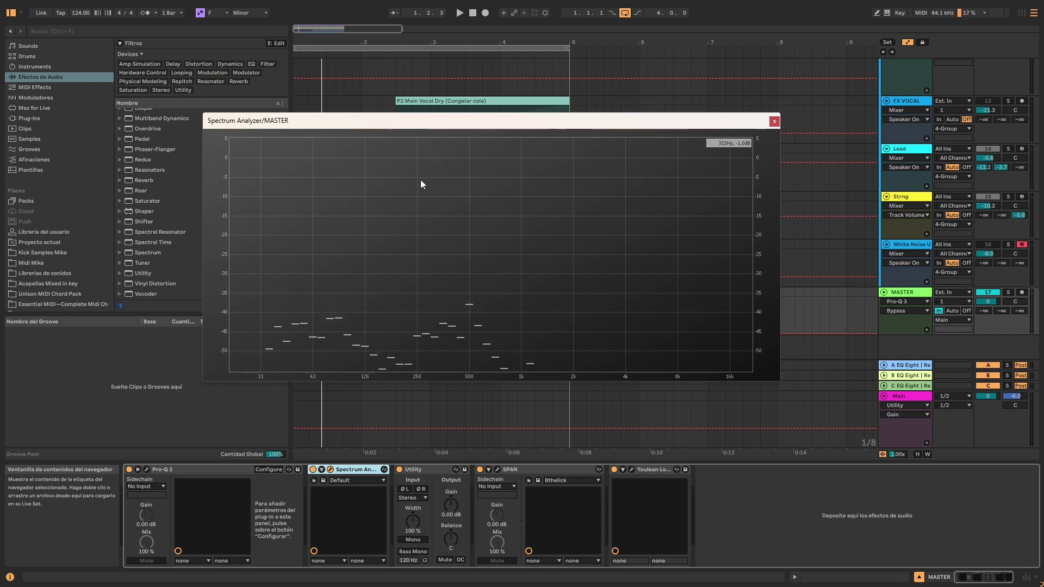
click(778, 124)
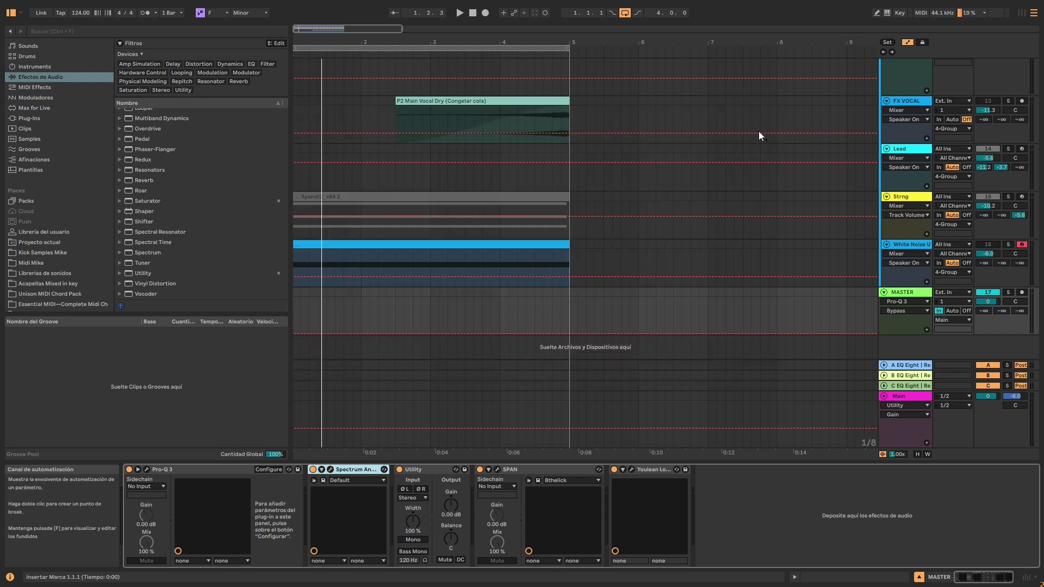
scroll(719, 198, up, 3)
scroll(721, 201, up, 3)
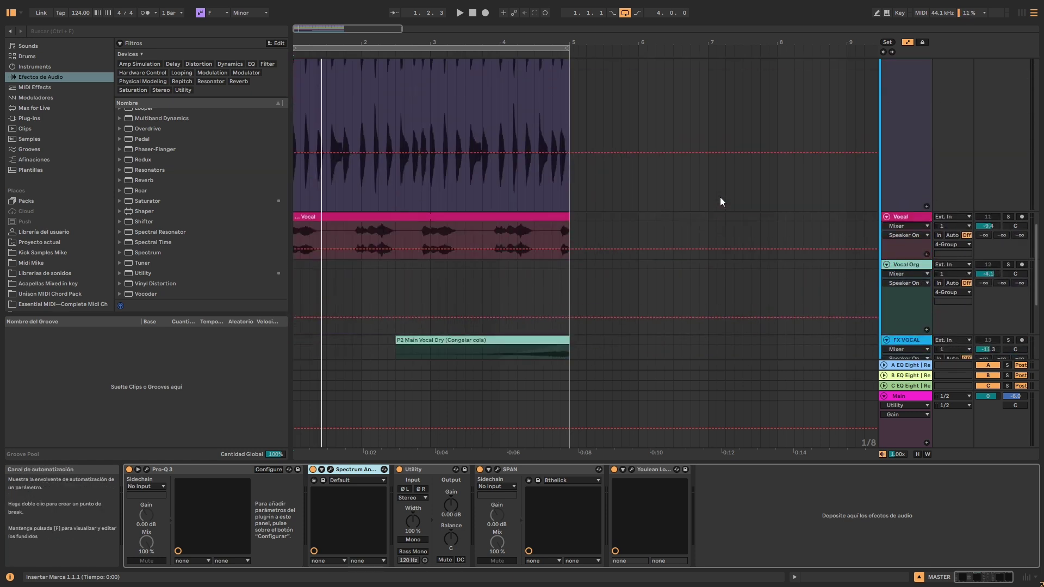
Open the Pro-Q 3 of the Bass3 track and play the soloed loop to view its spectrum.
scroll(721, 201, up, 3)
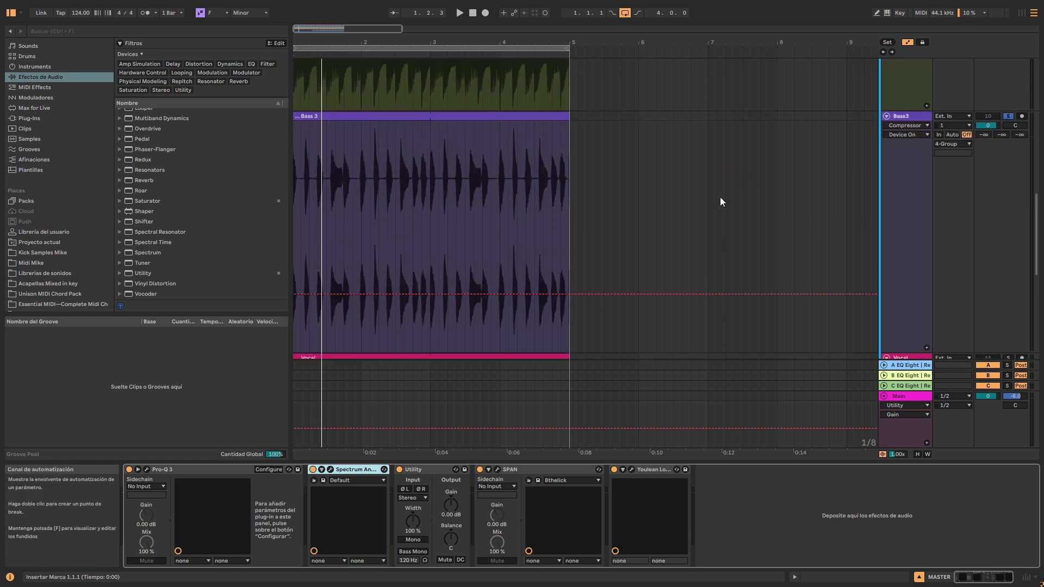
click(906, 117)
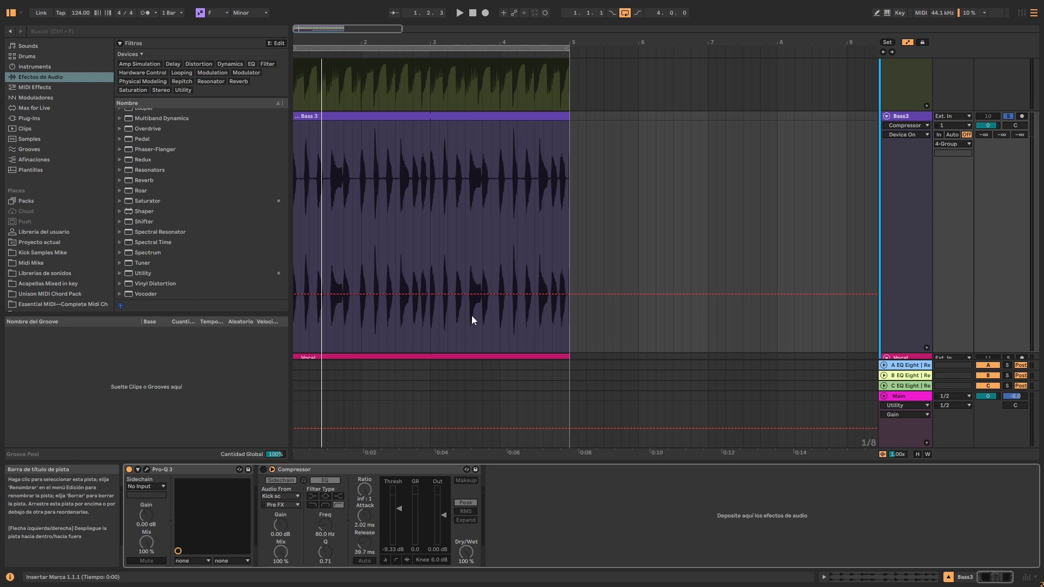
click(145, 470)
drag(307, 103, 404, 148)
key(space)
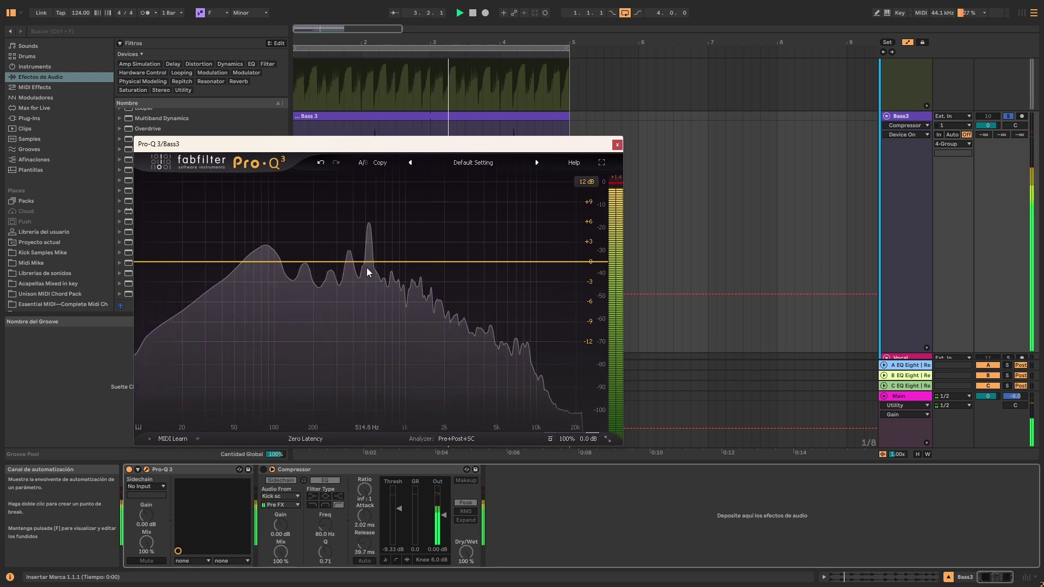
Add a bell band at 529.73 Hz with a dynamic range of about -3.93 dB and a Q of about 6.58.
mouse_move(366, 280)
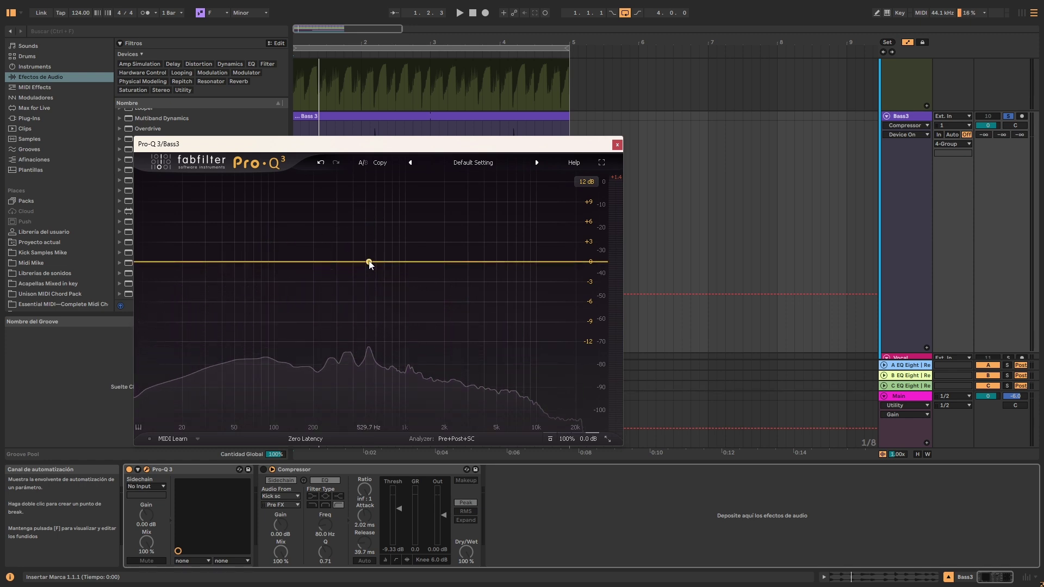
click(369, 262)
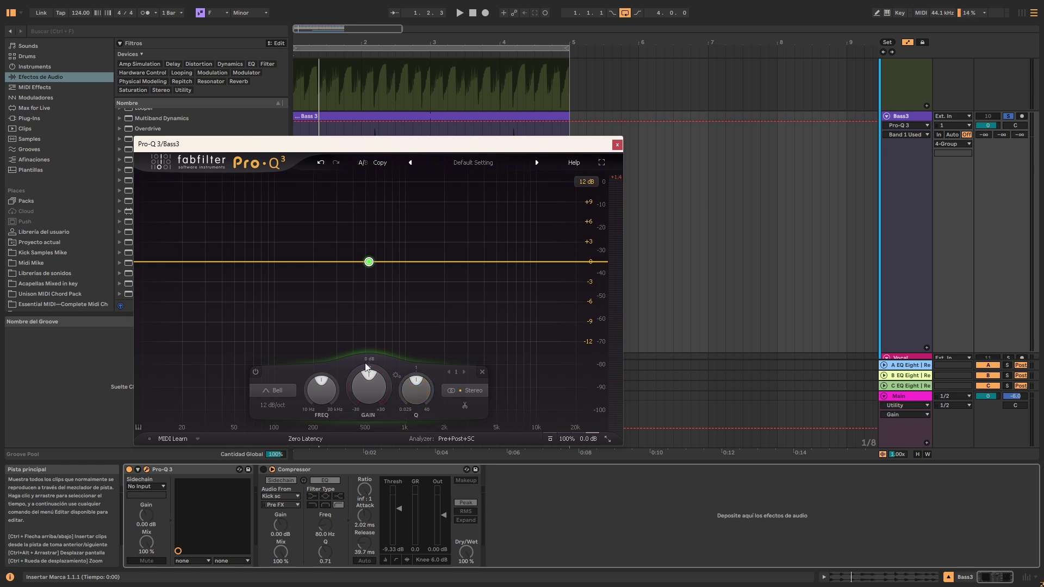
drag(344, 382, 344, 415)
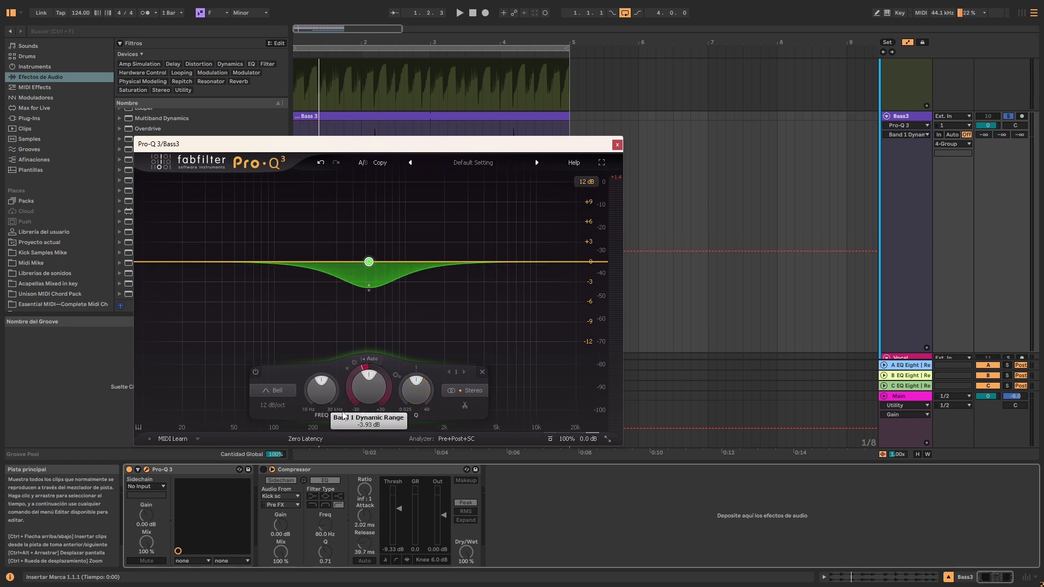
drag(420, 388, 426, 389)
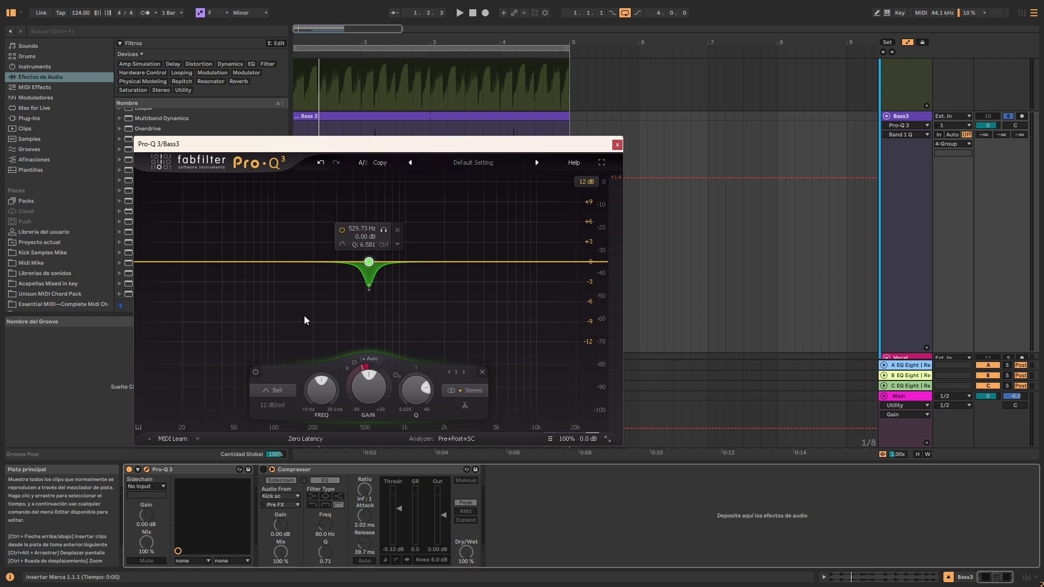
Play the Bass3 loop, audition the 529.73 Hz band in solo, and stop playback.
key(space)
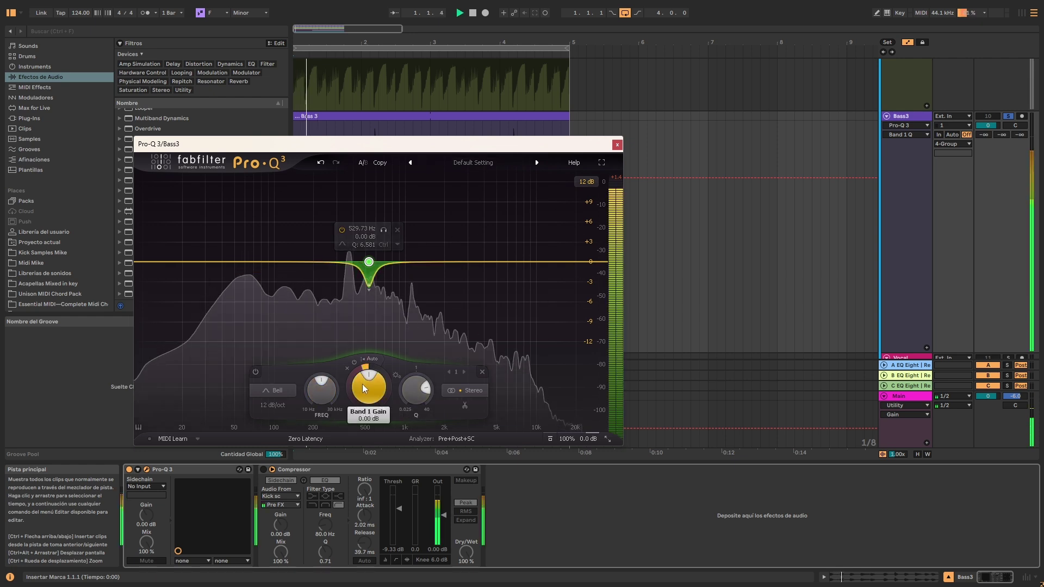
click(385, 230)
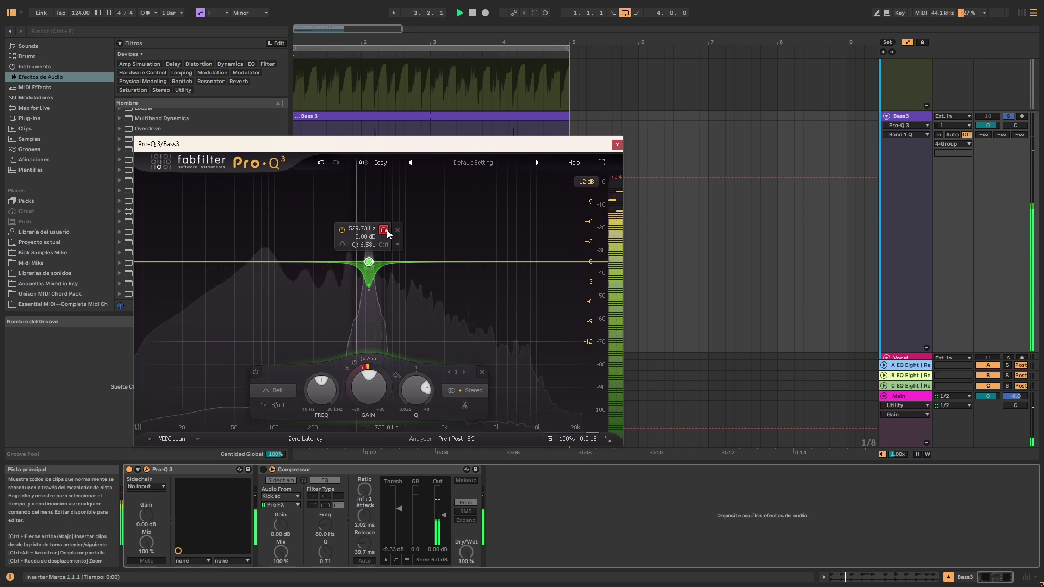
key(space)
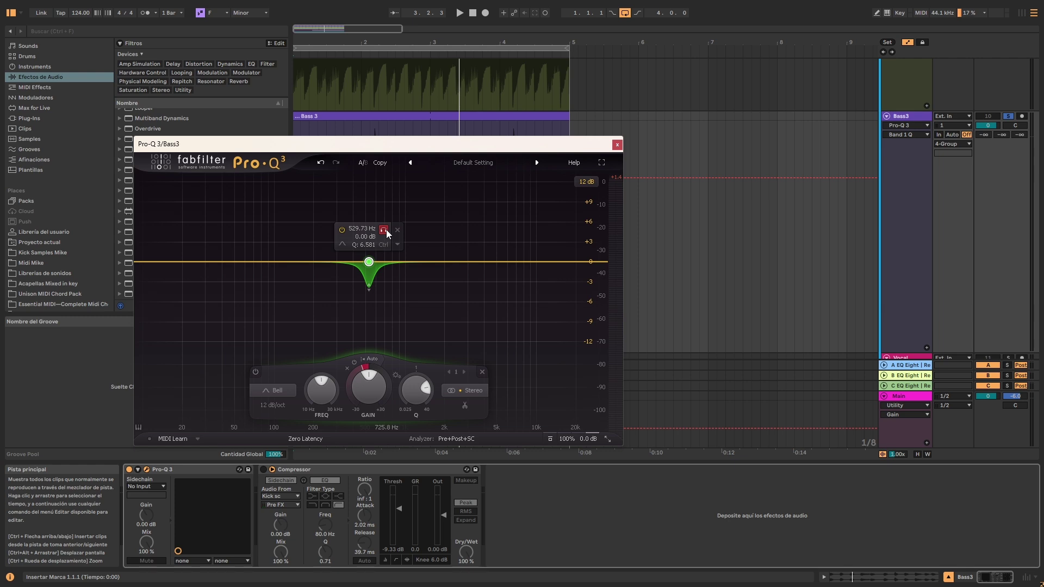
Lower the 529.73 Hz band's gain to -1.17 dB and briefly audition the band in solo during playback.
click(373, 378)
scroll(373, 377, down, 2)
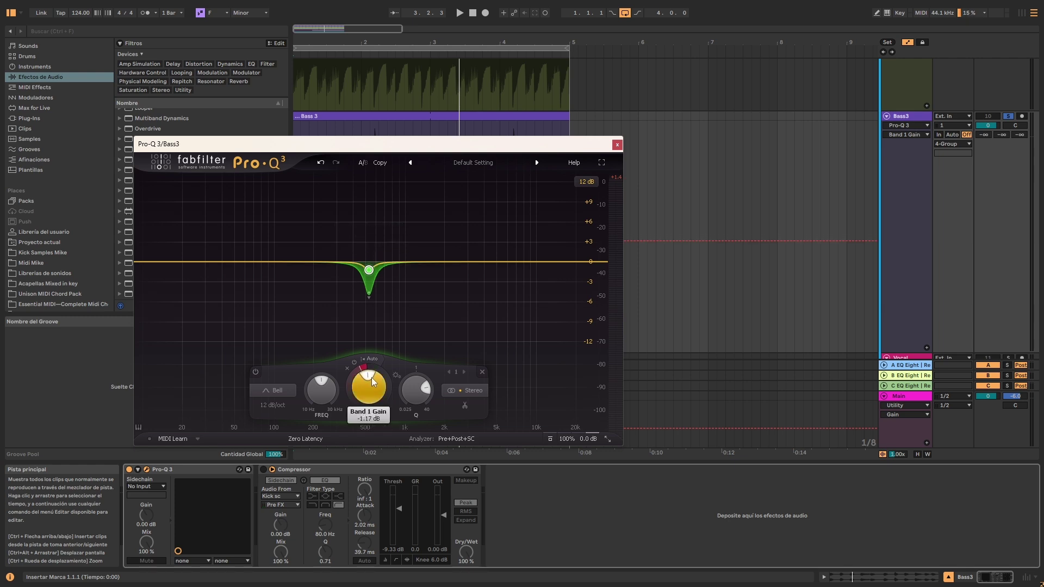
mouse_move(377, 250)
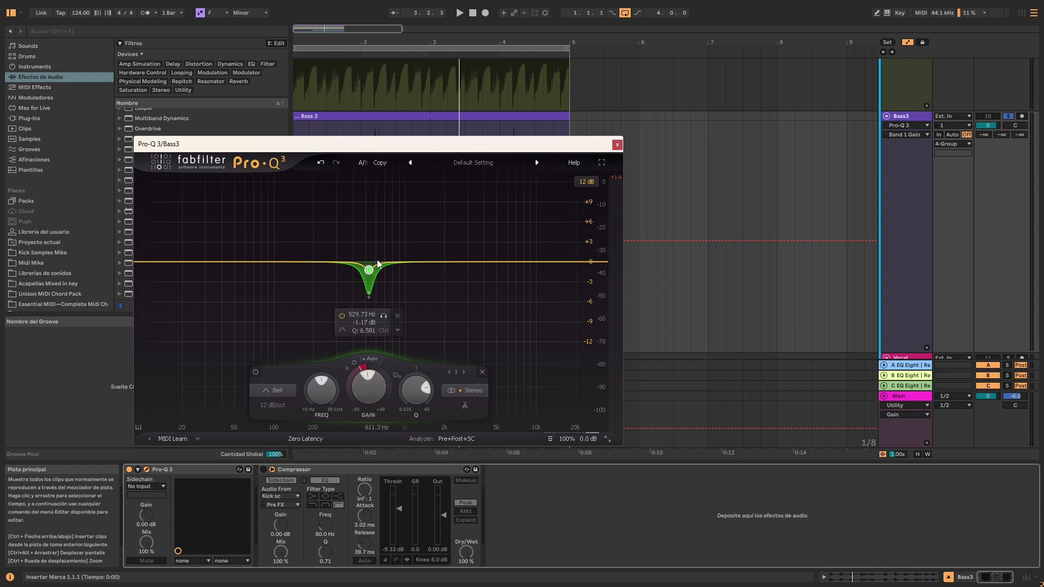
click(383, 315)
key(space)
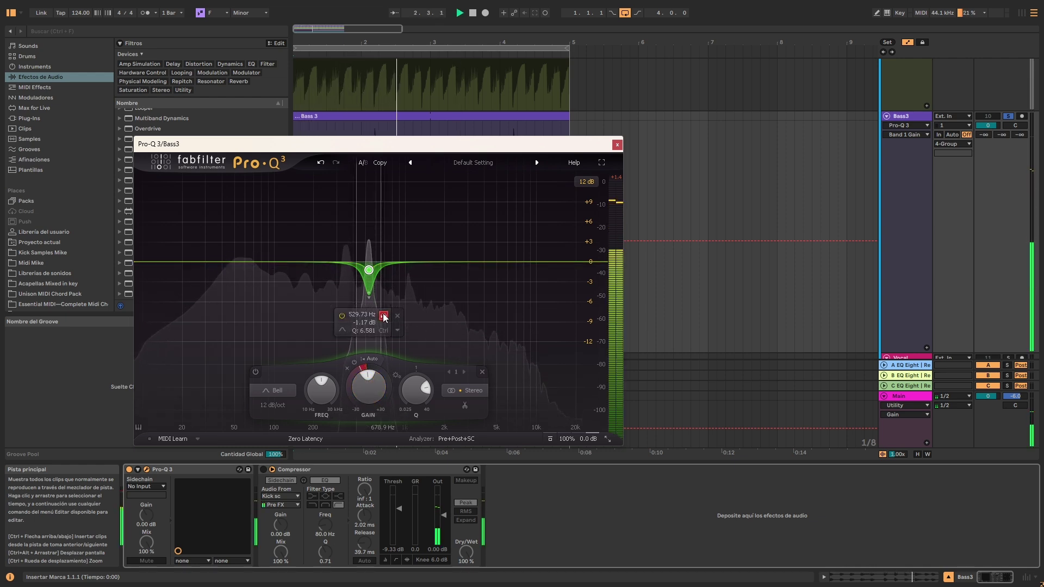
click(383, 315)
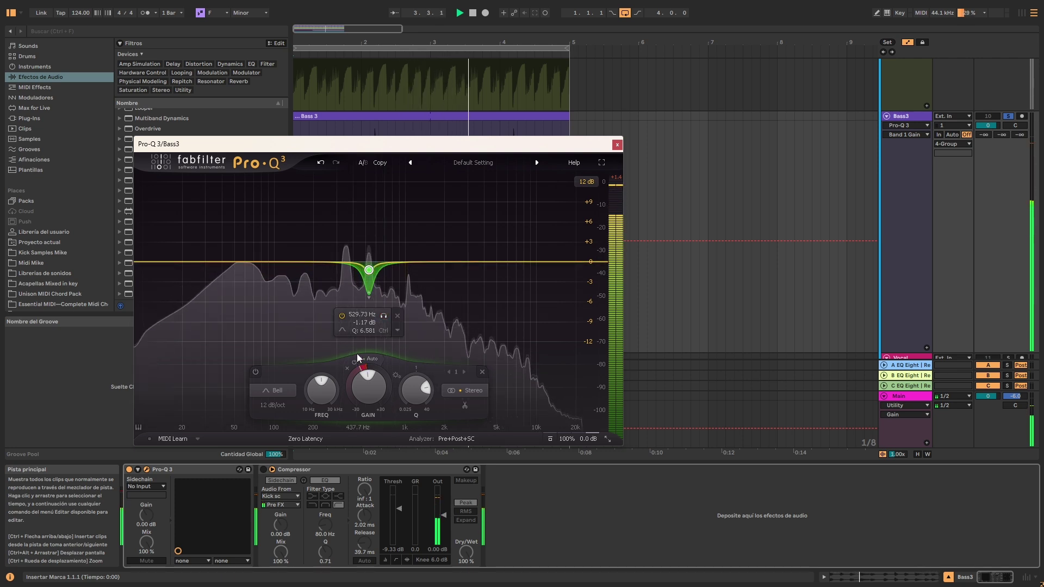
Set the band's dynamic range to about -3.94 dB, check the band in solo, and stop playback.
drag(356, 369, 355, 372)
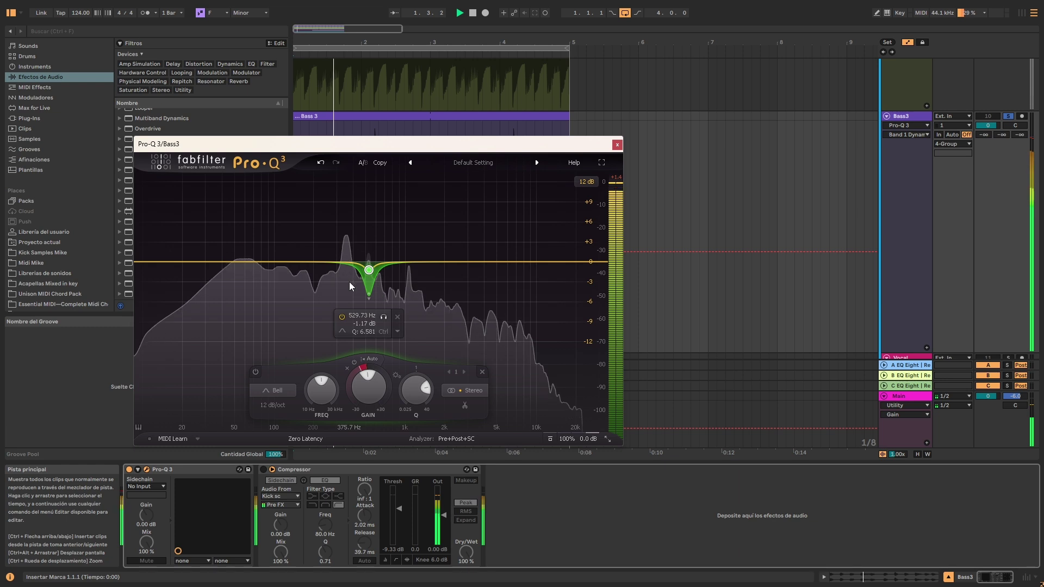
click(383, 316)
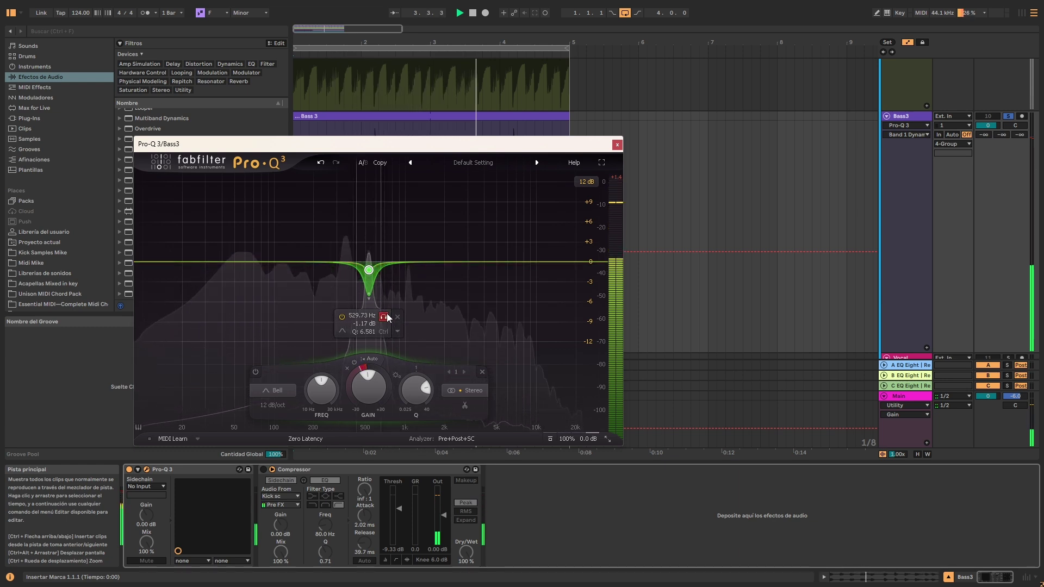
click(384, 316)
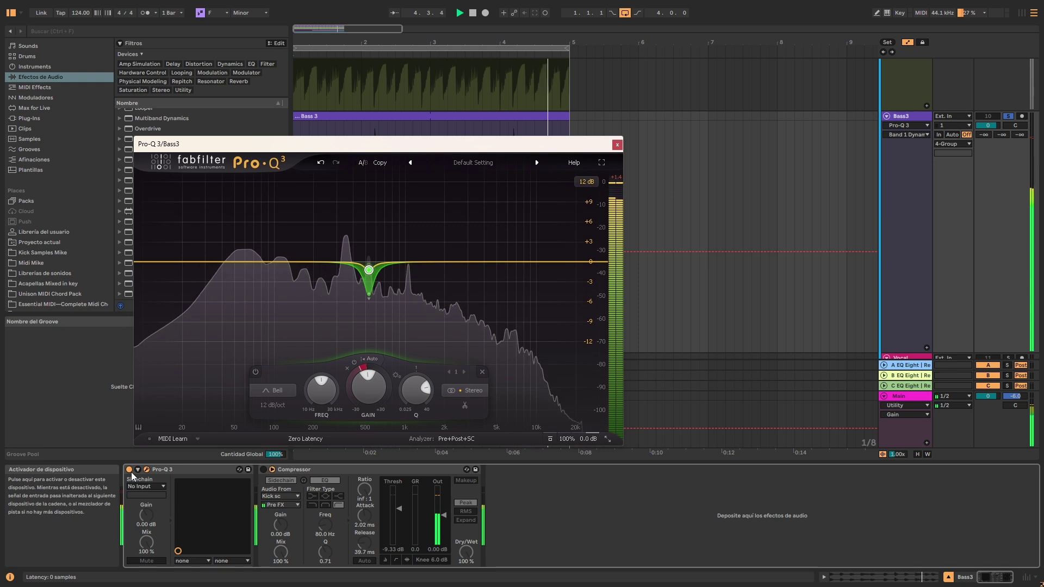
key(space)
Compare the Bass3 loop with Pro-Q 3 bypassed and re-enabled, and stop playback.
click(128, 469)
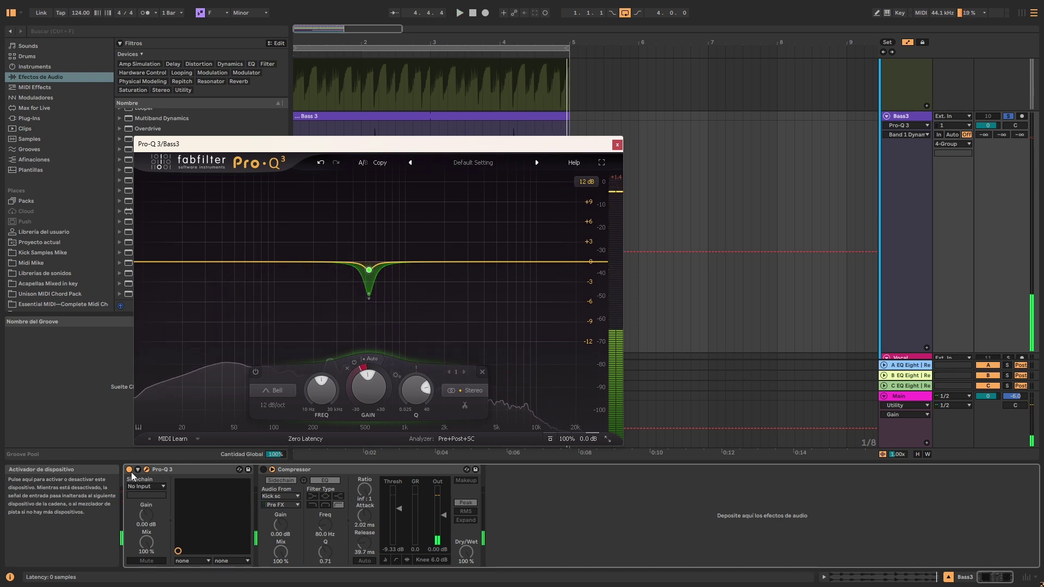
key(space)
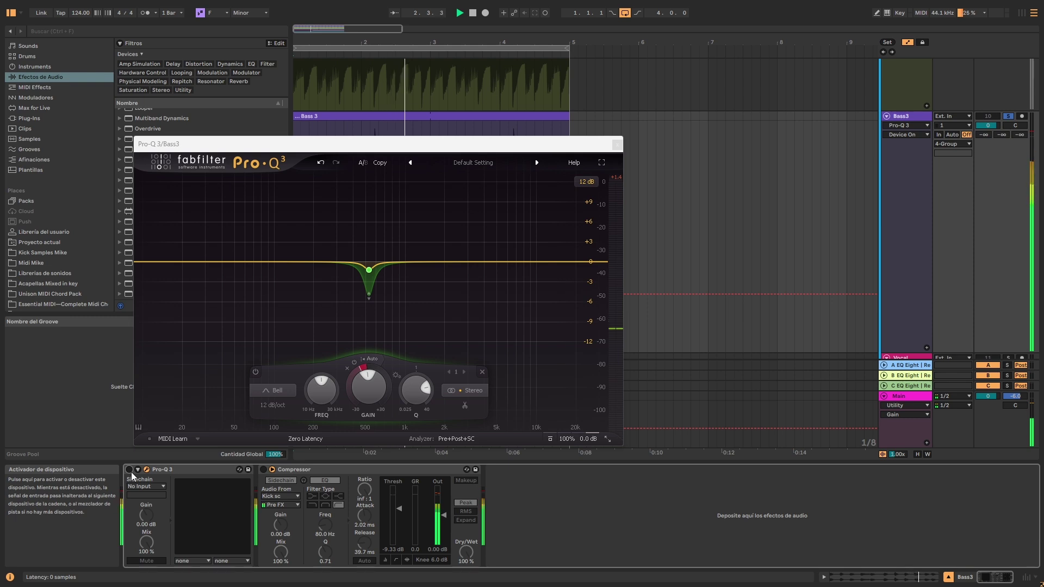
click(129, 469)
key(space)
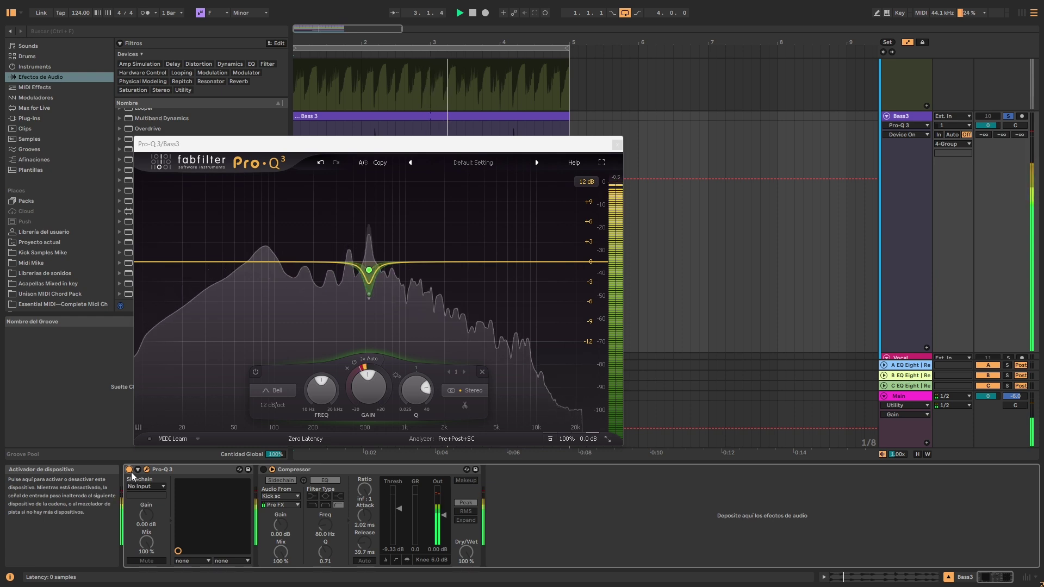
key(space)
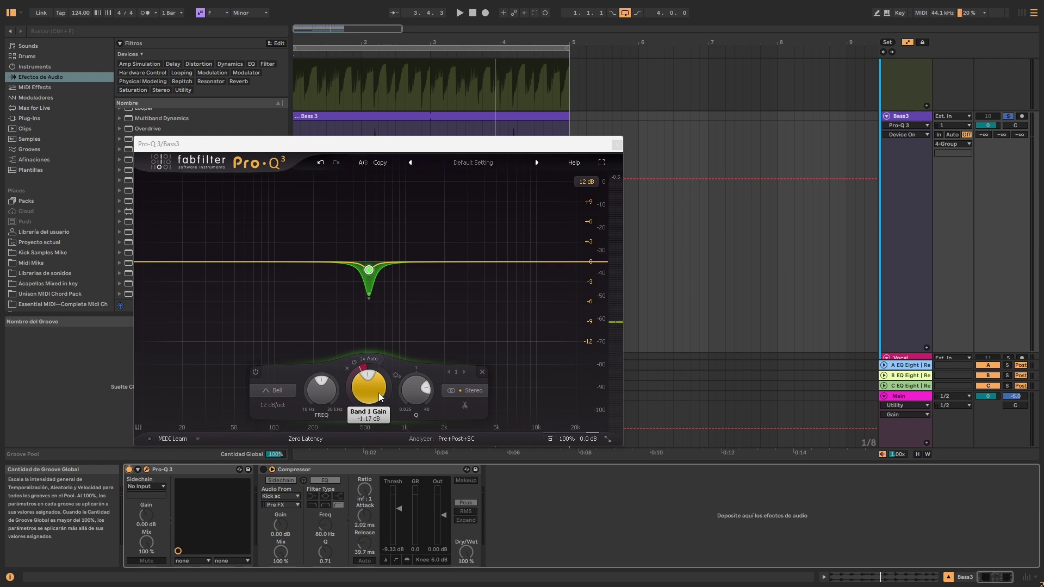
Open the Spectrum Analyzer on the MASTER track, play the Bass3 loop, and move the analyzer clear of the equalizer's controls.
mouse_move(382, 259)
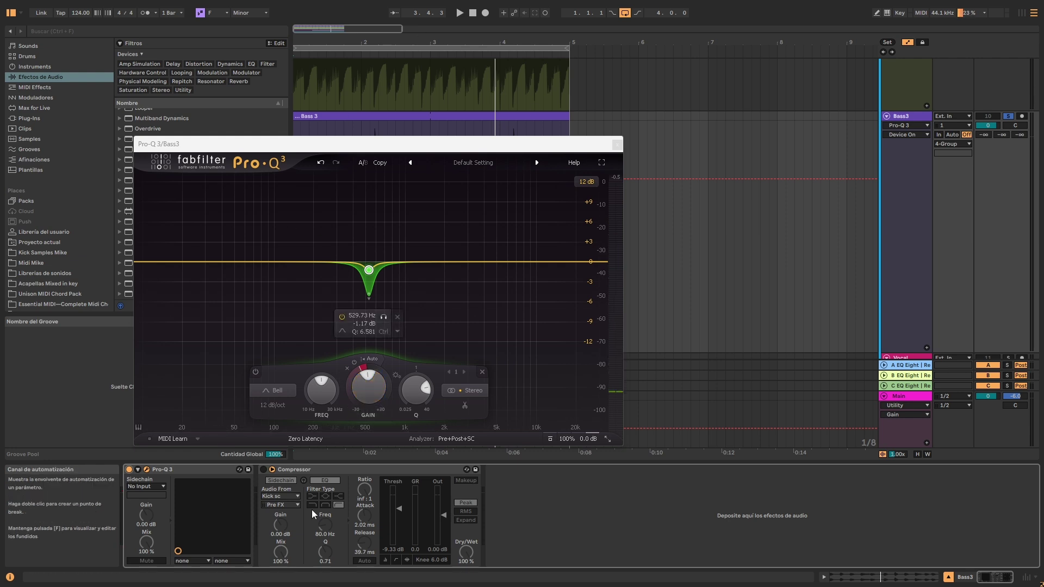
click(903, 396)
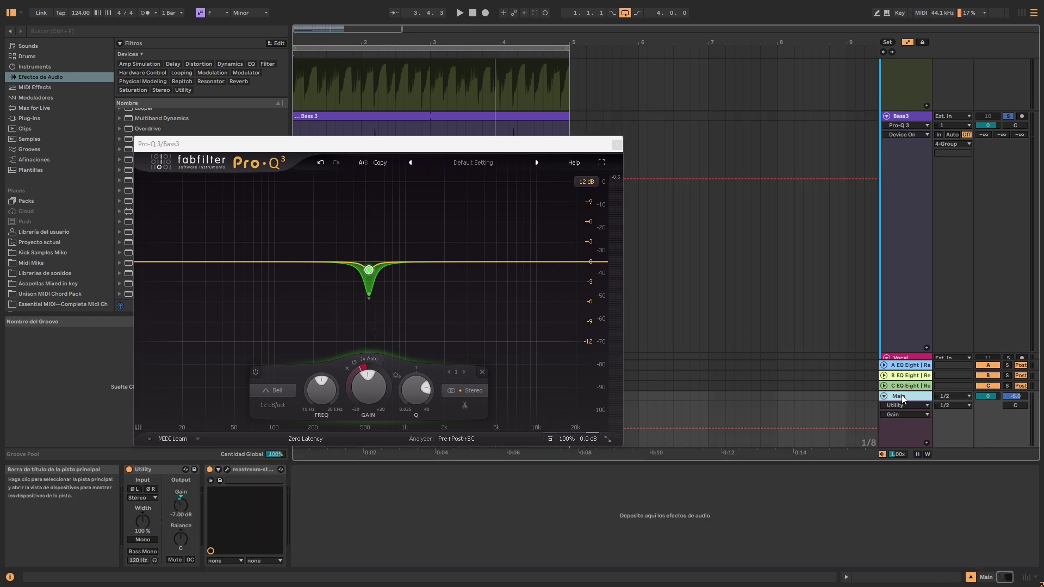
scroll(859, 305, down, 10)
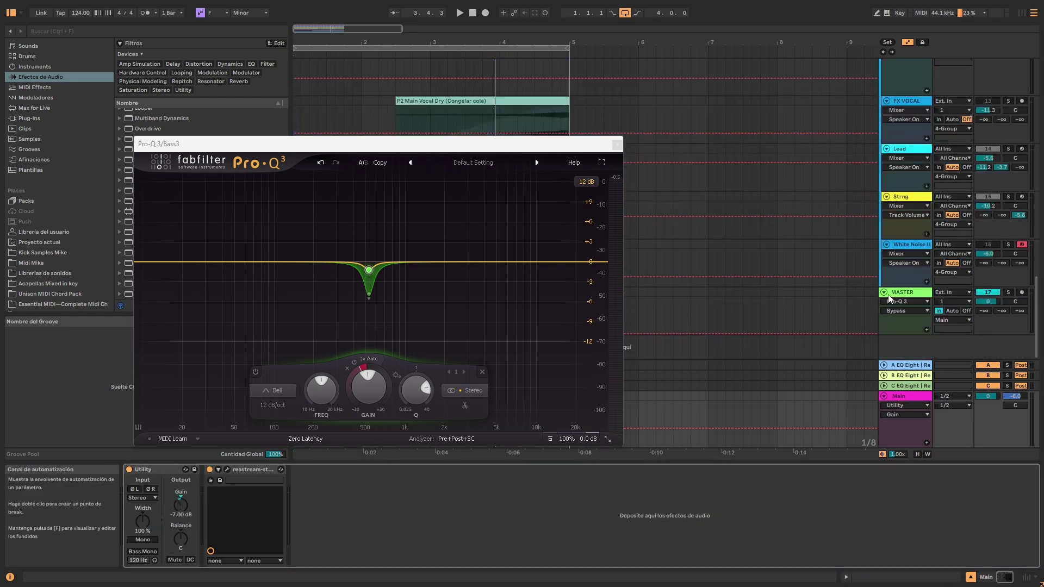
click(894, 294)
click(322, 480)
key(space)
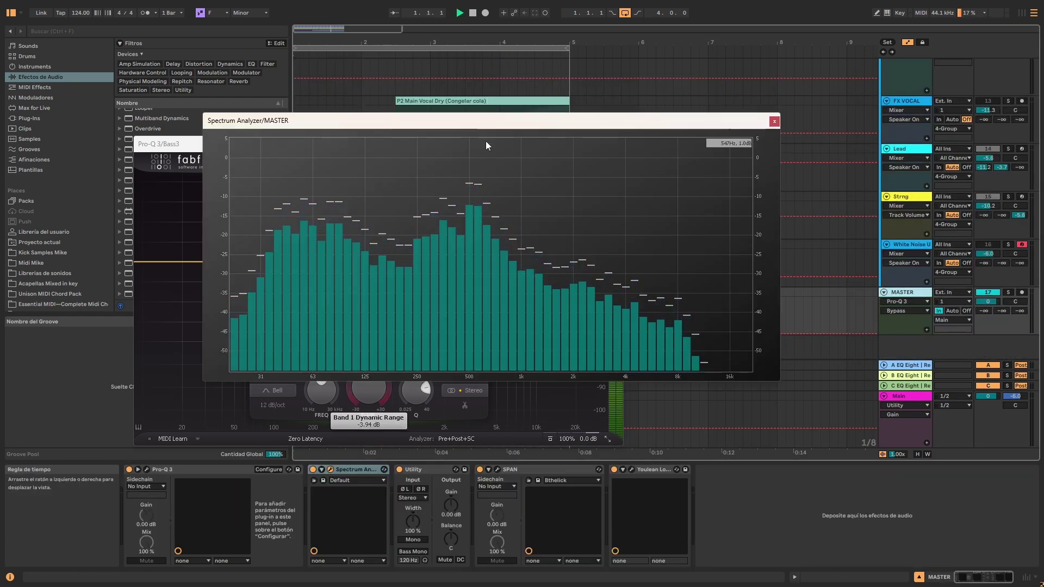
drag(503, 120, 598, 7)
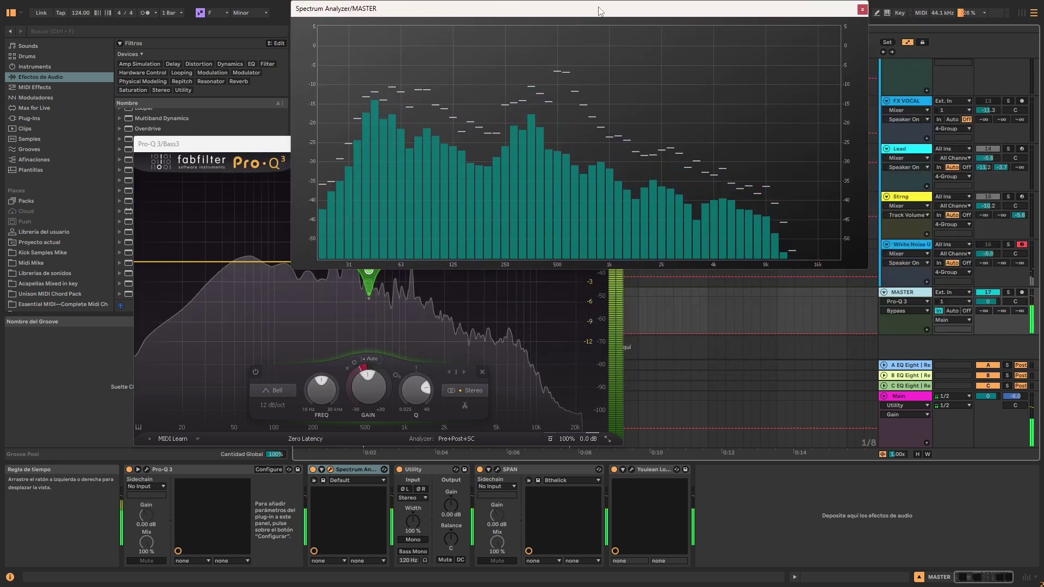
Bypass and re-enable Bass3's Pro-Q 3 during playback, comparing the peak around 500 Hz in the Spectrum Analyzer.
scroll(924, 220, up, 3)
scroll(903, 180, up, 8)
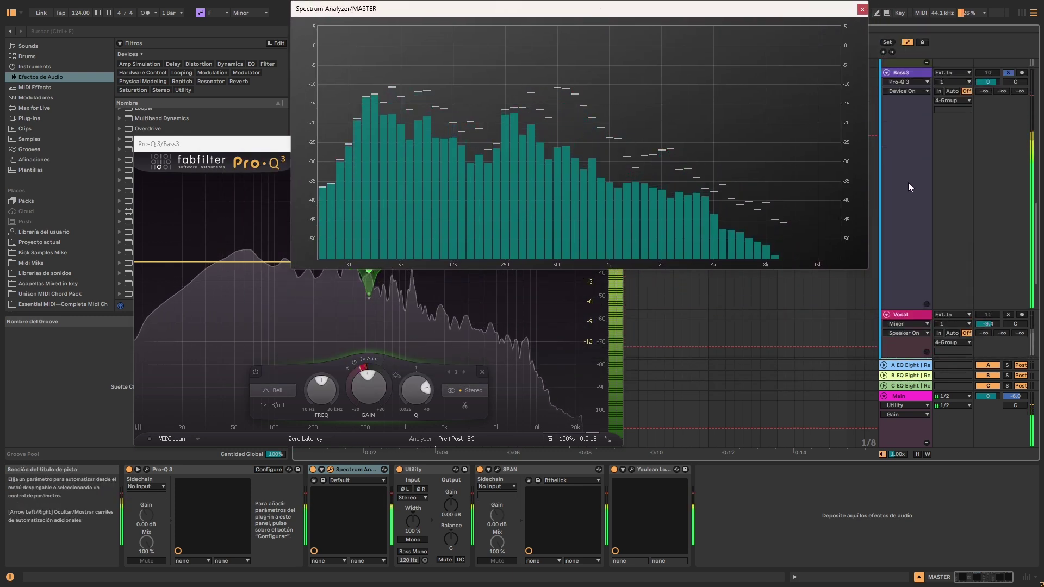
click(911, 146)
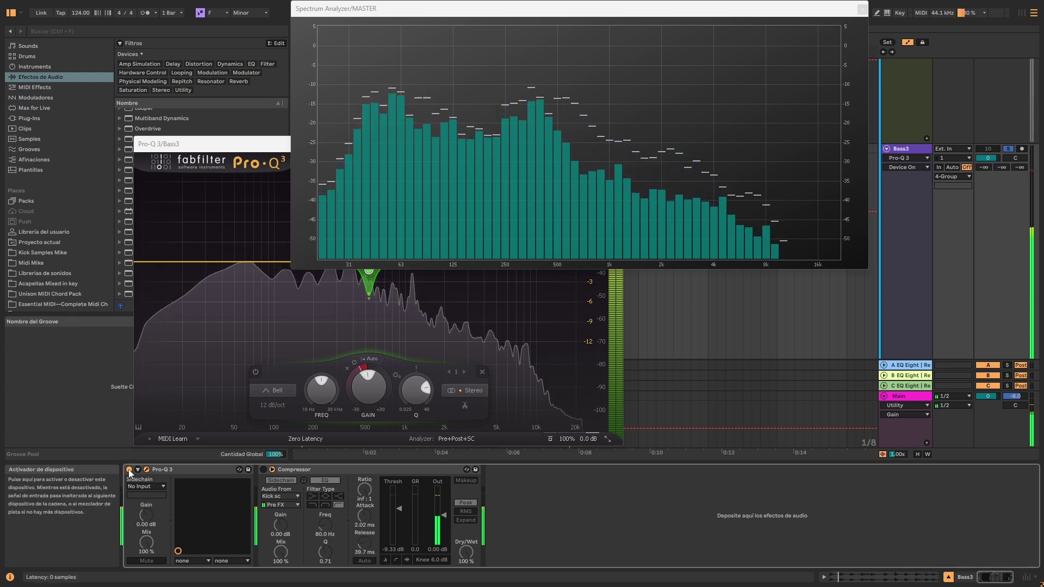
click(129, 470)
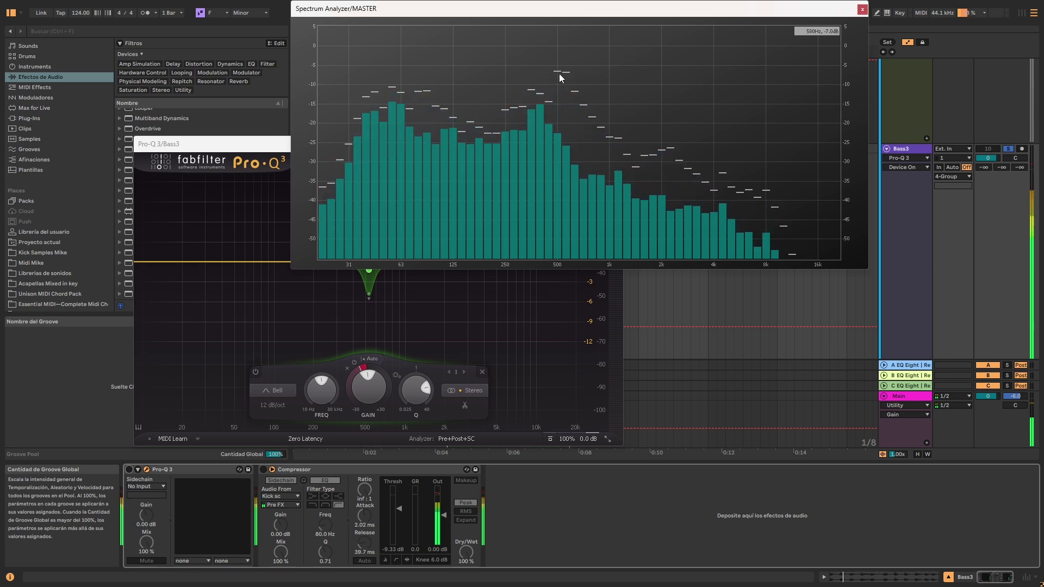
click(130, 470)
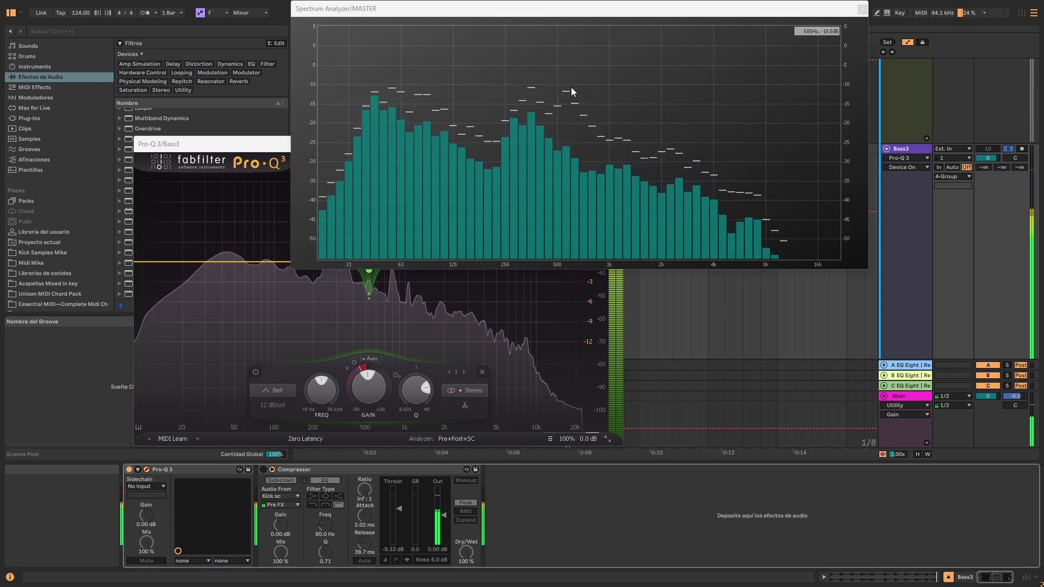
Stop playback and close the Bass3 Pro-Q 3 and the MASTER Spectrum Analyzer windows.
key(space)
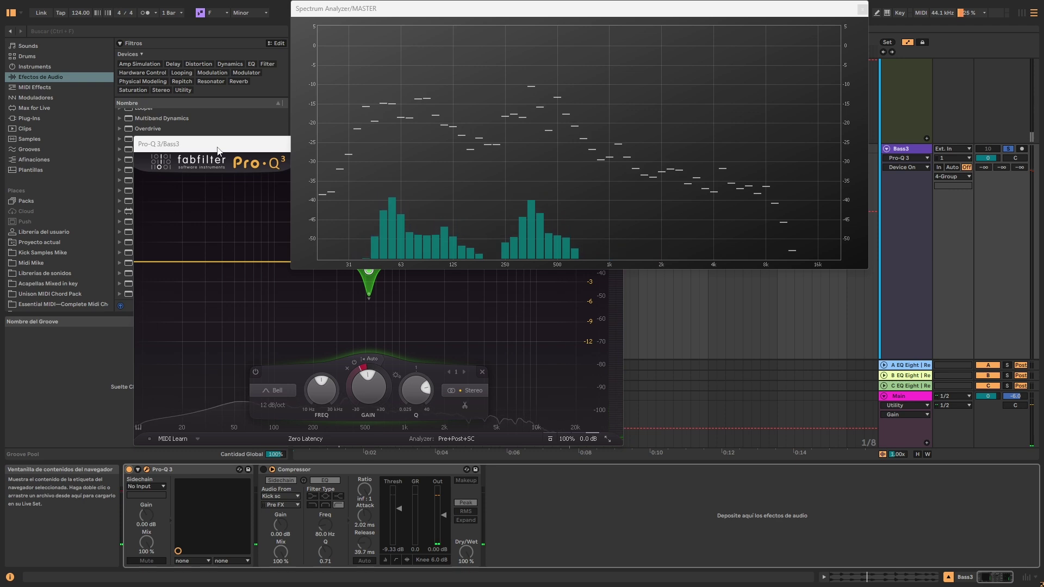
drag(217, 151, 244, 102)
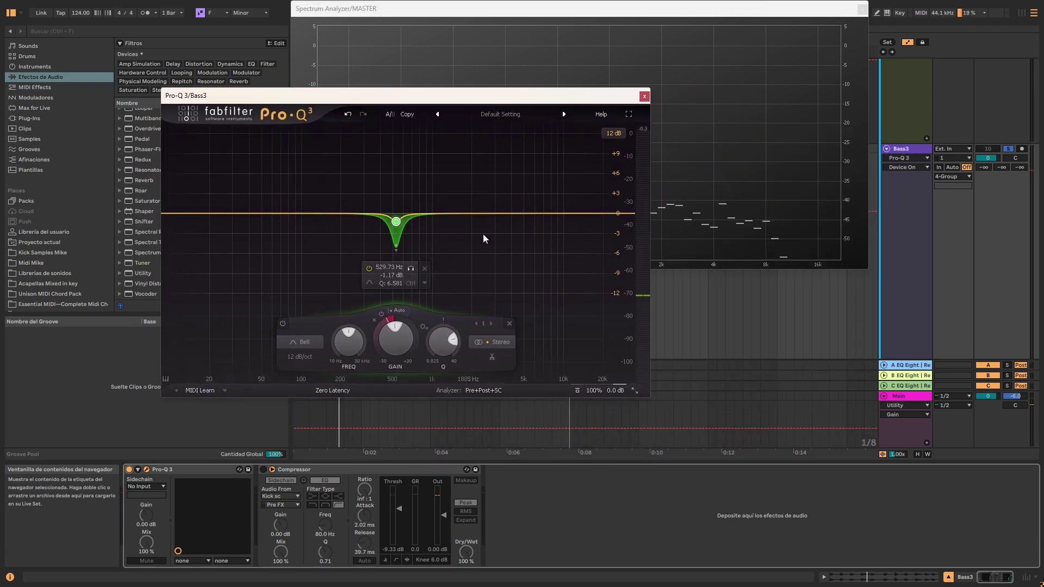
click(644, 96)
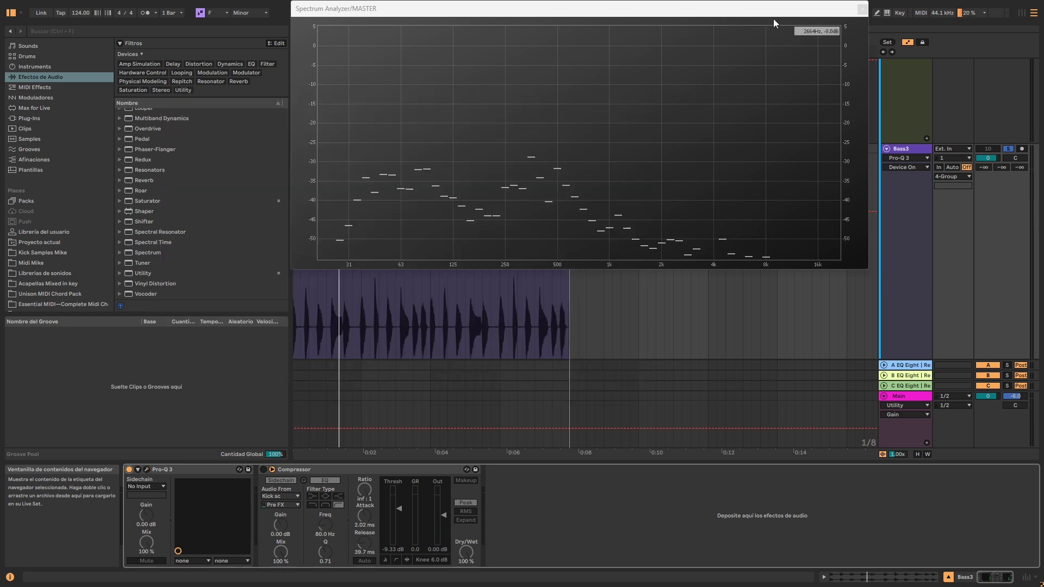
drag(818, 14, 669, 77)
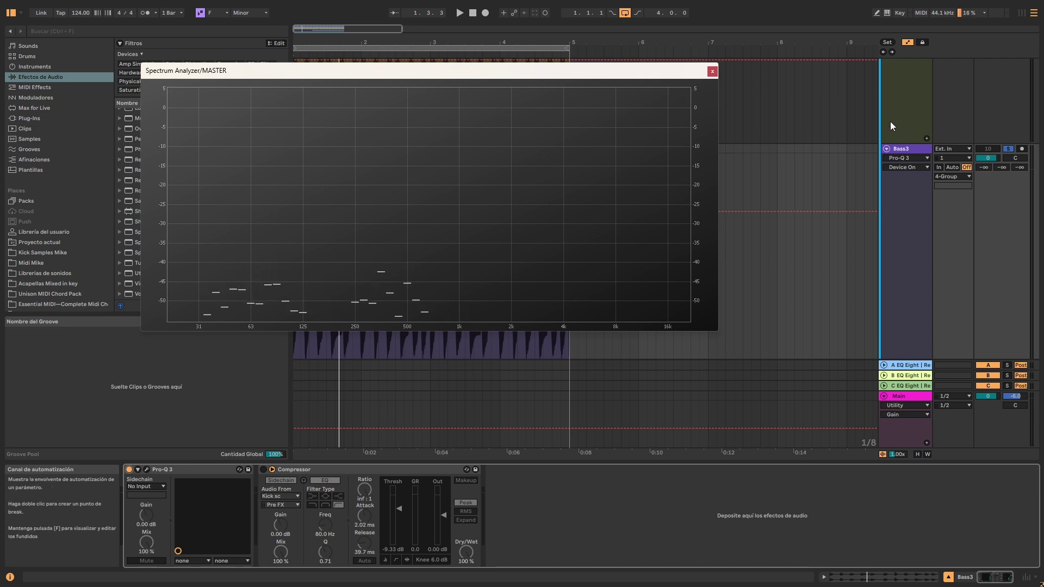
click(712, 71)
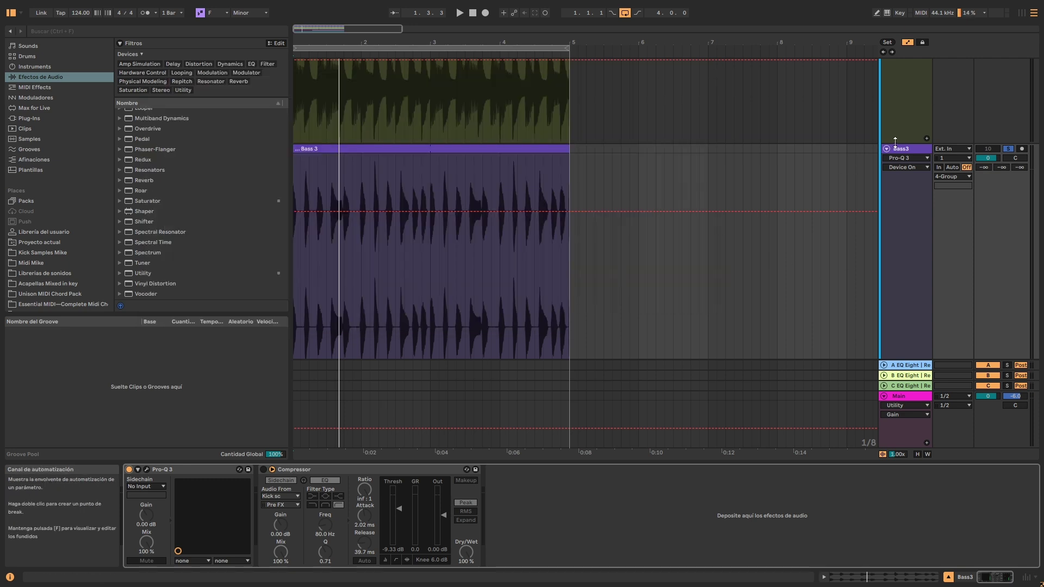
Copy Bass2's second Compressor, the one with the 4.00:1 ratio, onto the Bass3 track.
scroll(557, 278, up, 5)
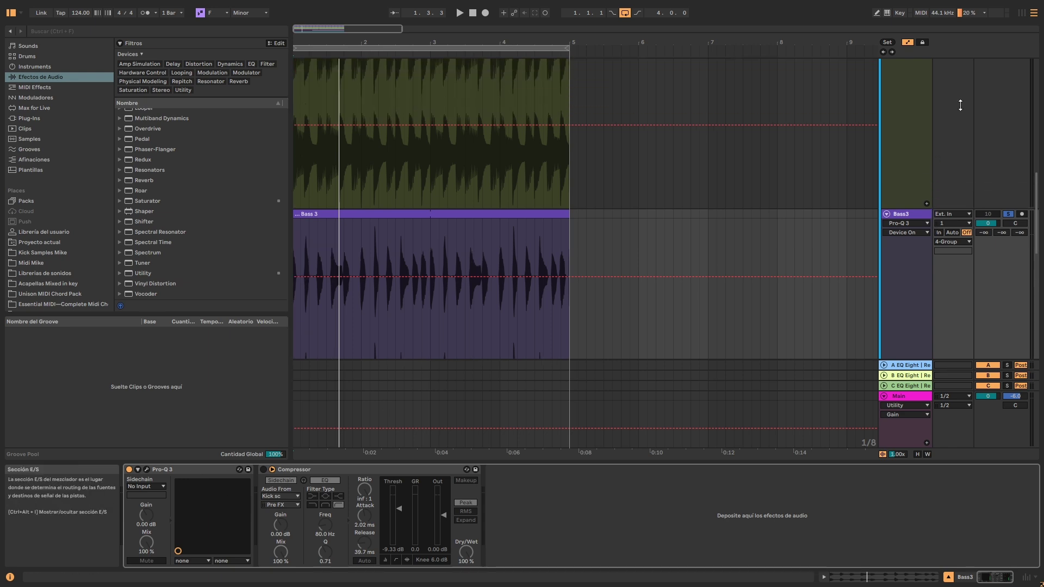
click(914, 115)
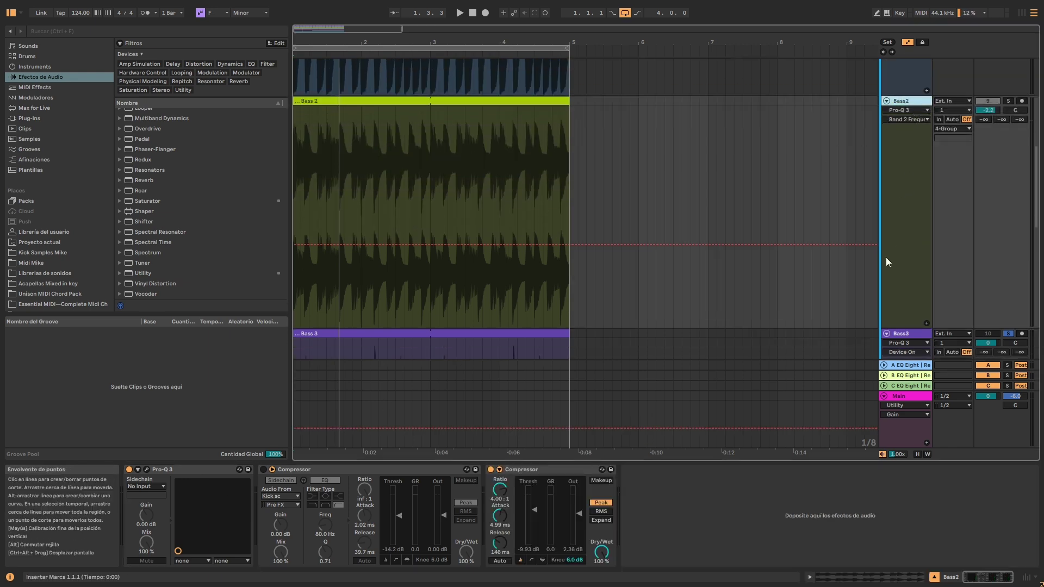
scroll(757, 342, down, 5)
click(521, 472)
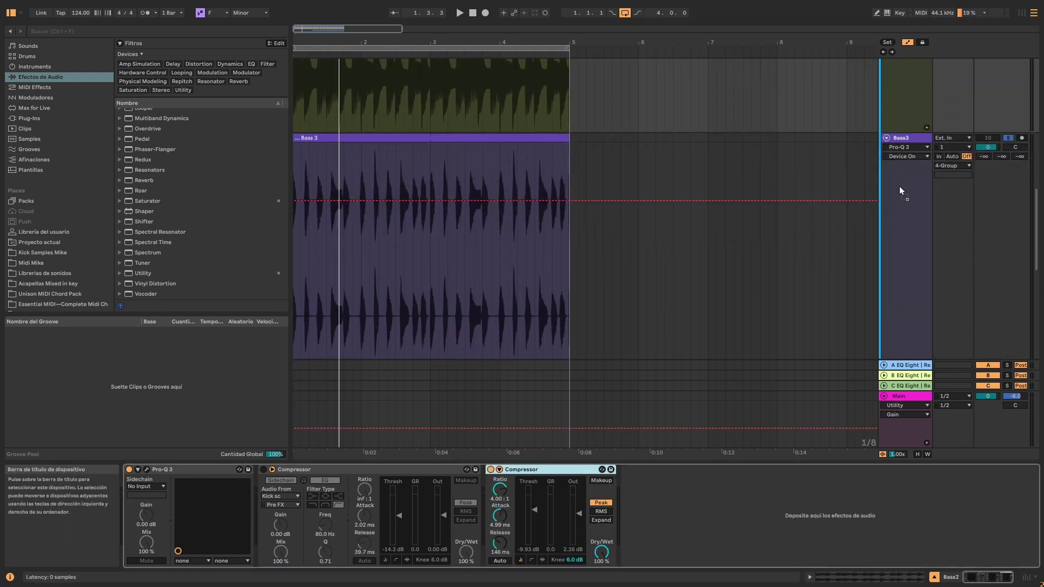
click(923, 143)
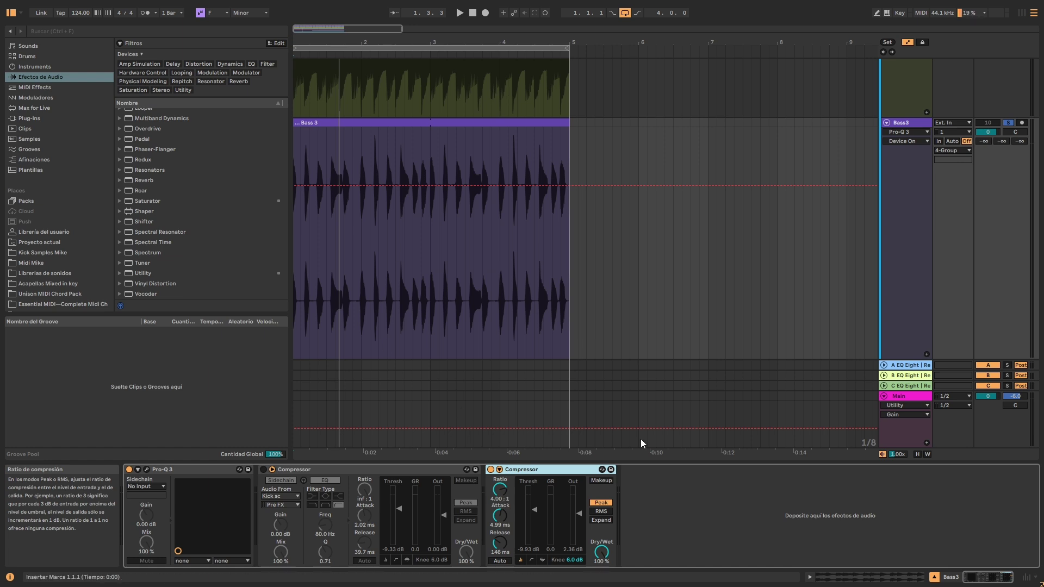
Play the Bass3 loop with the copied Compressor in activity view and set its threshold to -15.5 dB.
drag(534, 510, 533, 500)
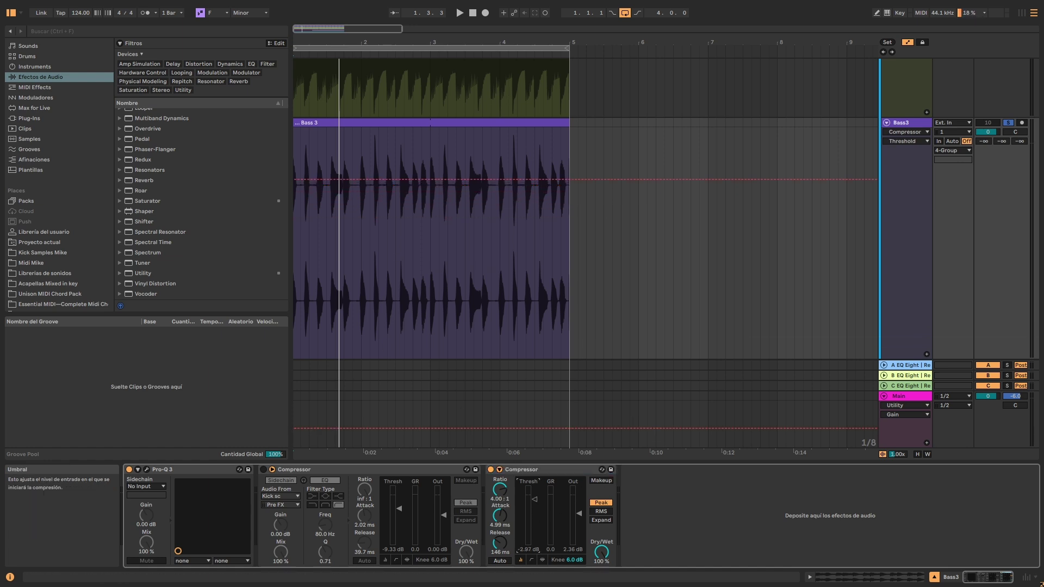
click(541, 559)
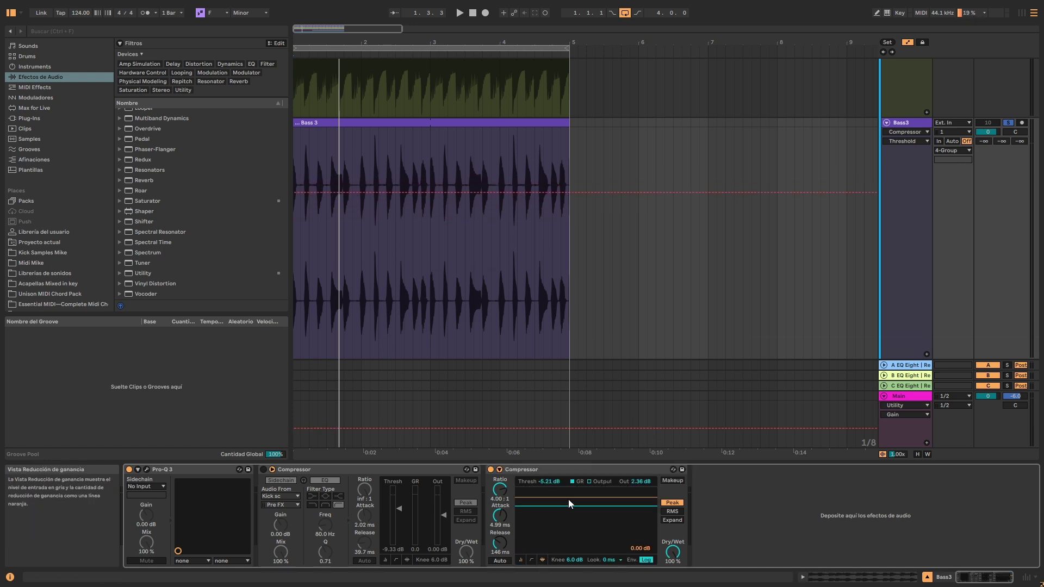
key(space)
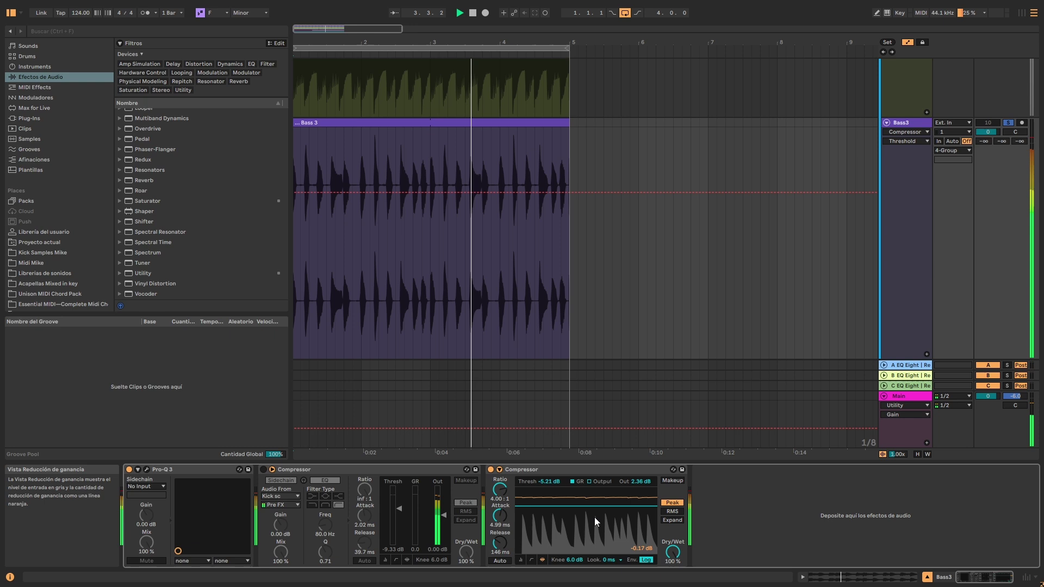
key(space)
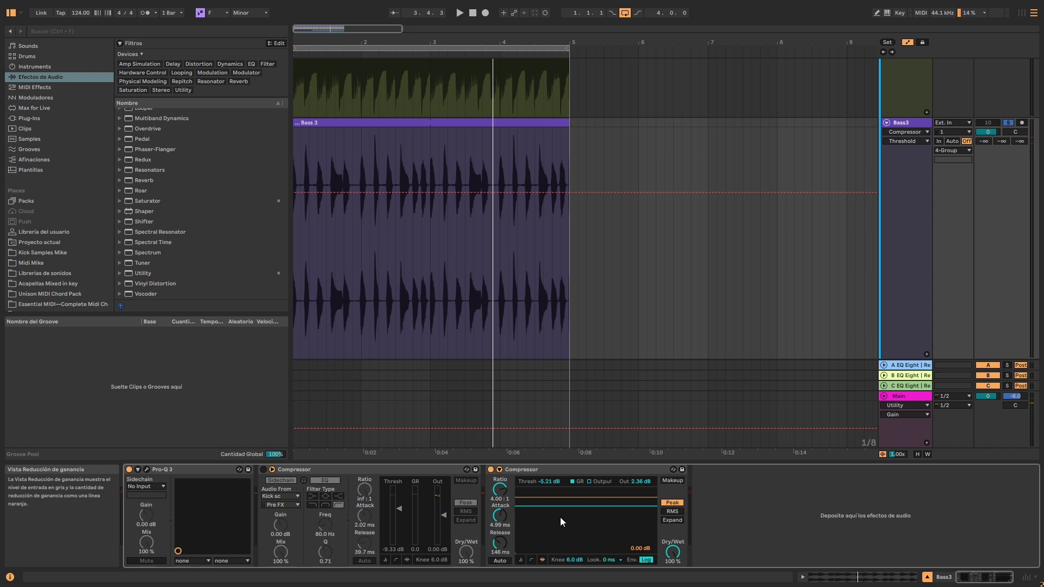
key(space)
drag(586, 511, 586, 523)
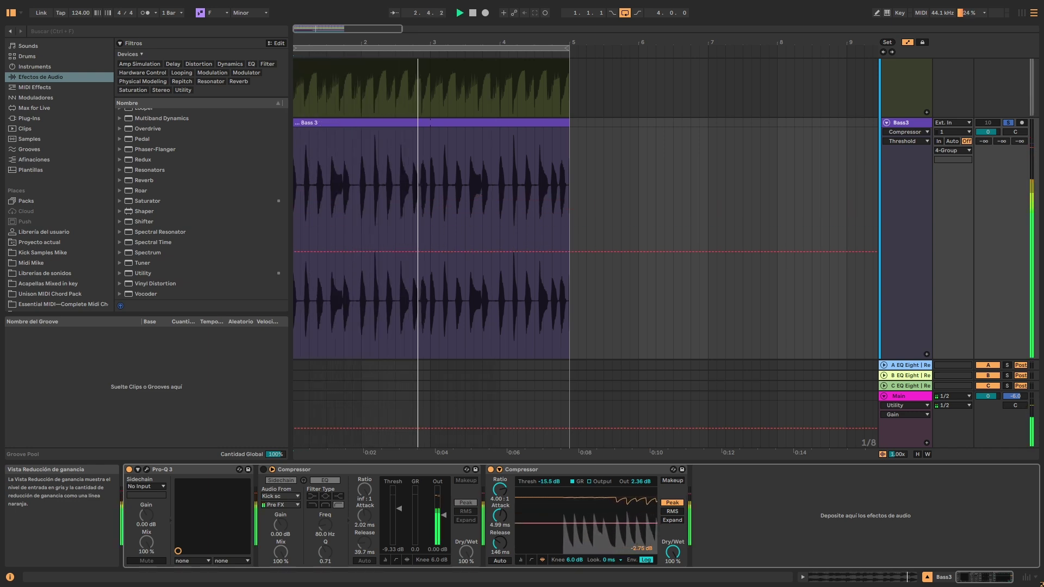
Set the copied Compressor on Bass3 to a 3.00:1 ratio, 85.7 ms release and 4.16 ms attack.
click(521, 560)
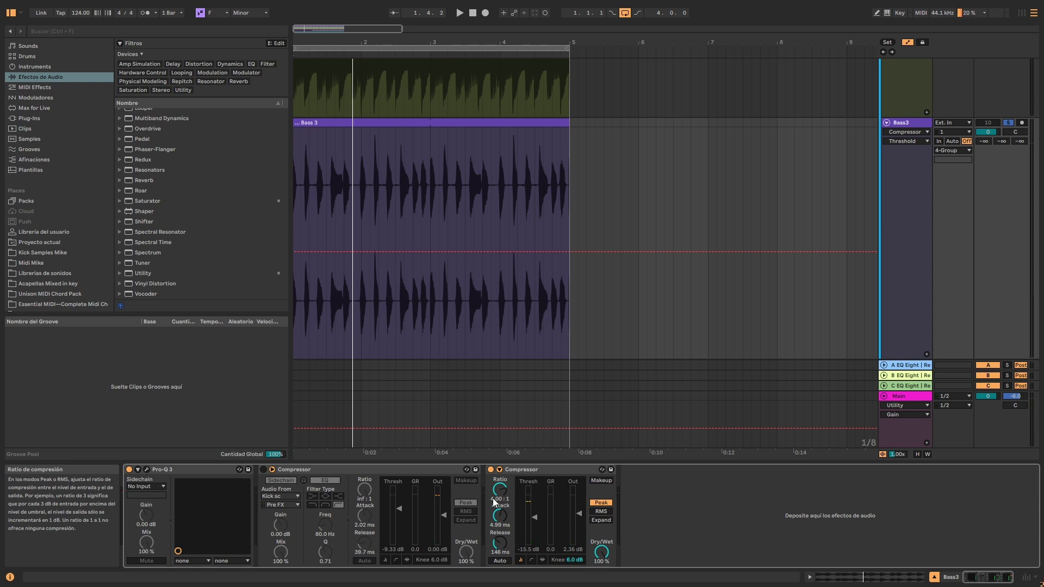
mouse_move(501, 497)
mouse_down()
mouse_move(501, 508)
mouse_move(500, 495)
mouse_up()
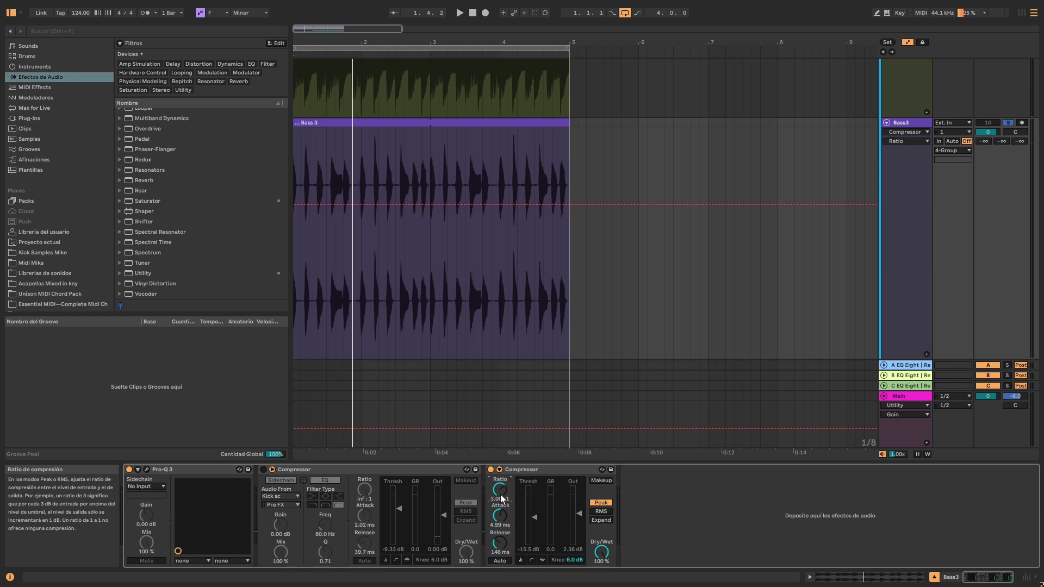
drag(501, 540, 500, 555)
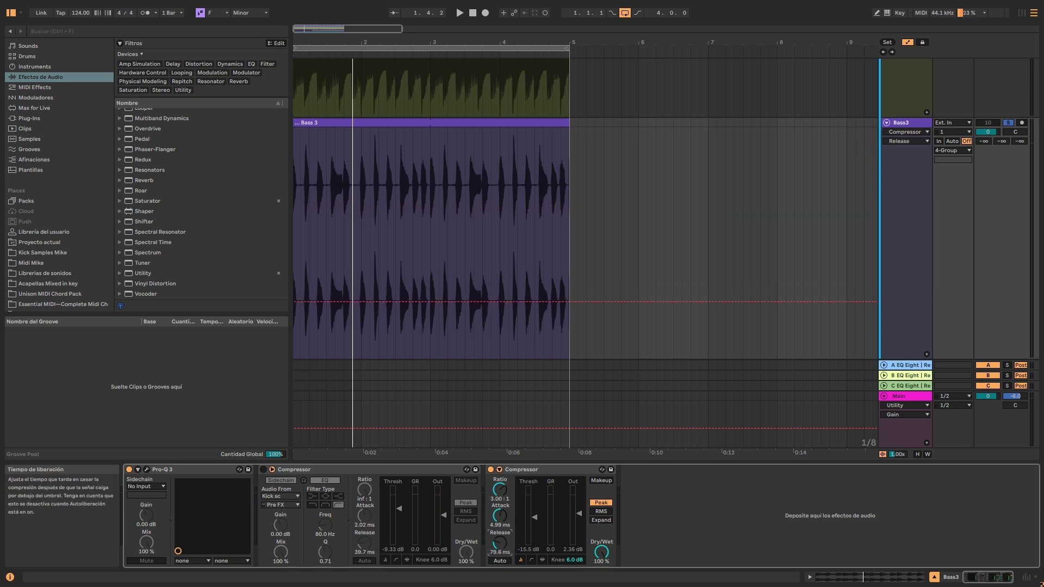
drag(500, 522, 501, 525)
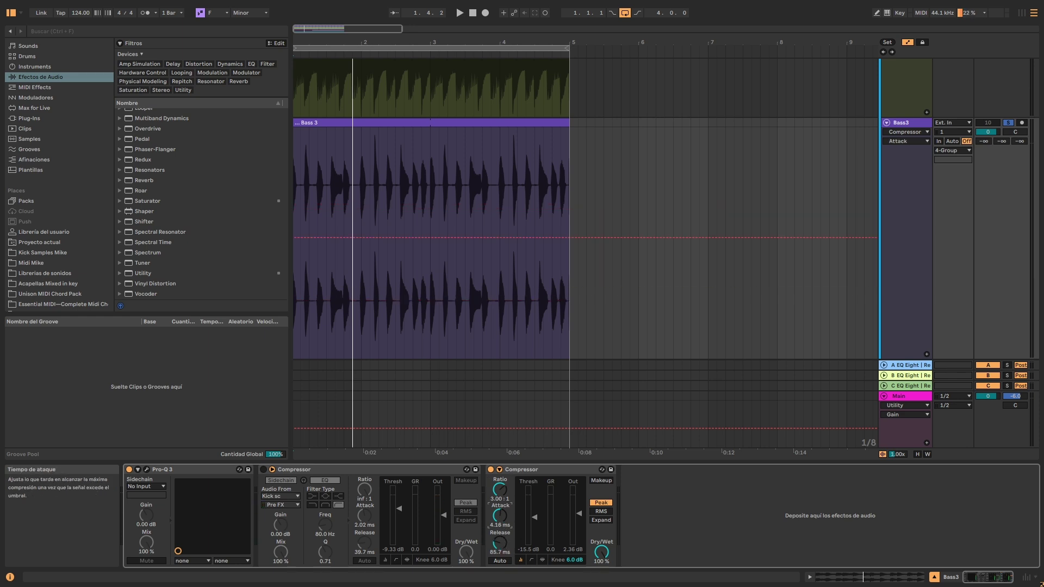
Play the Bass3 loop and lower the copied Compressor's threshold to -16.8 dB, checking the gain reduction in activity view.
click(540, 561)
key(space)
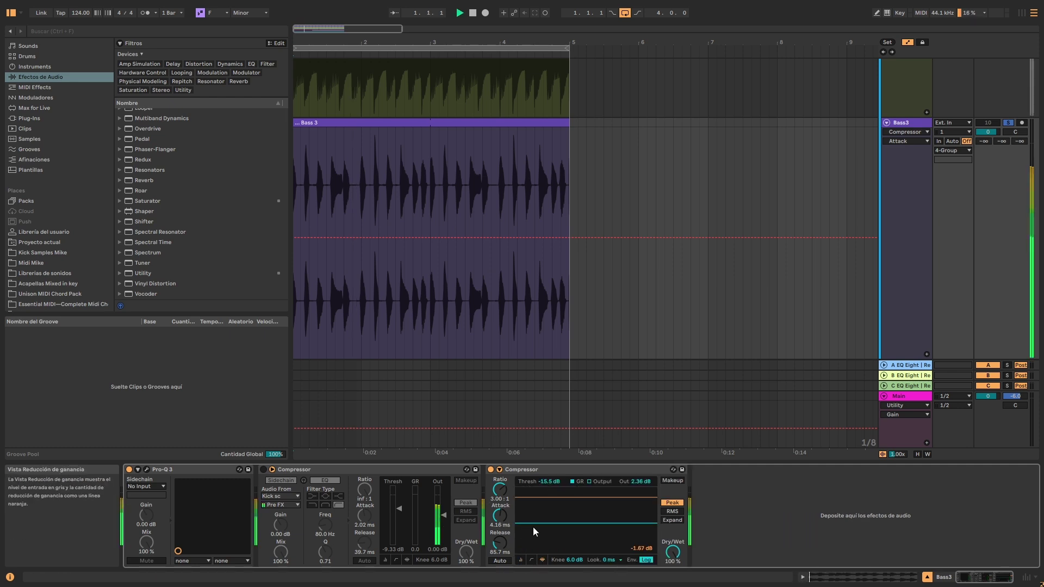
click(521, 559)
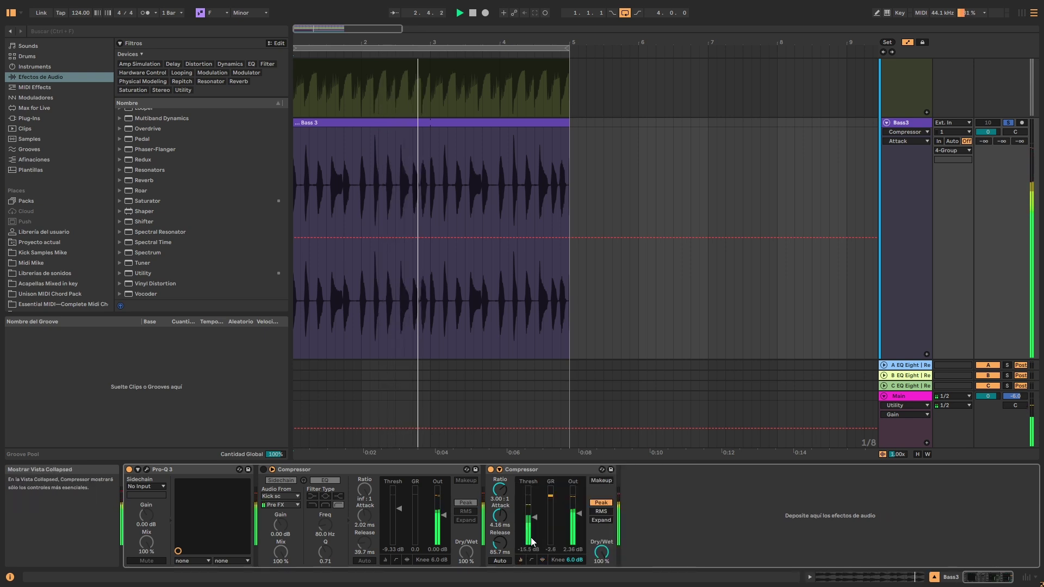
drag(535, 517, 535, 519)
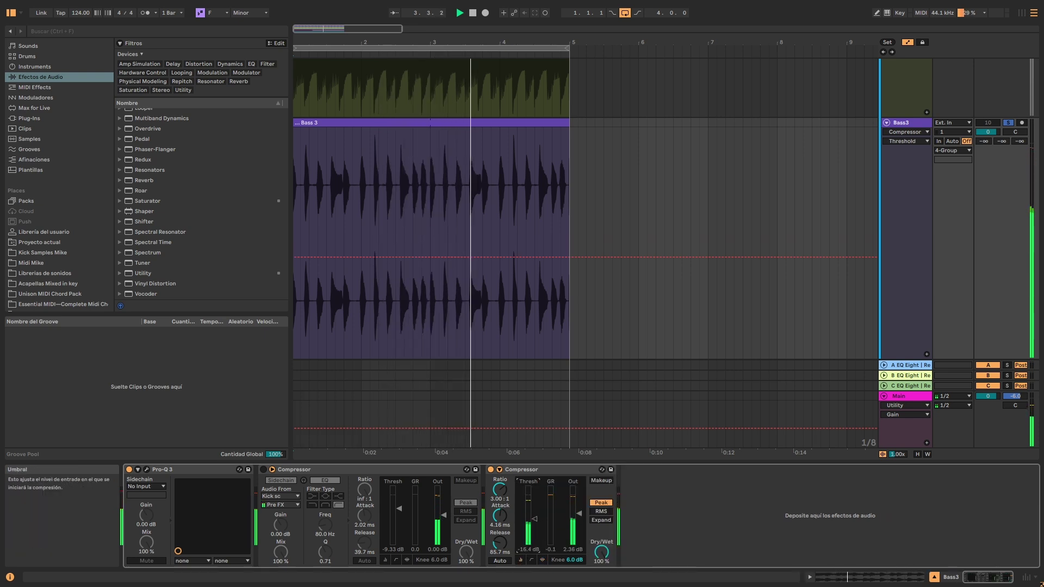
click(541, 560)
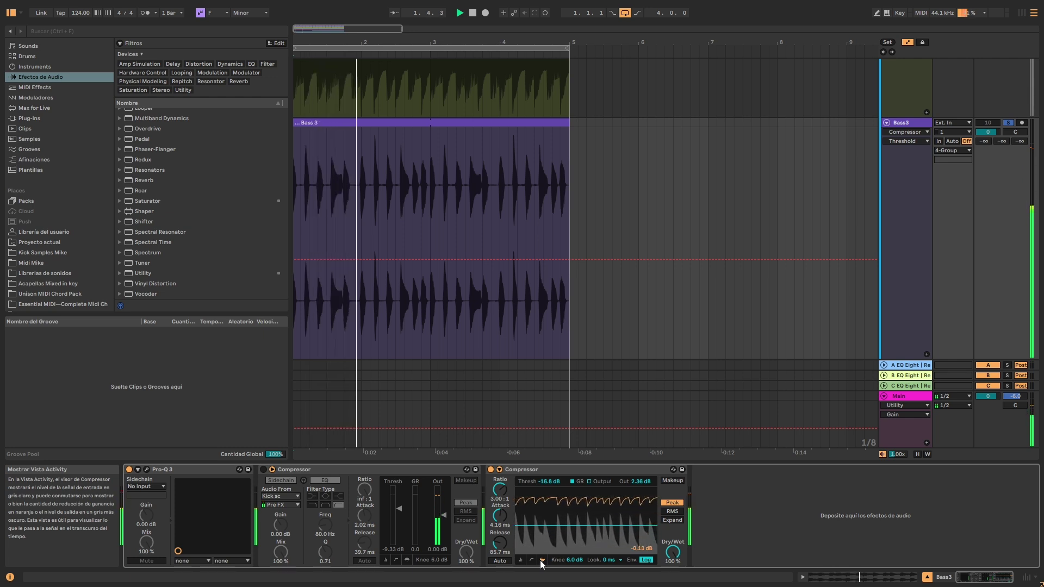
click(520, 558)
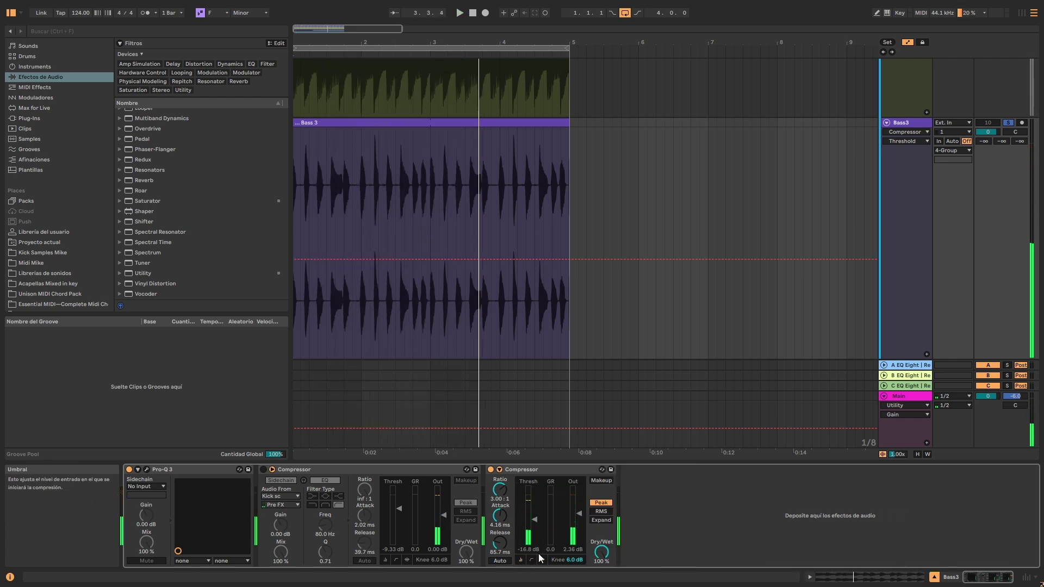
click(542, 559)
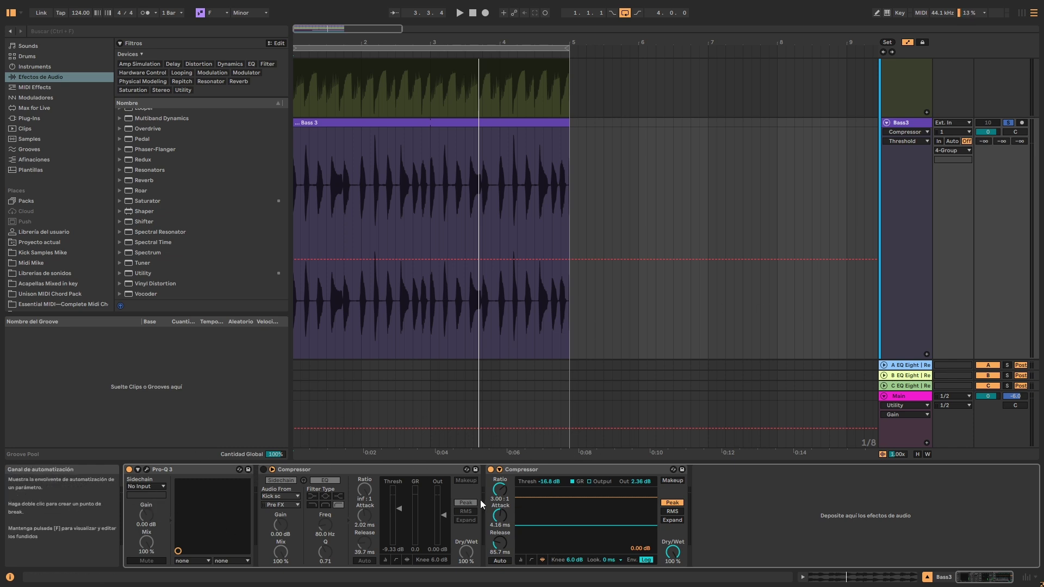
Move the copied Compressor ahead of Bass3's sidechain Compressor and switch the sidechain Compressor on.
click(573, 470)
drag(314, 549, 315, 547)
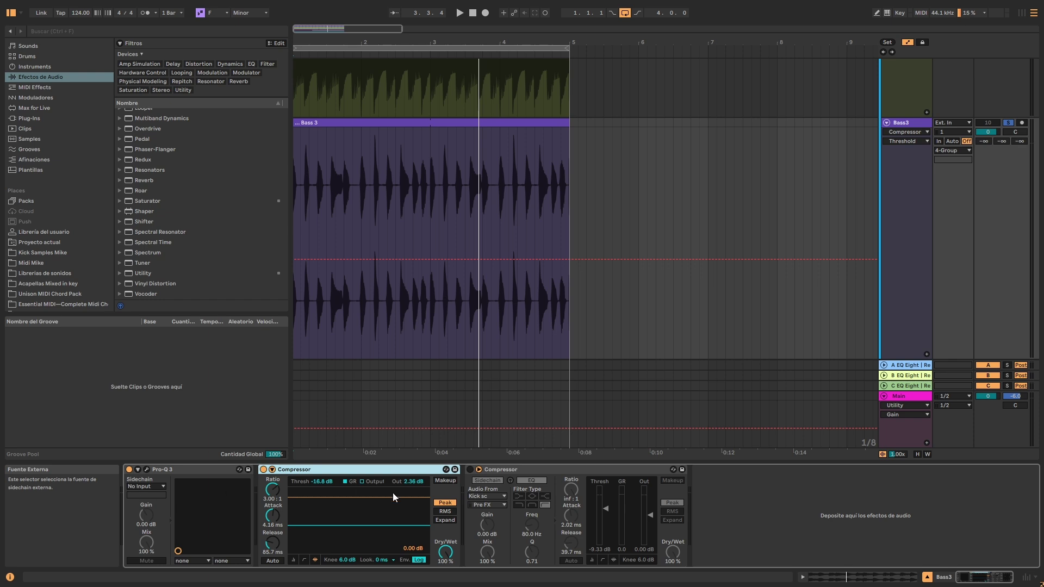
click(470, 470)
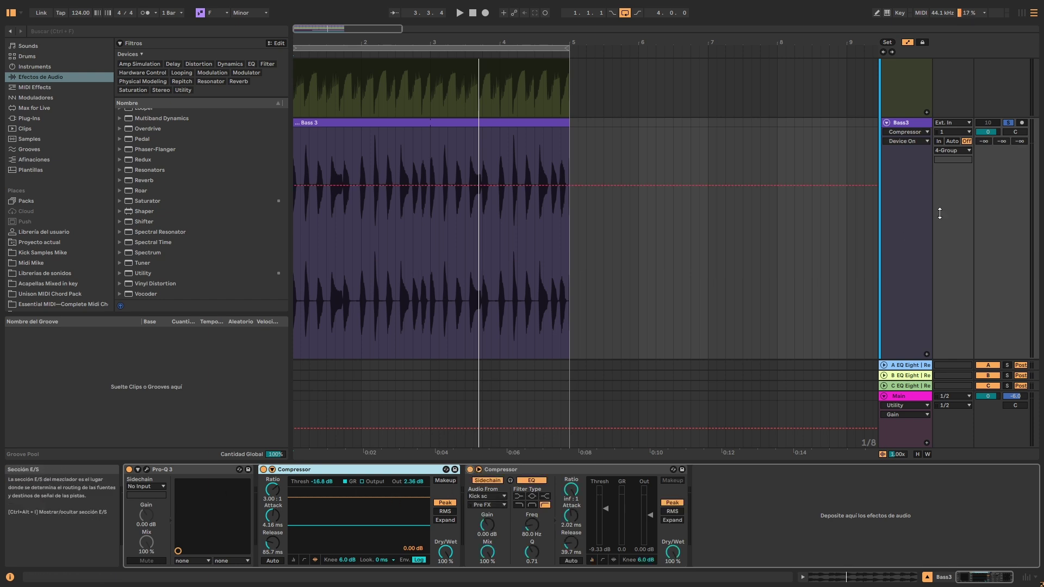
Take Bass3 out of solo, keep its track active, and deactivate the Bass2 and Bass tracks.
click(1008, 123)
click(998, 121)
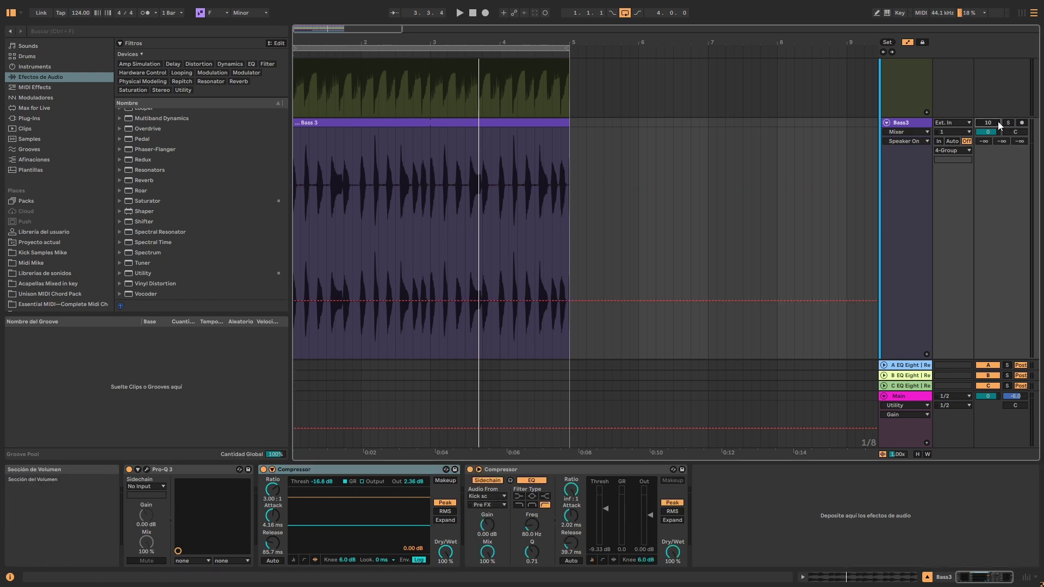
scroll(966, 175, up, 2)
scroll(985, 197, up, 6)
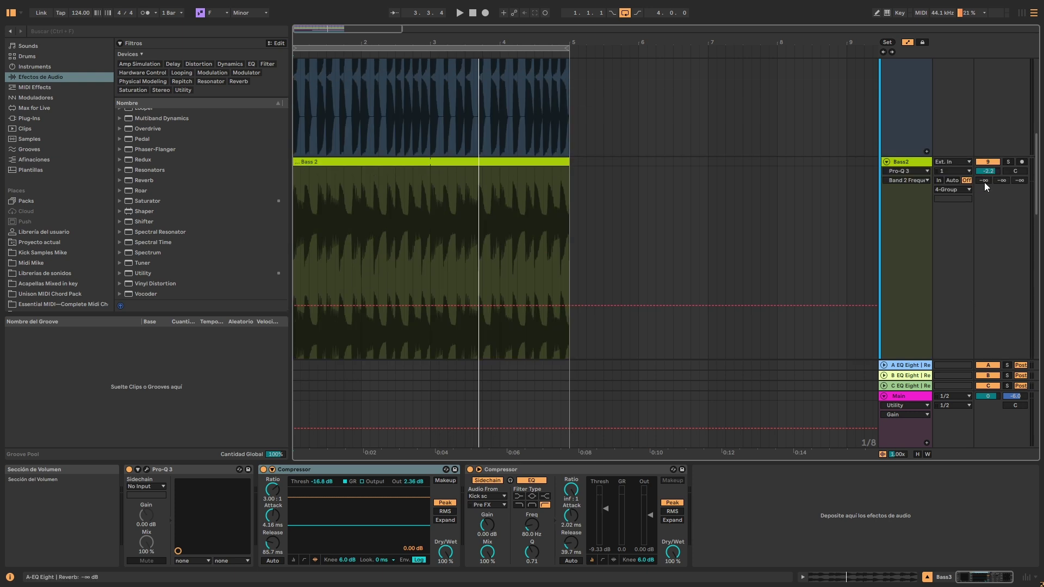
scroll(984, 159, up, 2)
click(989, 166)
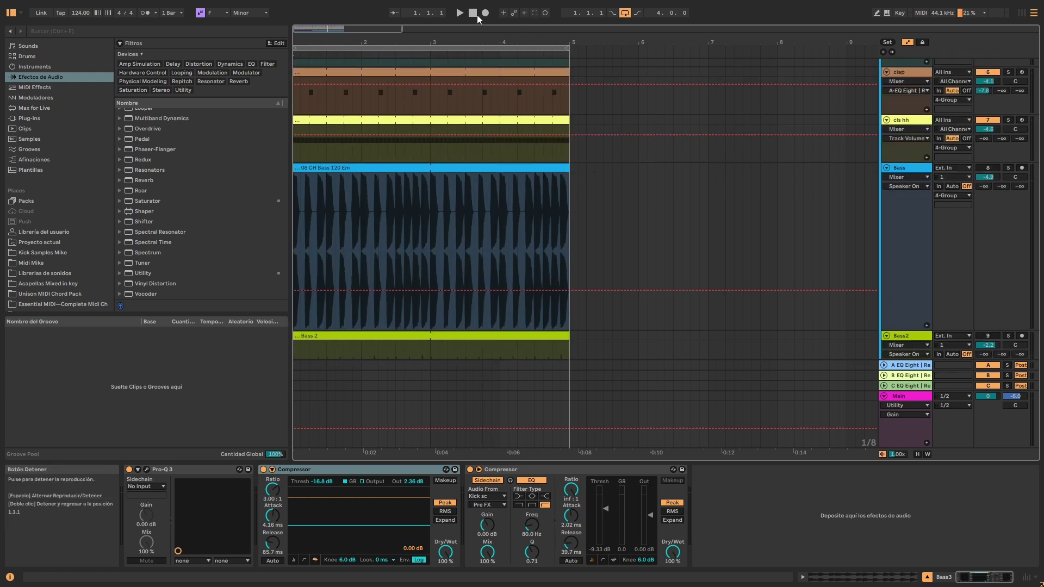
Play the mix from the start, raise the threshold of Bass3's sidechain Compressor to -5.59 dB, and stop playback.
key(space)
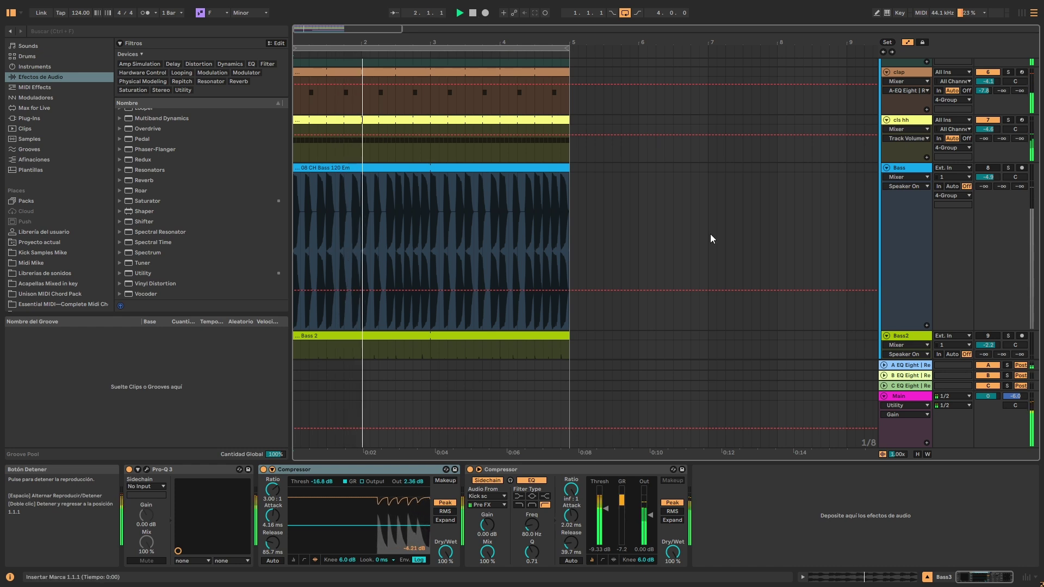
scroll(718, 234, down, 6)
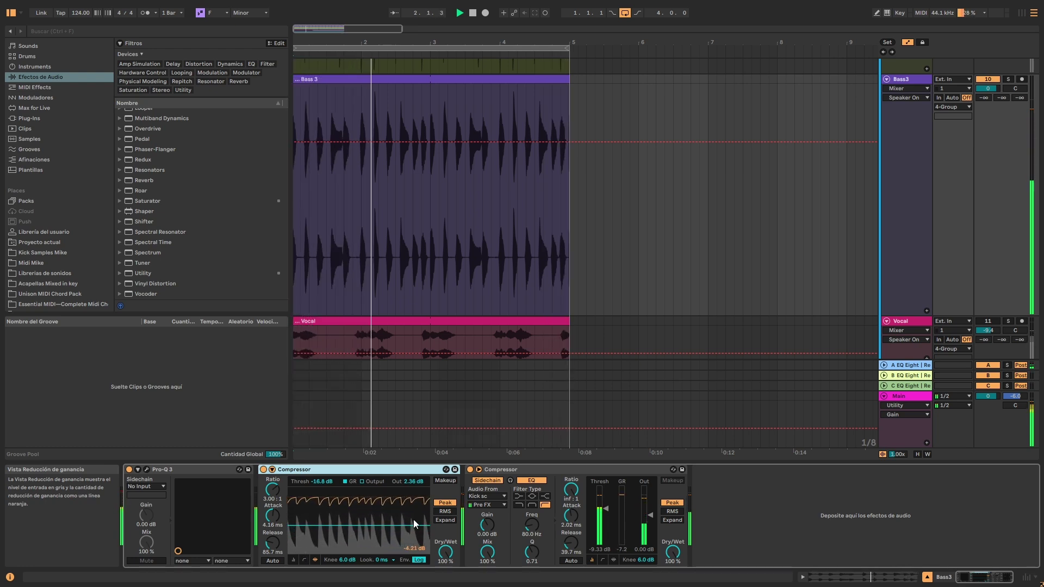
drag(606, 509, 607, 506)
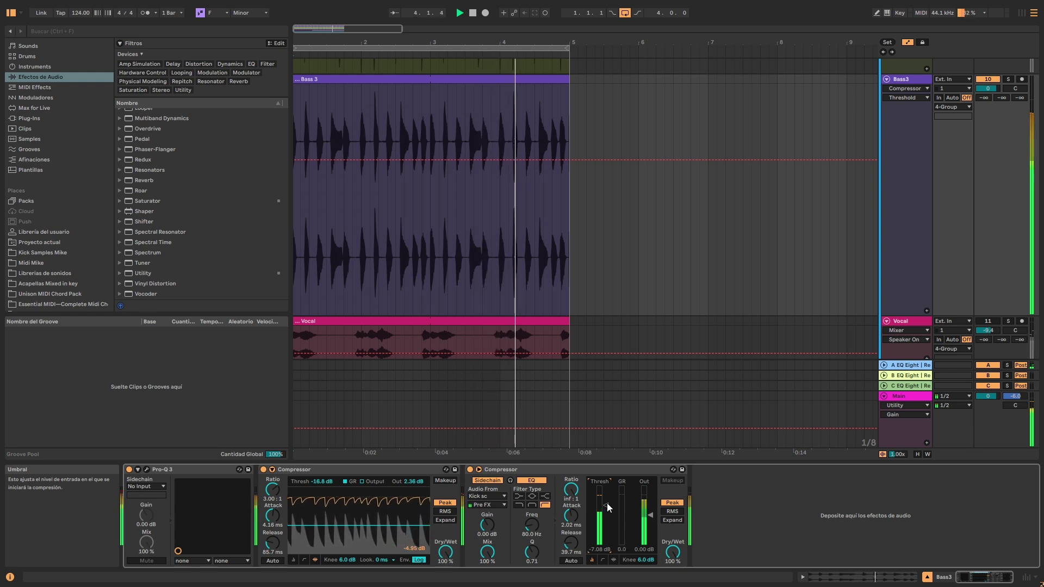
drag(607, 504, 606, 501)
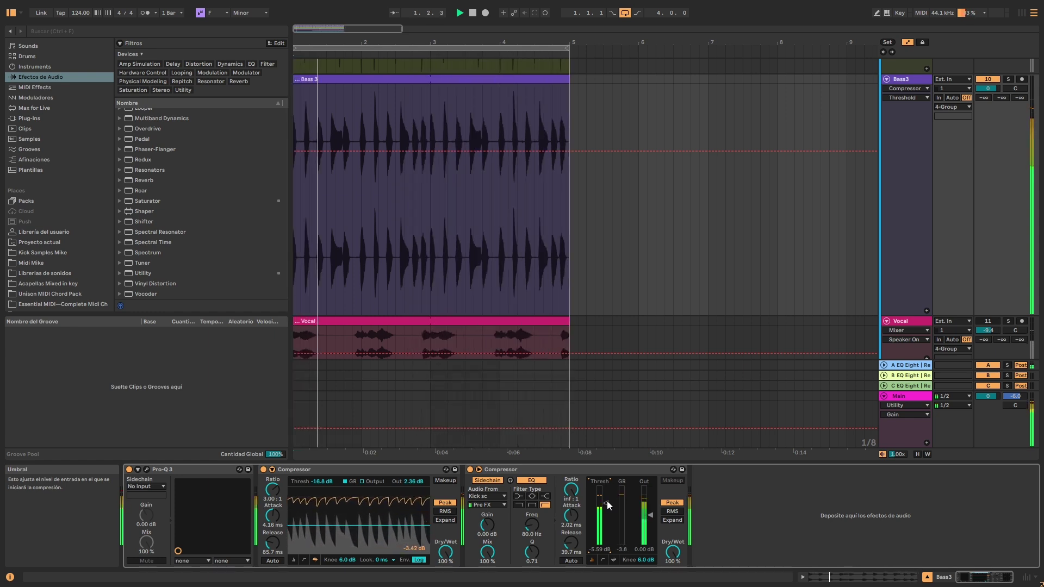
key(space)
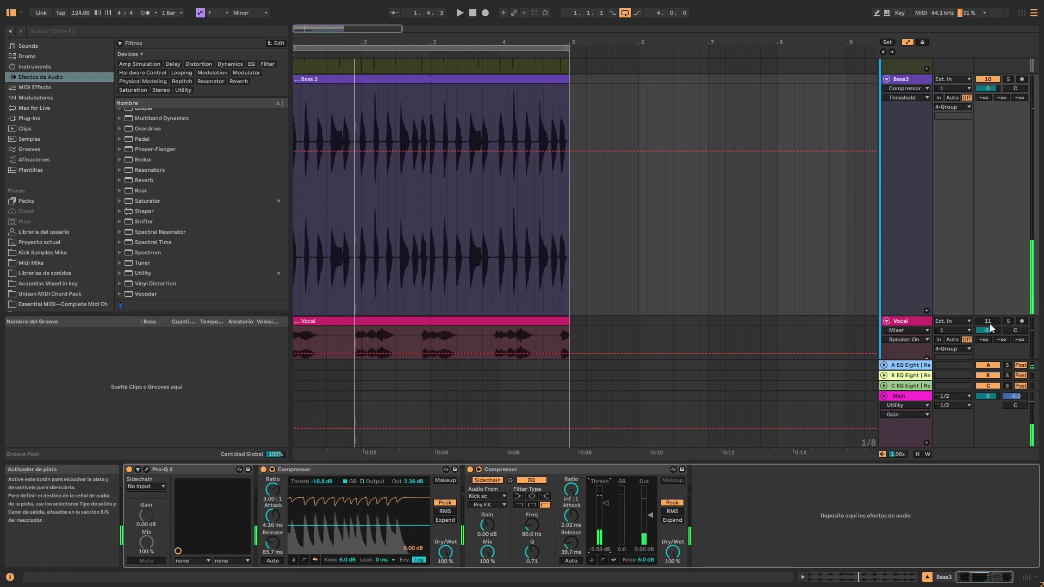
Activate the Vocal track, fit the four-bar loop more closely in the timeline, and play the mix.
click(987, 323)
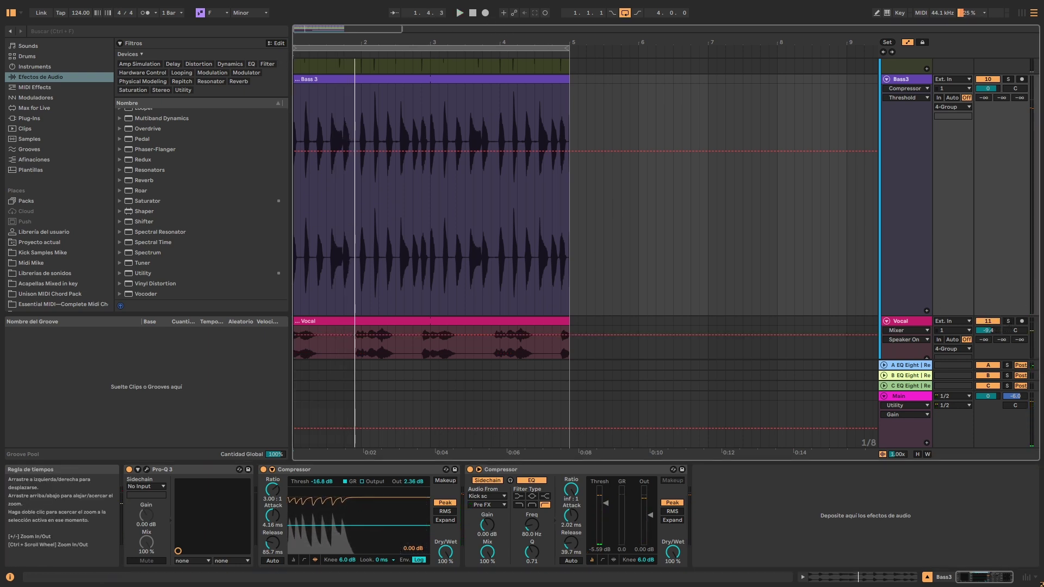
drag(494, 42, 495, 34)
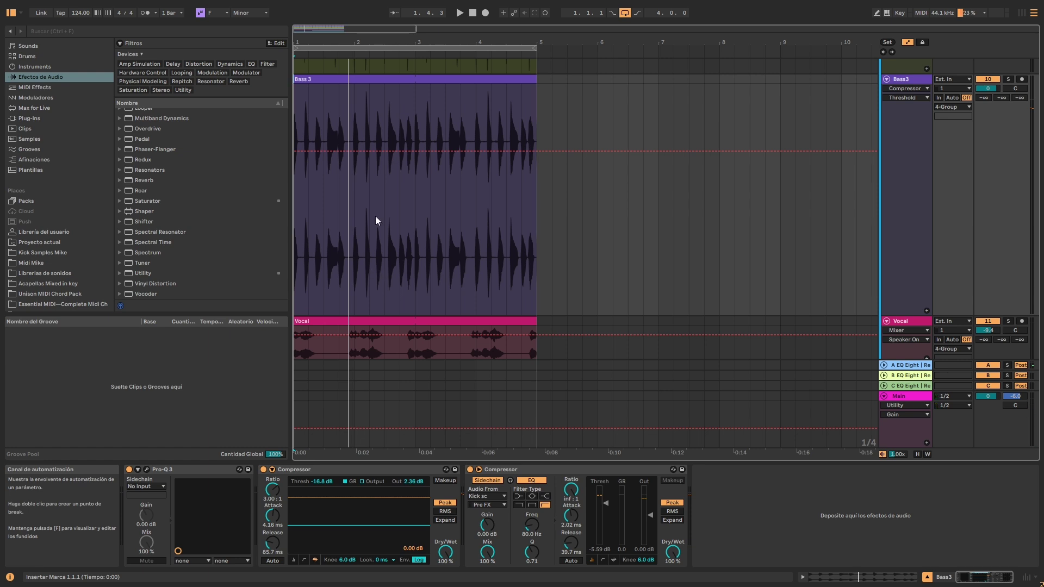
drag(376, 35, 450, 52)
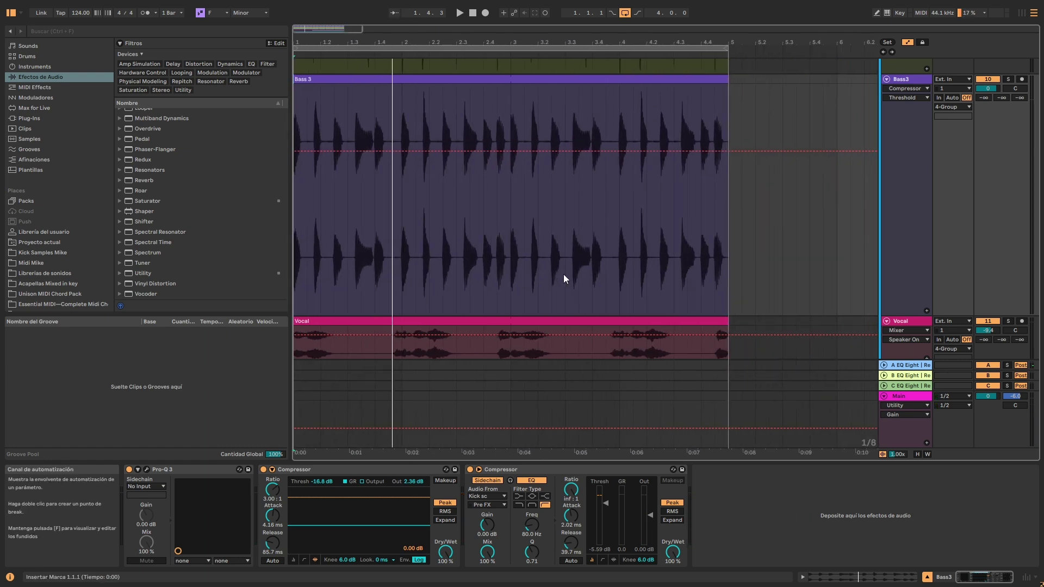
key(space)
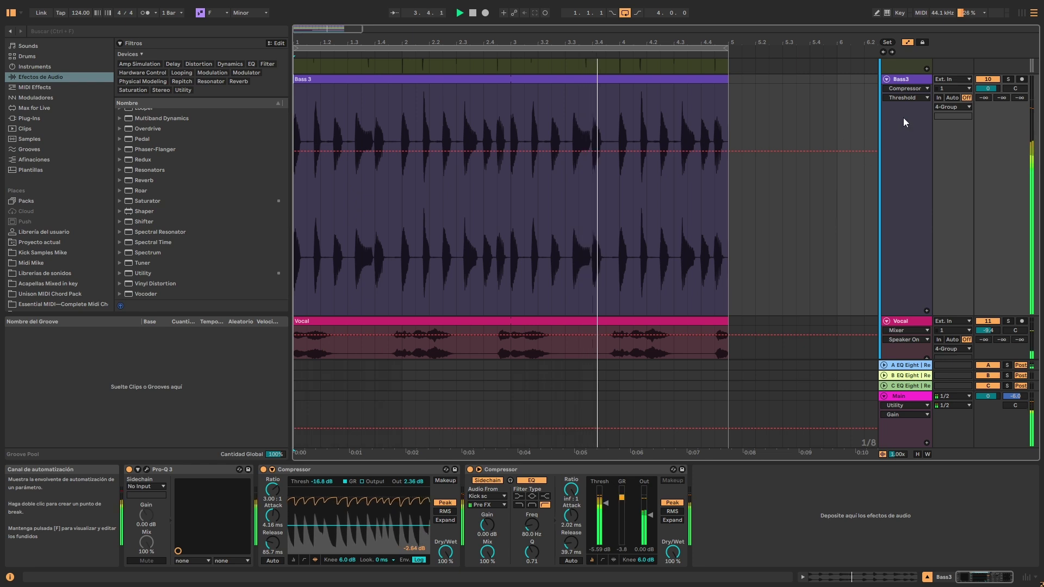
Try an output gain of 3.70 dB on Bass3's sidechain Compressor during playback and reset it to its default.
double_click(922, 81)
drag(645, 528, 646, 519)
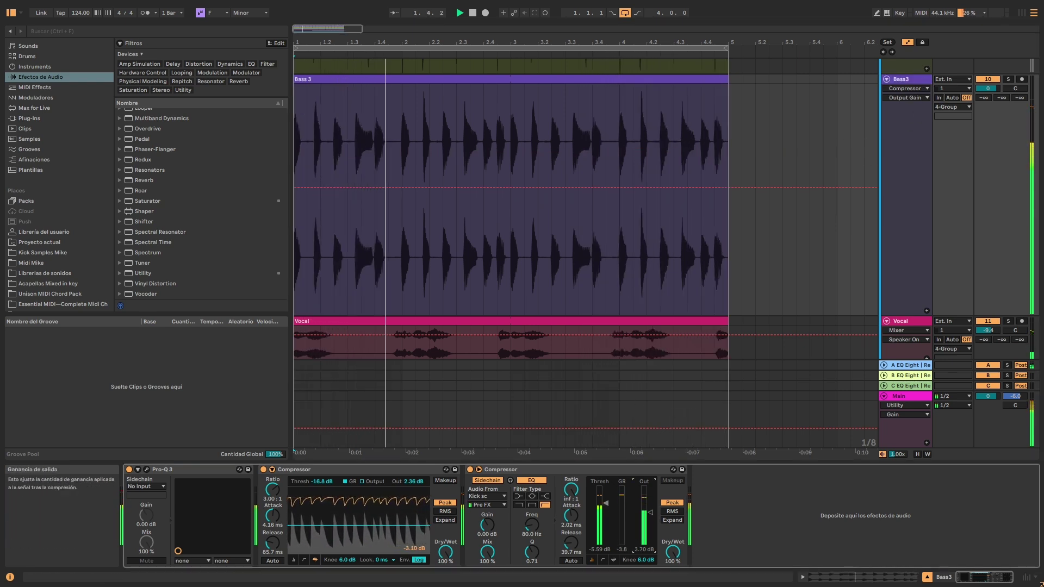
double_click(650, 513)
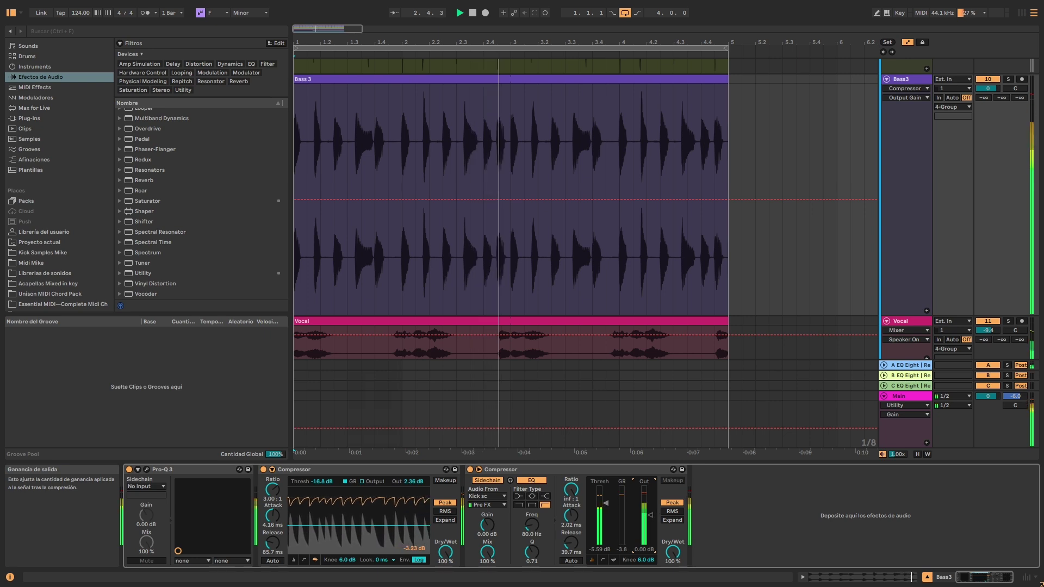
Collapse the display of Bass3's first Compressor and raise its output gain to 4.37 dB.
click(293, 560)
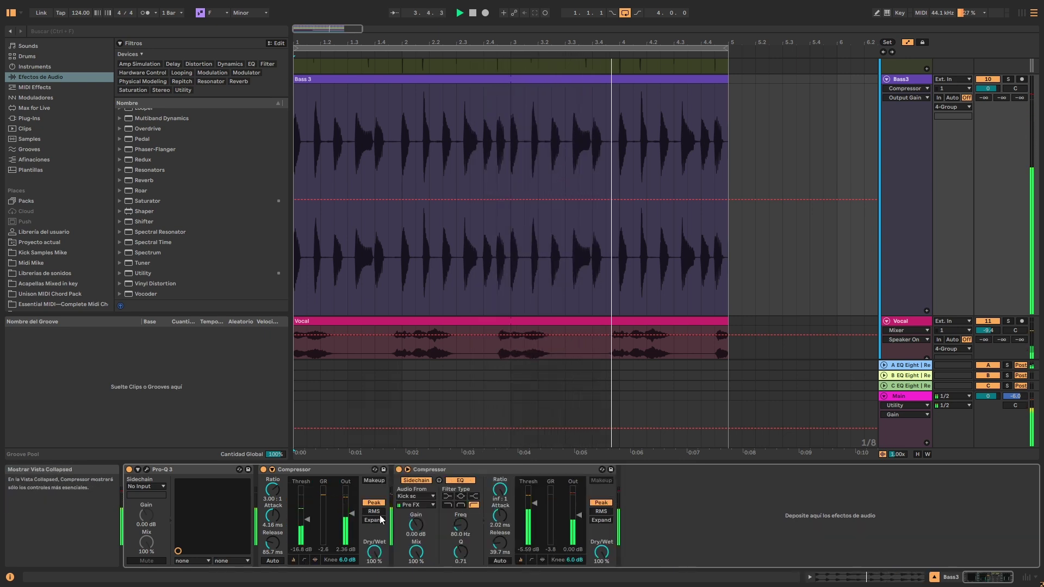
drag(351, 516, 351, 513)
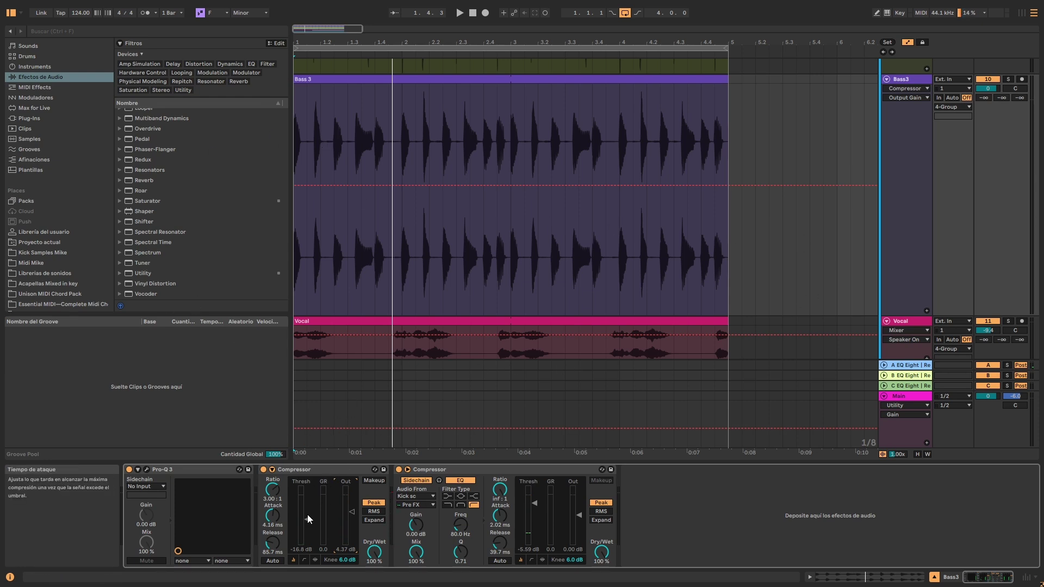
Show the device chain of the Main track.
scroll(719, 360, up, 3)
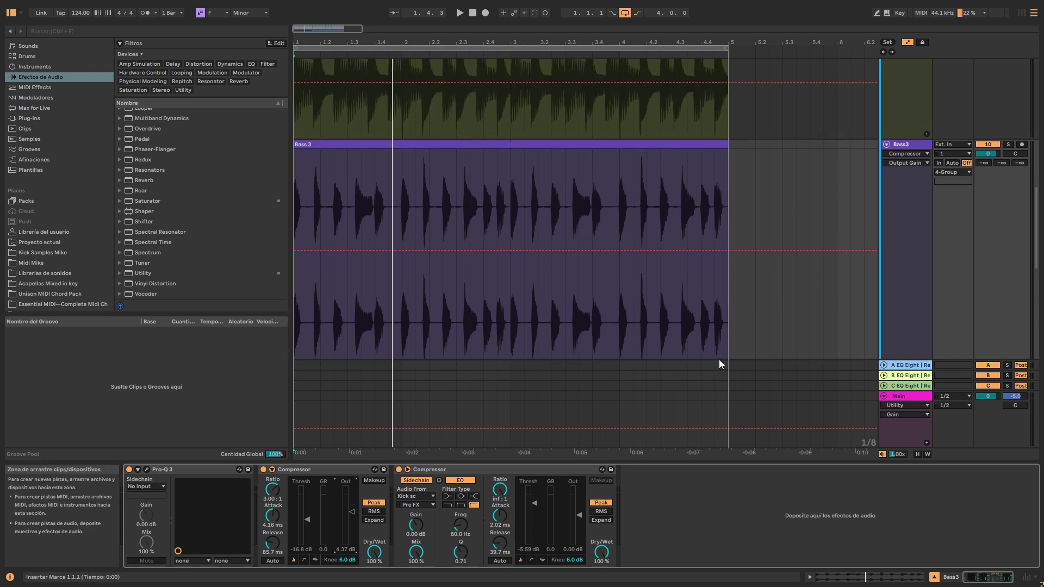
scroll(639, 298, down, 6)
scroll(638, 294, down, 2)
click(899, 397)
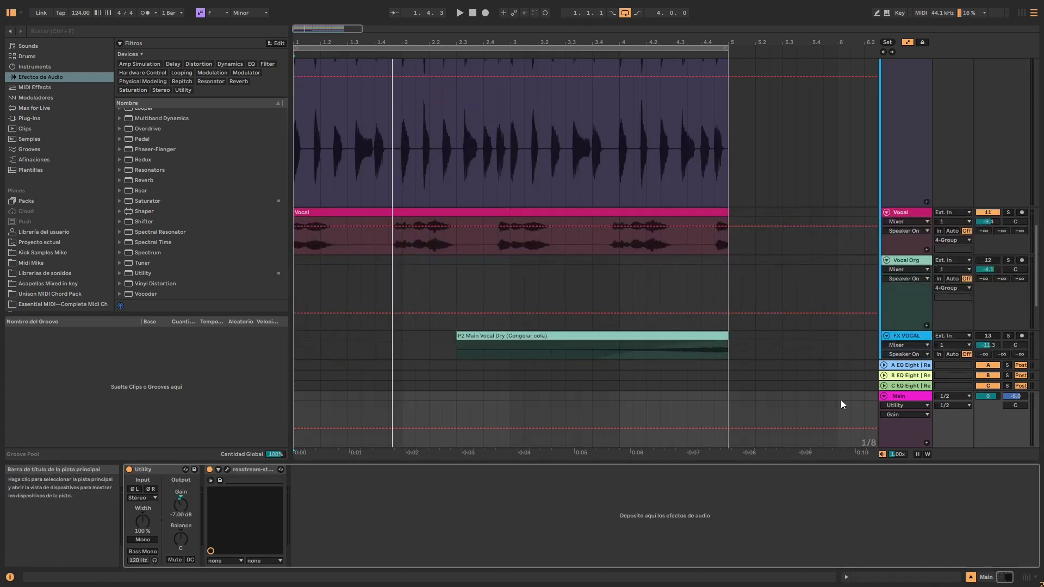
Review the device chains and waveforms of the Bass, Bass2 and Bass3 tracks one after another.
scroll(563, 196, up, 5)
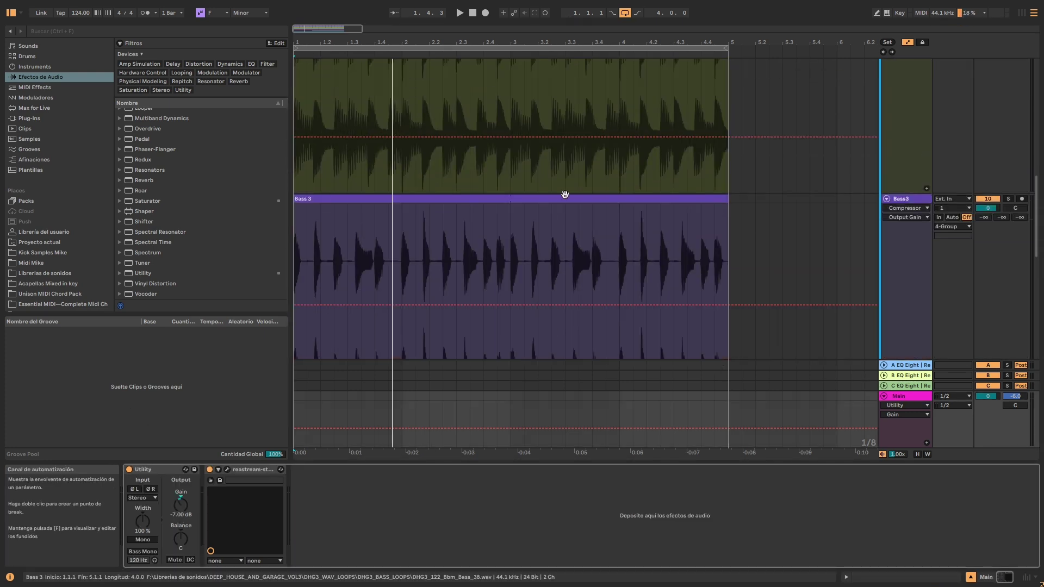
scroll(559, 195, up, 5)
click(359, 157)
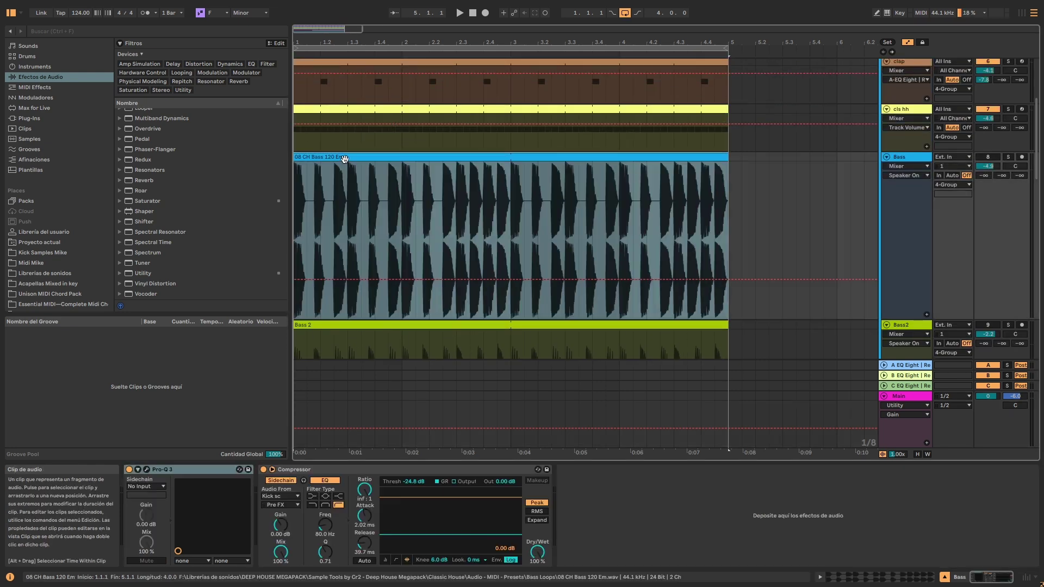
scroll(432, 258, down, 2)
click(486, 265)
scroll(489, 260, down, 3)
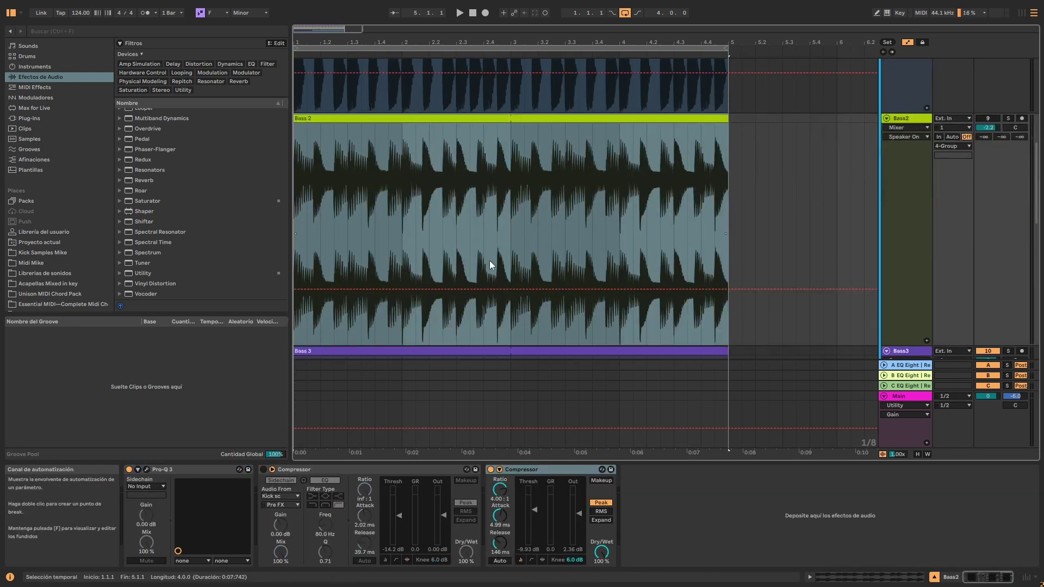
click(494, 253)
scroll(494, 252, down, 3)
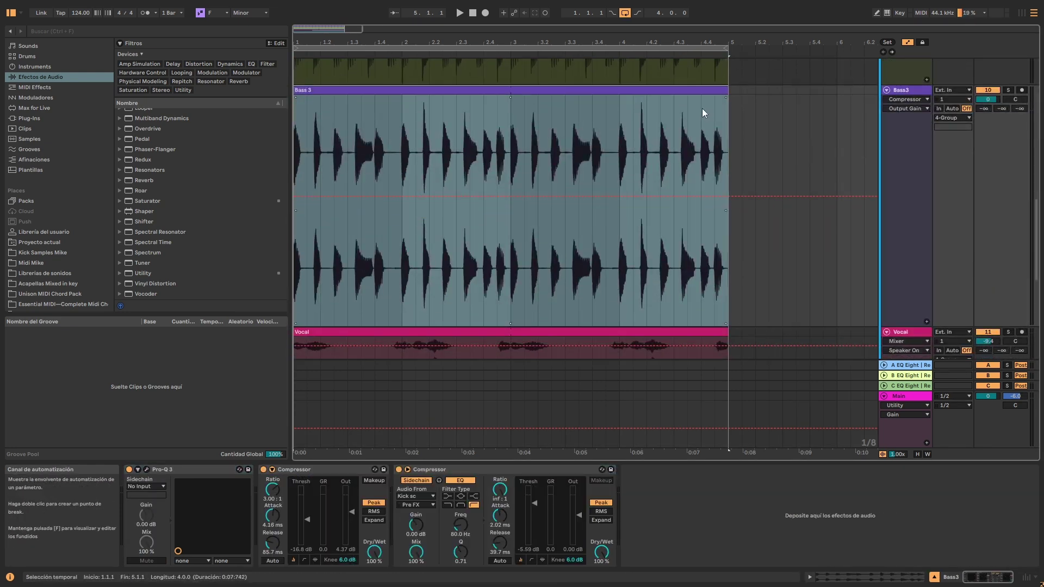
mouse_move(327, 43)
mouse_down()
mouse_move(338, 76)
mouse_move(413, 90)
mouse_move(328, 42)
mouse_up()
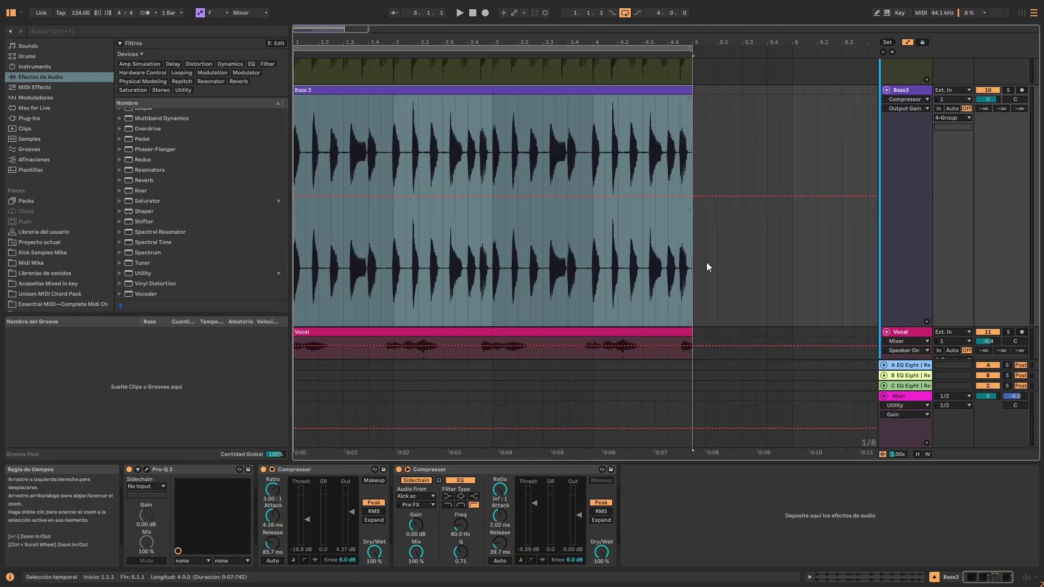
Open the Spectrum Analyzer on the MASTER track and move its window away from the upper tracks.
scroll(841, 233, down, 5)
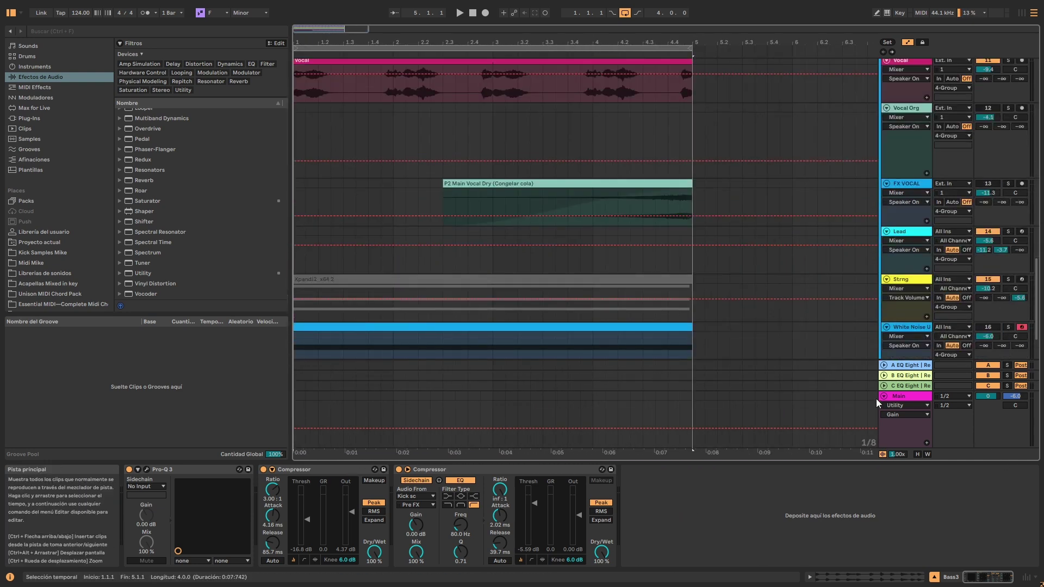
click(905, 397)
scroll(918, 282, down, 3)
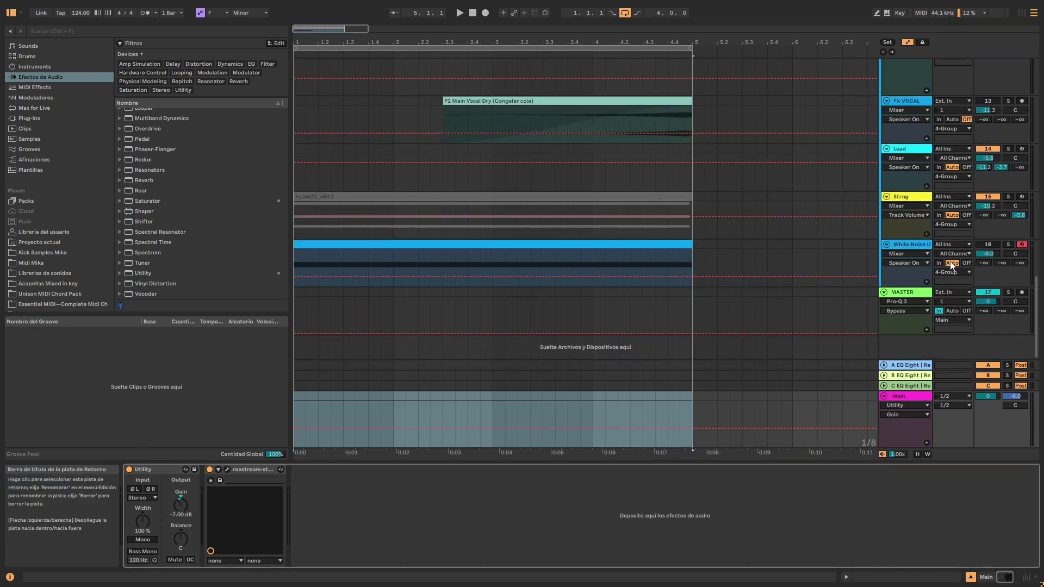
click(922, 297)
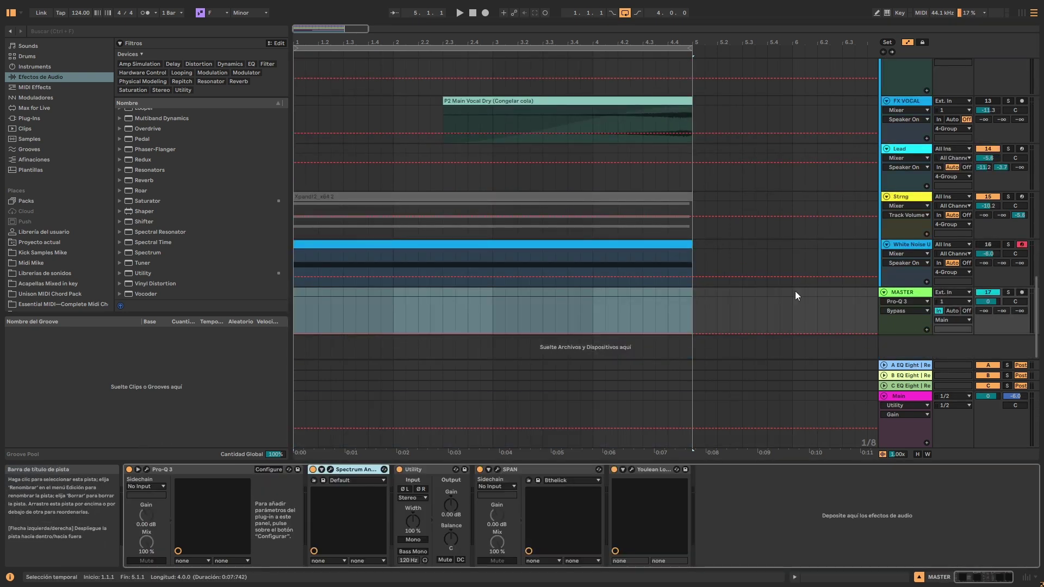
click(330, 470)
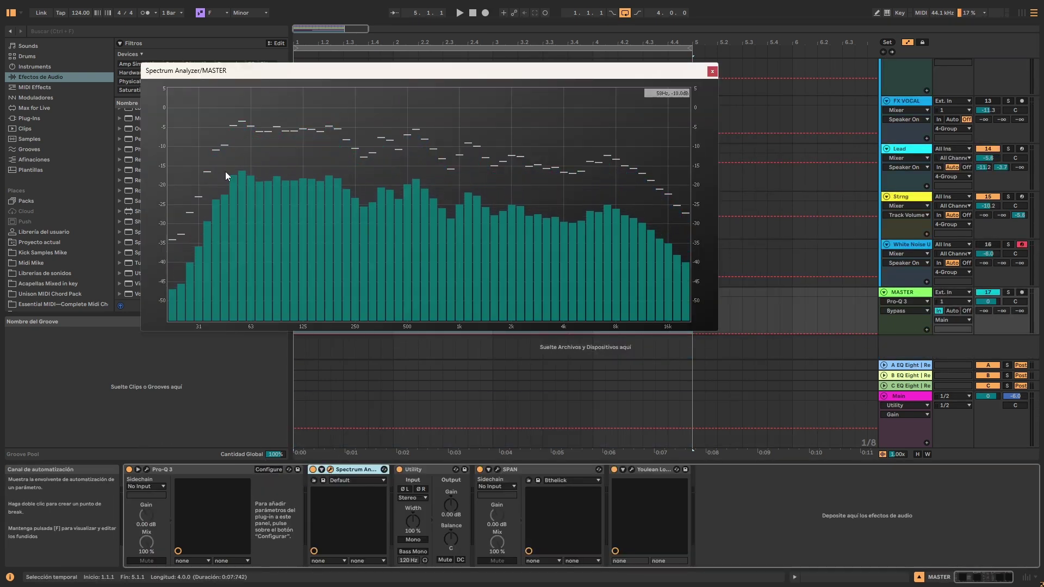
drag(497, 77, 582, 279)
Examine the Bass and Bass2 waveforms alongside the Spectrum Analyzer, and close the analyzer window.
scroll(536, 146, up, 6)
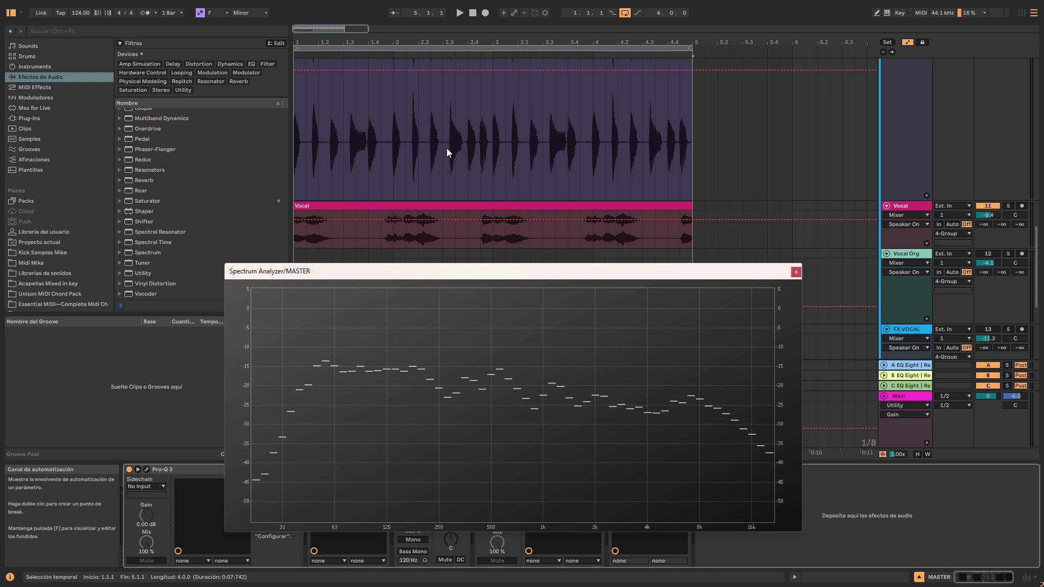
scroll(435, 161, up, 5)
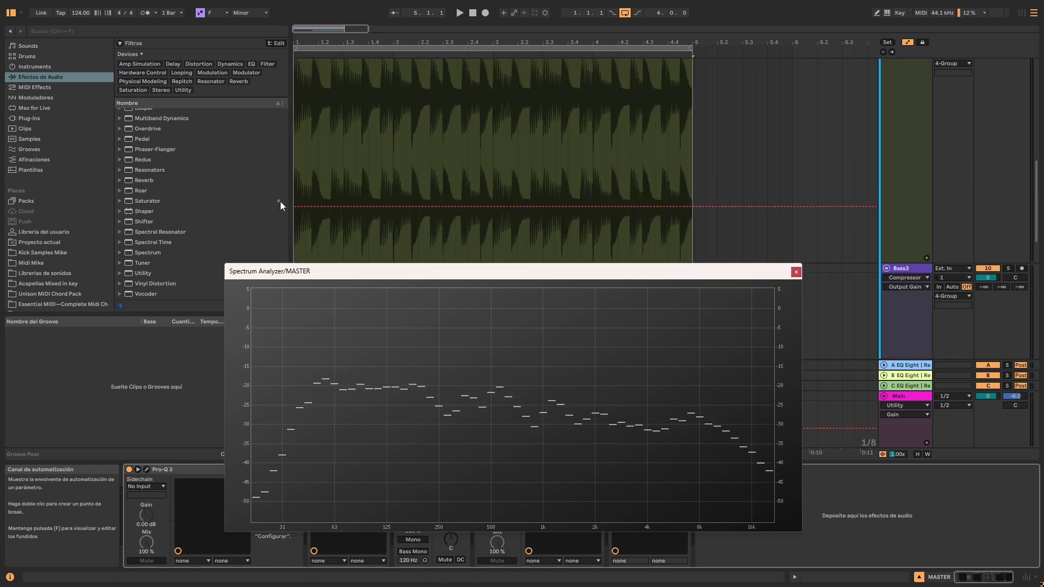
scroll(540, 205, up, 3)
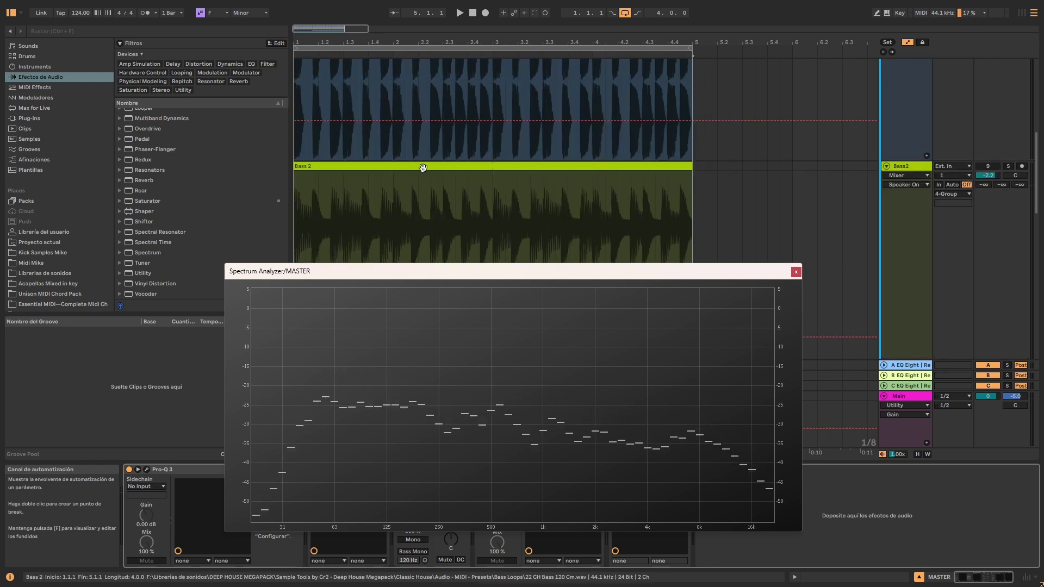
scroll(531, 207, up, 2)
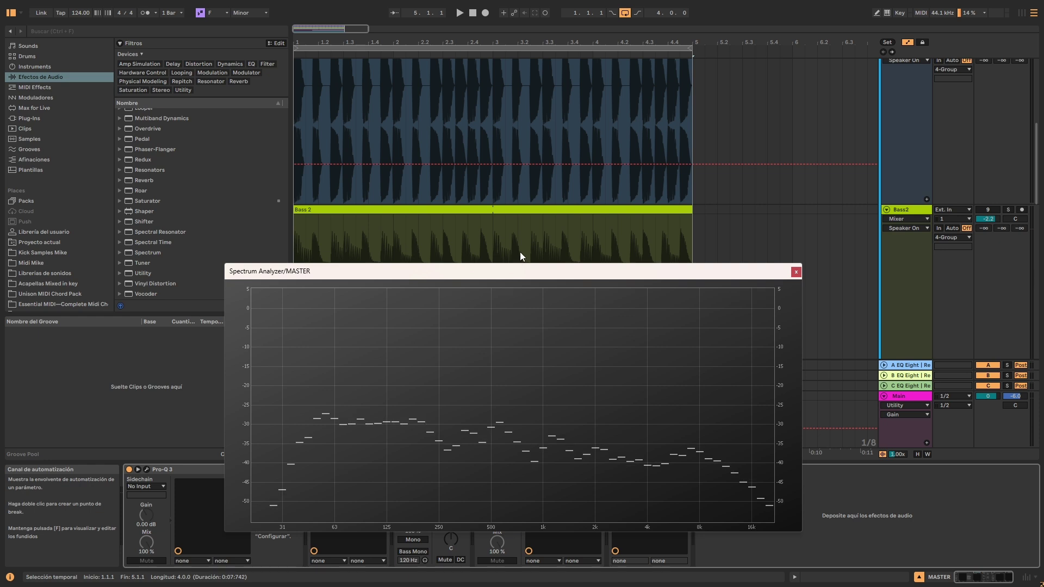
scroll(520, 251, down, 2)
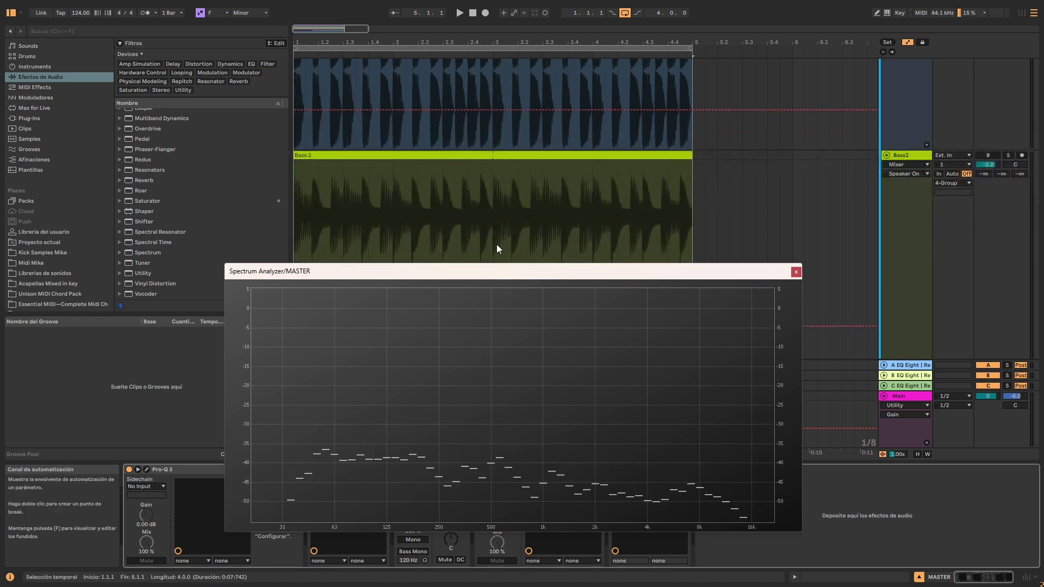
drag(445, 274, 414, 209)
click(457, 109)
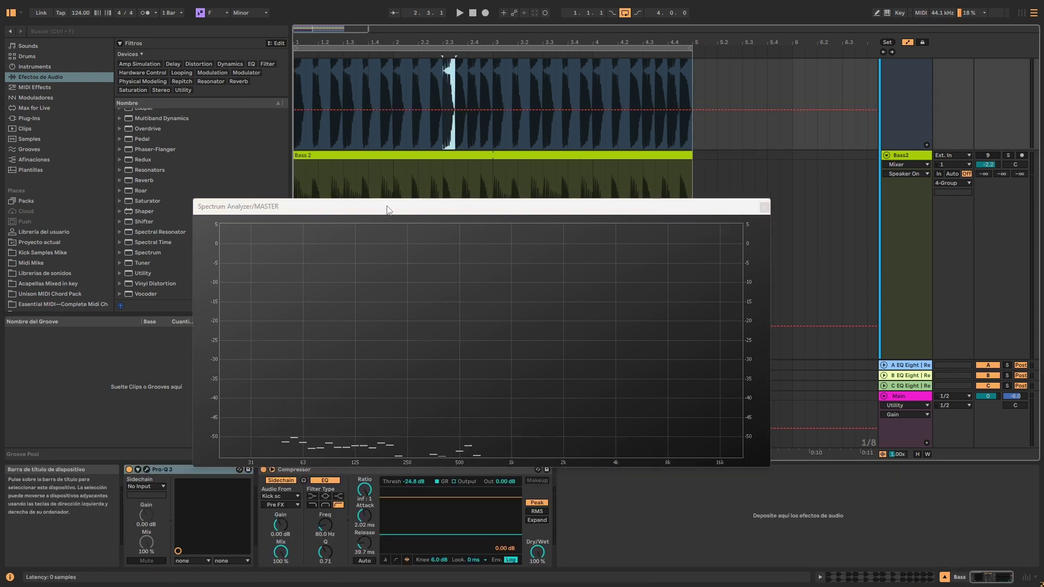
drag(389, 202, 333, 191)
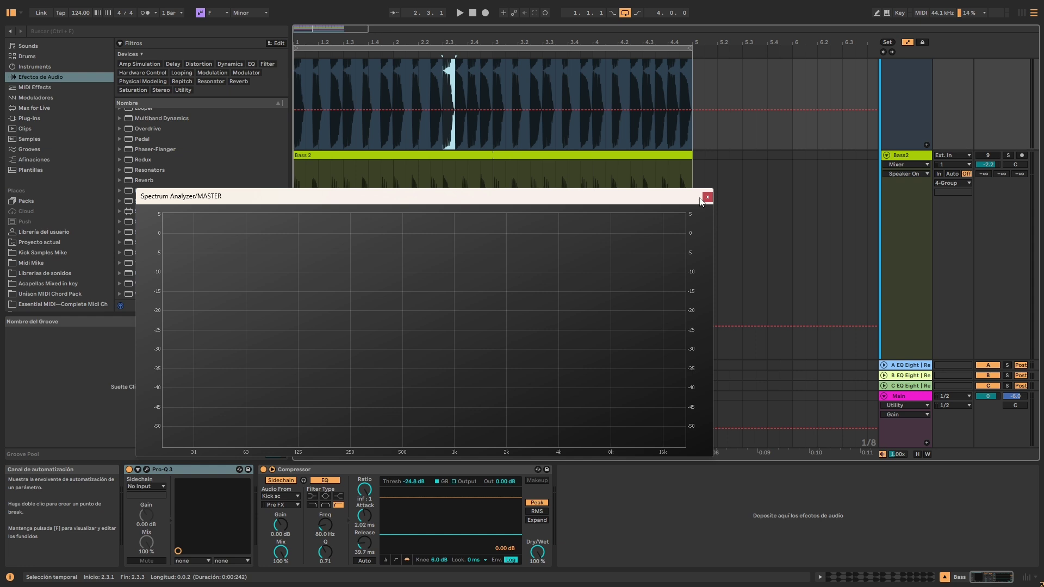
click(706, 196)
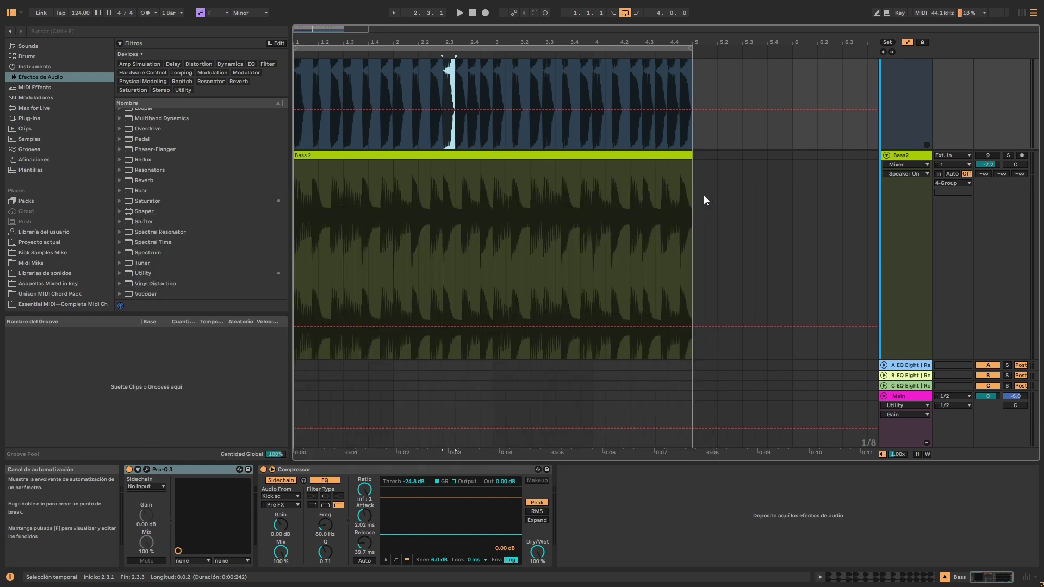
Open the SPAN analyzer on the MASTER track for a brief look and close it.
scroll(632, 210, down, 5)
click(909, 397)
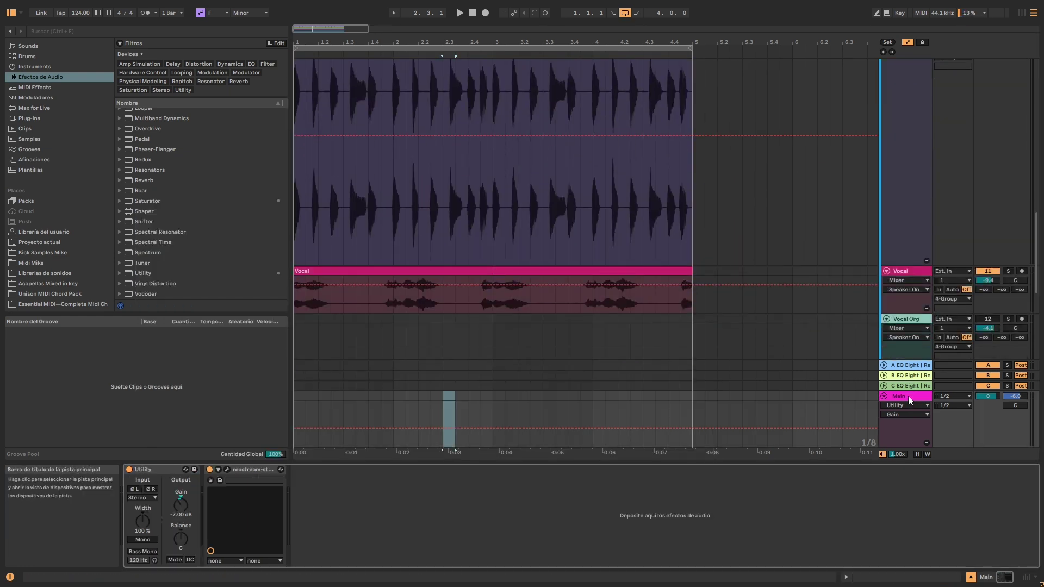
scroll(901, 274, down, 3)
scroll(901, 275, down, 5)
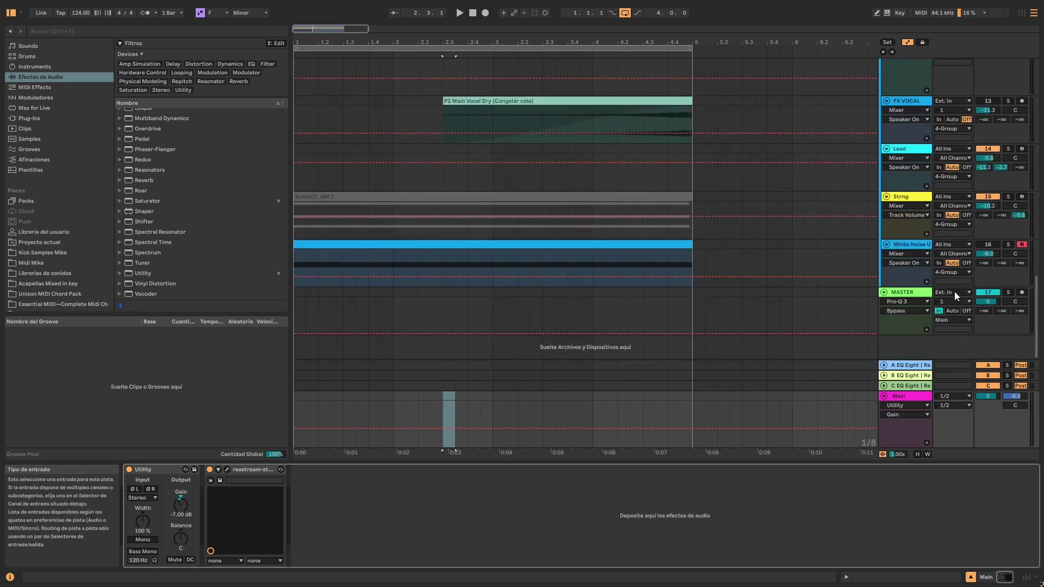
click(902, 293)
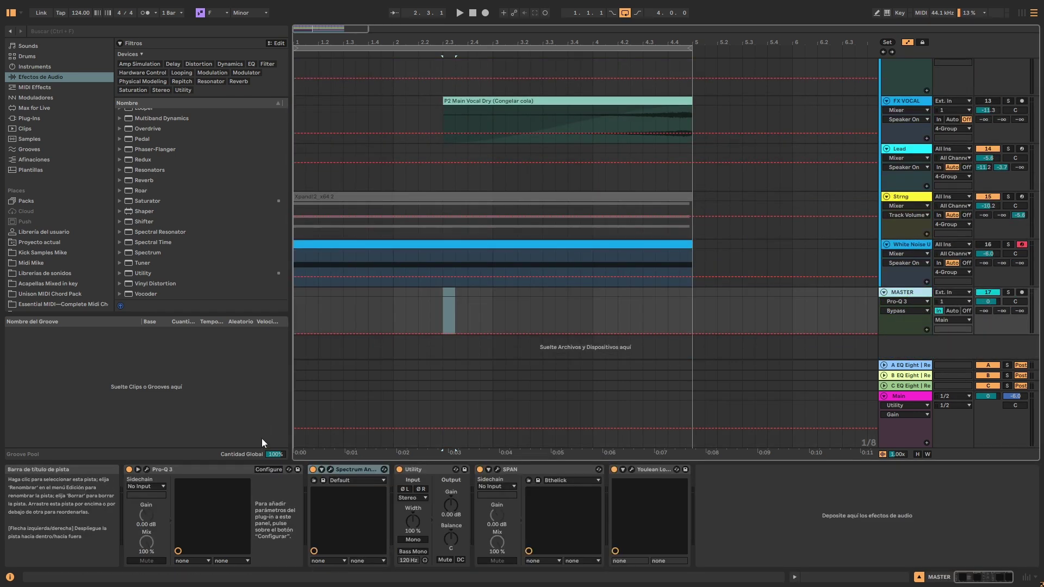
click(497, 469)
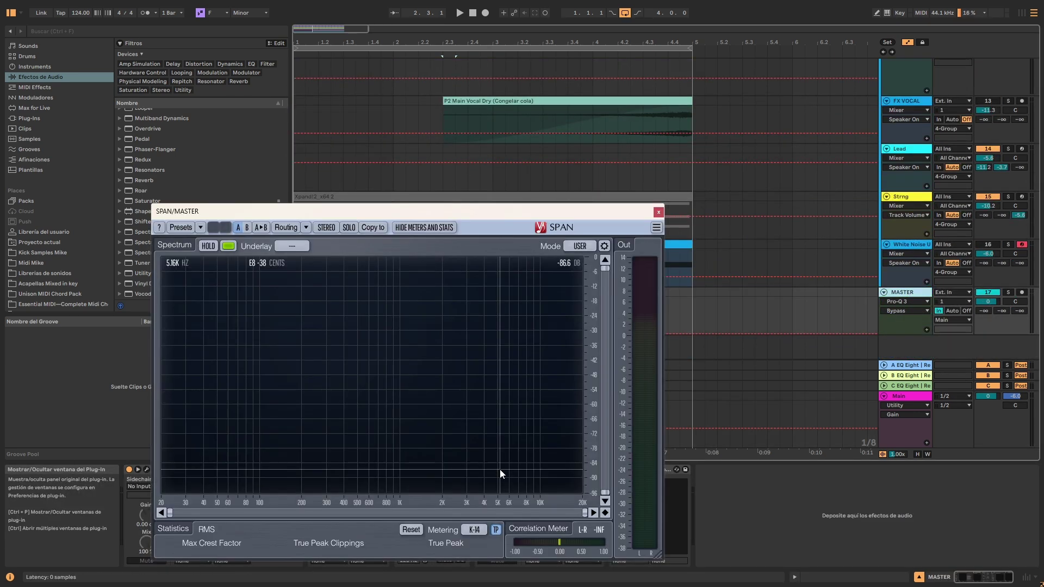
click(658, 212)
Review the arrangement from the kick through the three bass layers and vocals down to the MASTER track.
scroll(559, 296, up, 10)
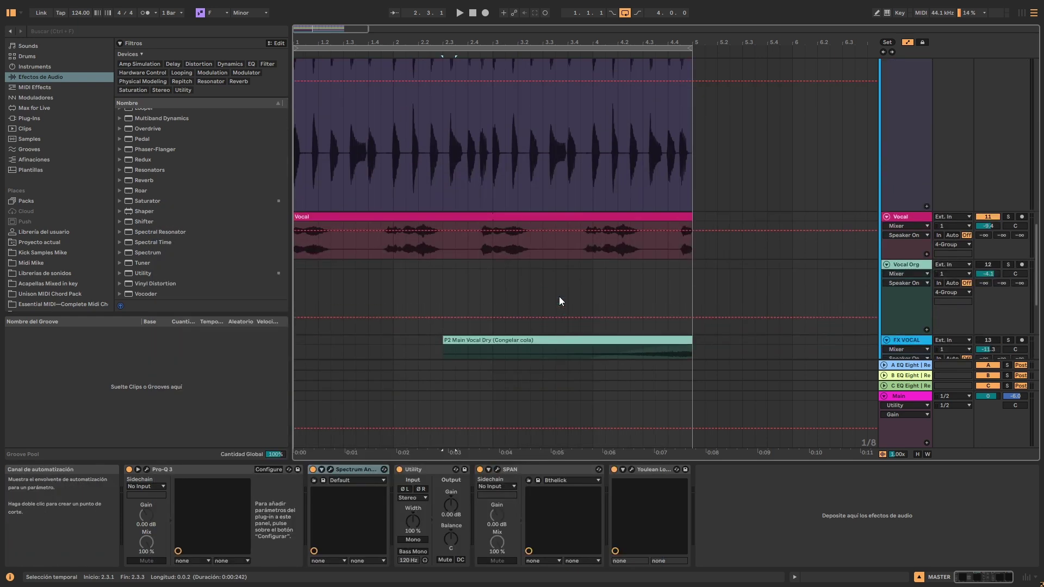
scroll(553, 296, up, 10)
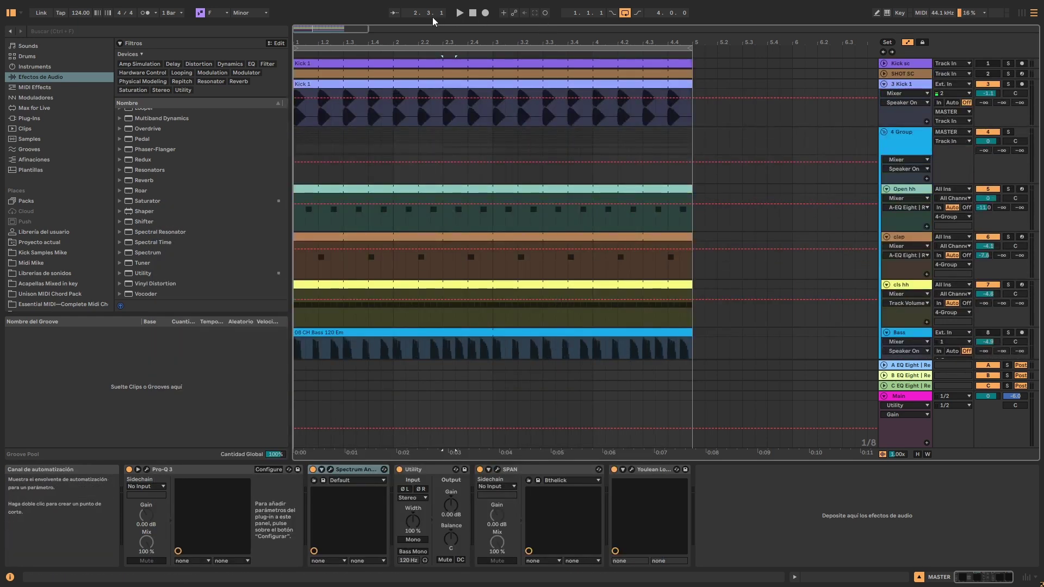
drag(410, 41, 361, 42)
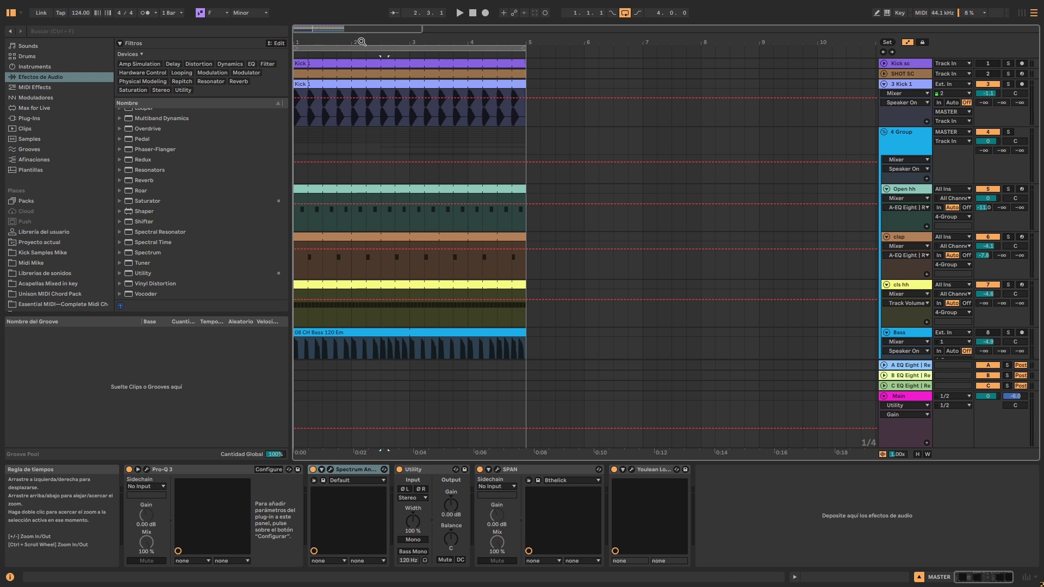
scroll(464, 252, down, 10)
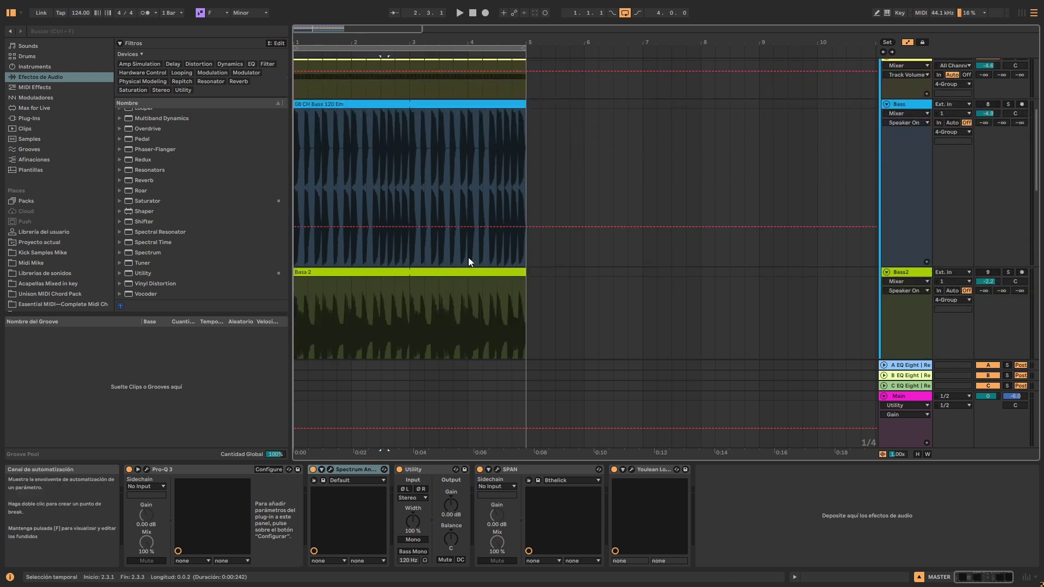
scroll(460, 263, down, 8)
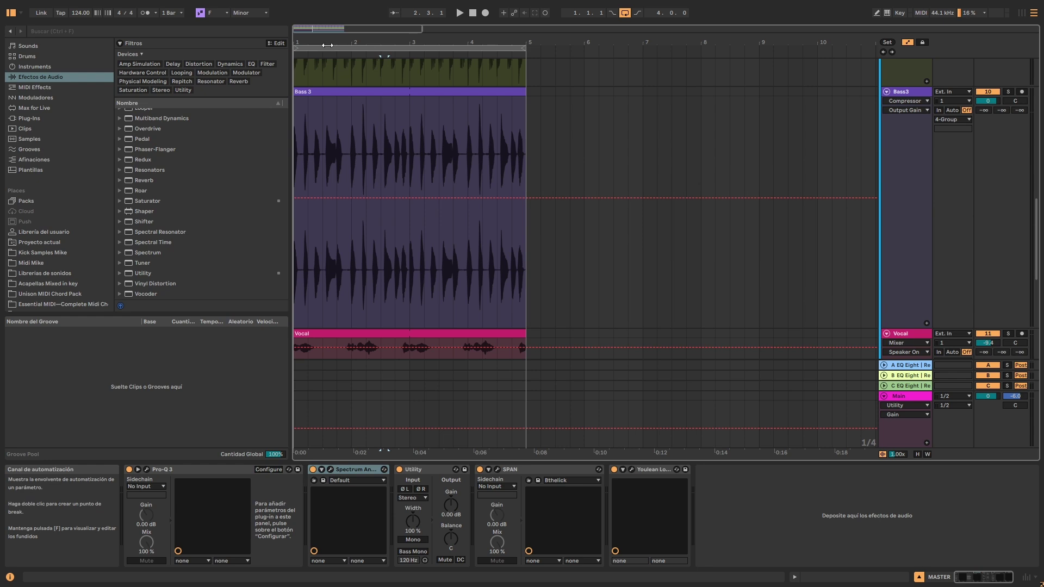
drag(317, 39, 337, 62)
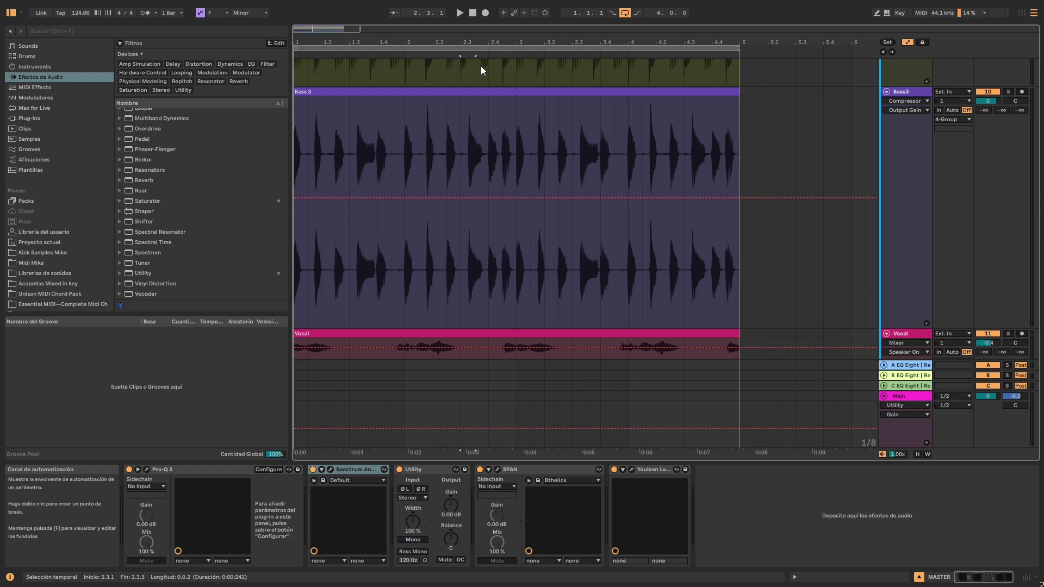
scroll(462, 206, up, 10)
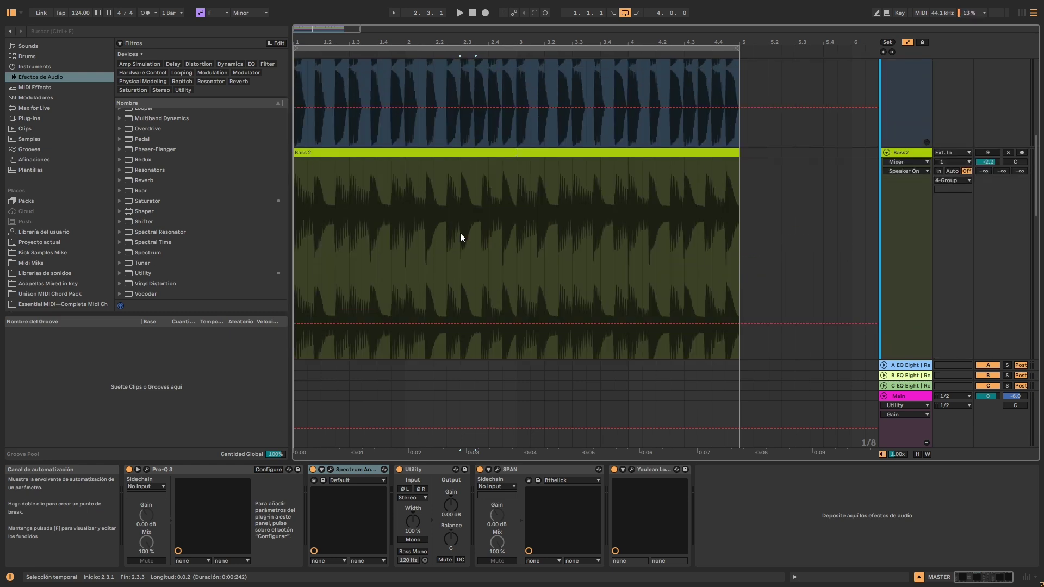
scroll(460, 232, up, 6)
scroll(465, 262, down, 9)
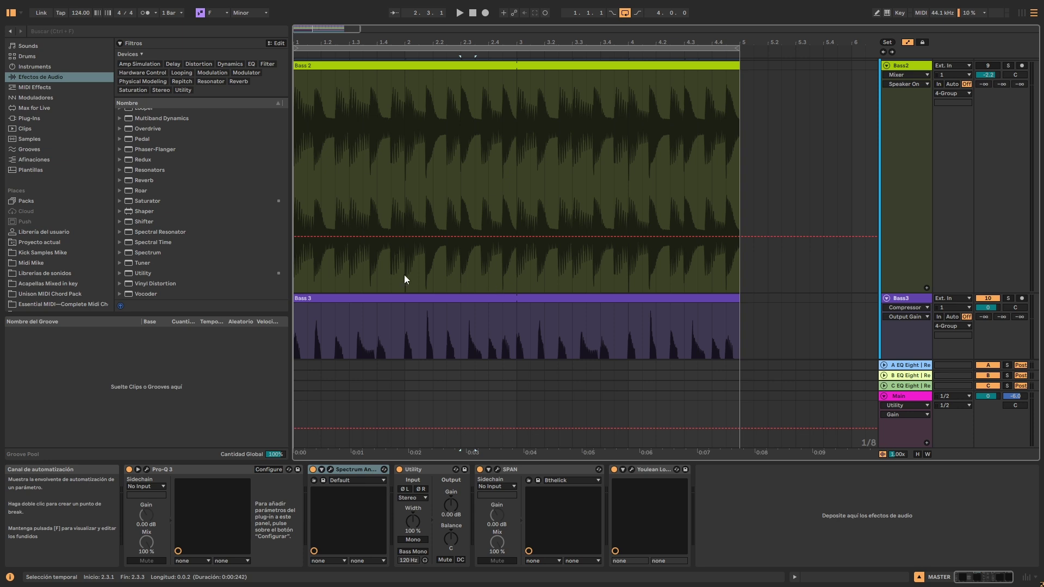
scroll(471, 306, down, 5)
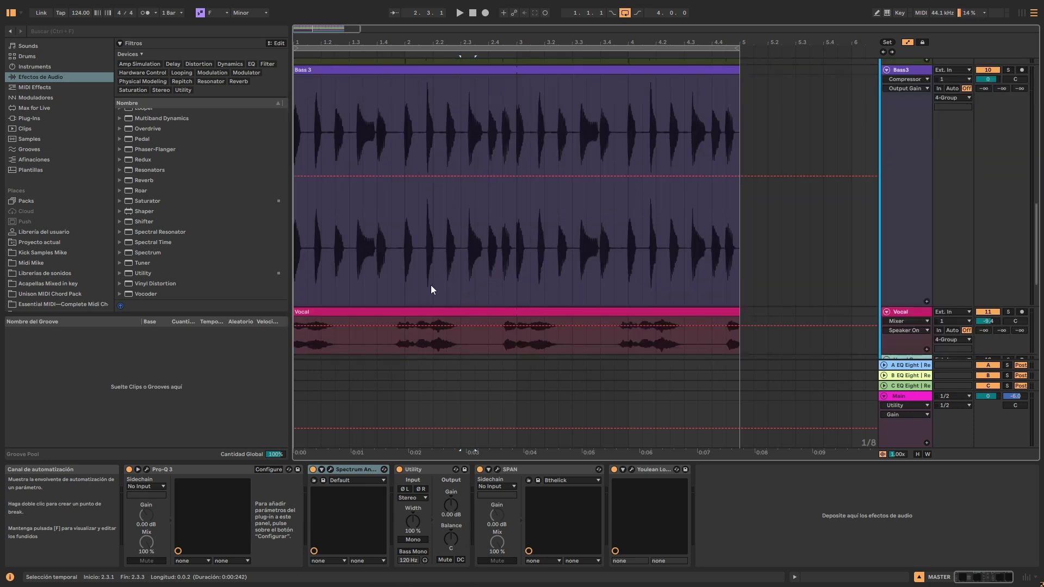
scroll(608, 269, down, 5)
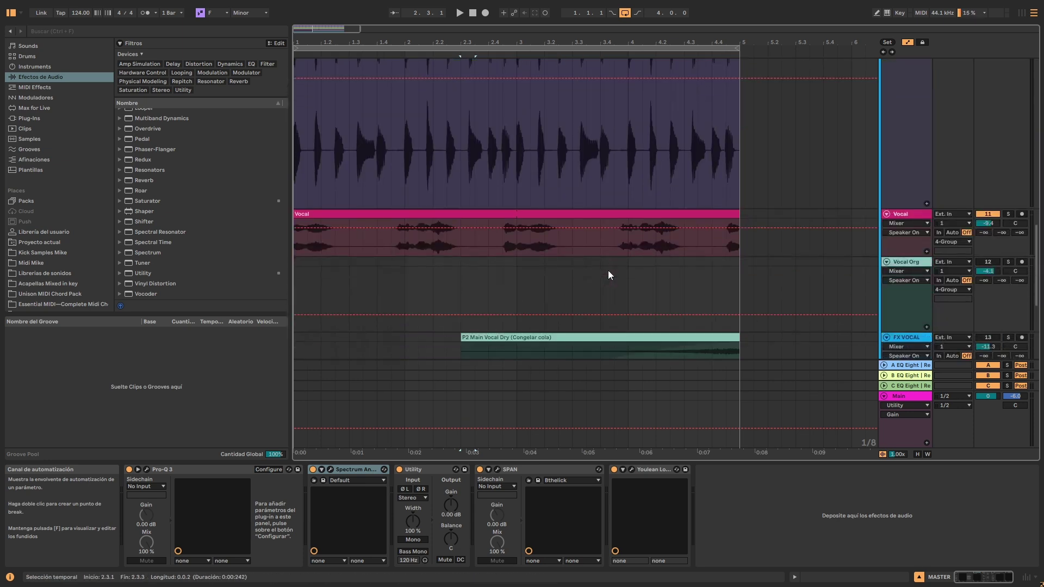
scroll(722, 286, down, 3)
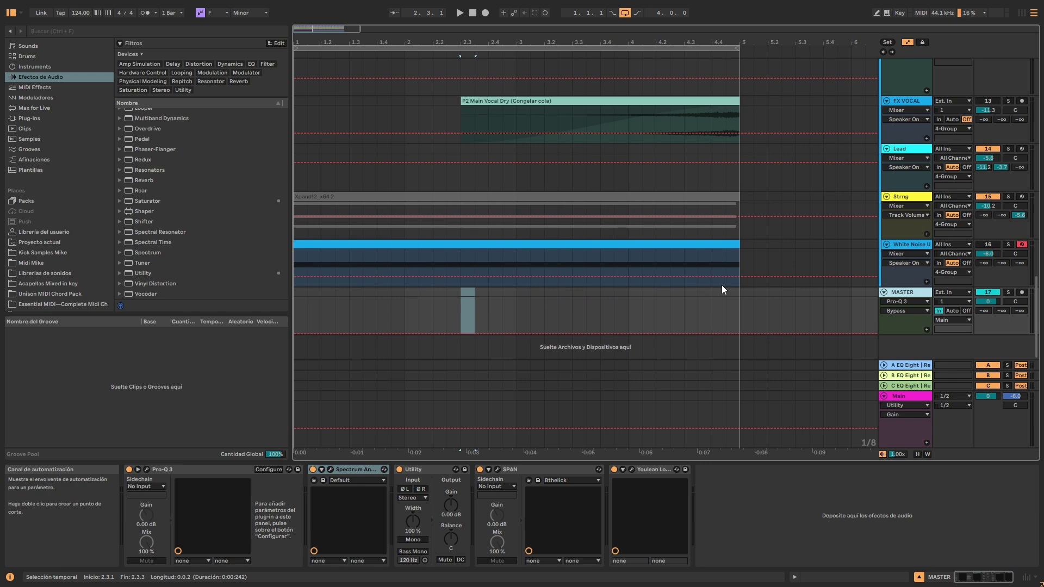